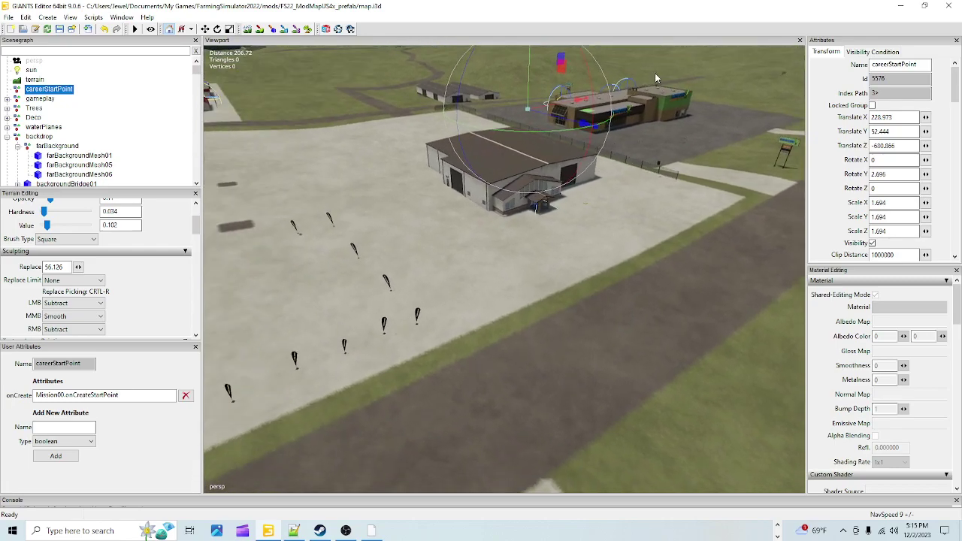
- Inspect the advertising flags across the concrete lot and the exterior of the CM dealership building
right_click_drag(690, 106, 539, 187)
right_click_drag(467, 241, 454, 295)
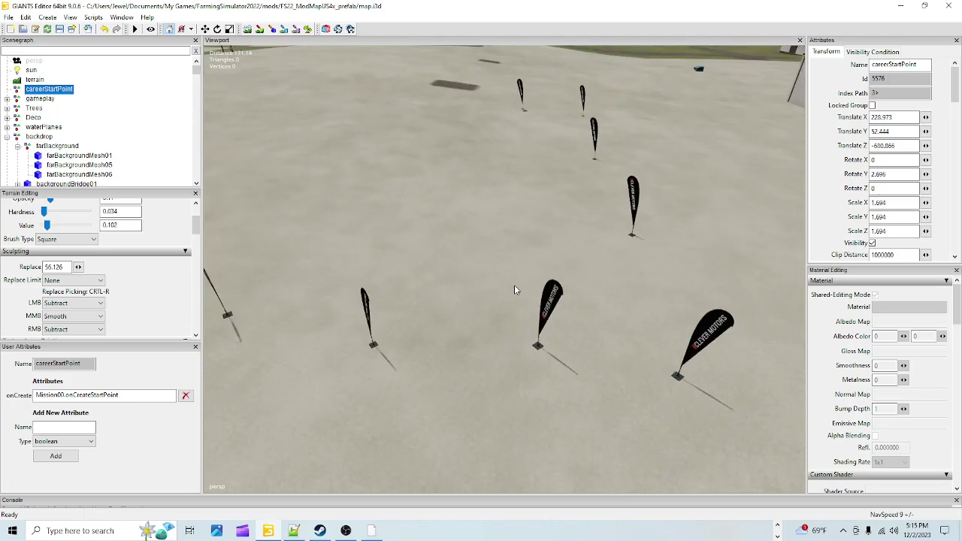
right_click_drag(514, 288, 415, 268)
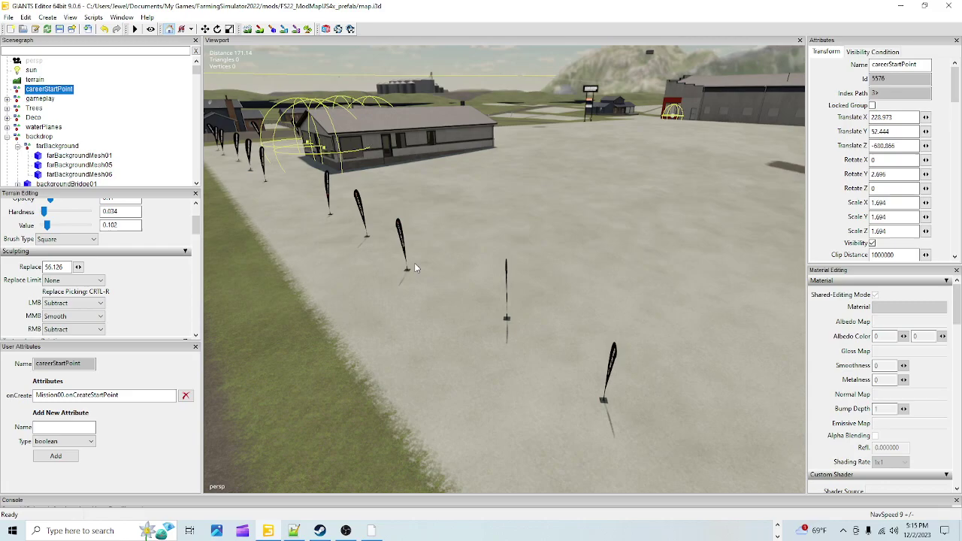
right_click_drag(416, 268, 322, 230)
scroll(322, 272, "up", 4)
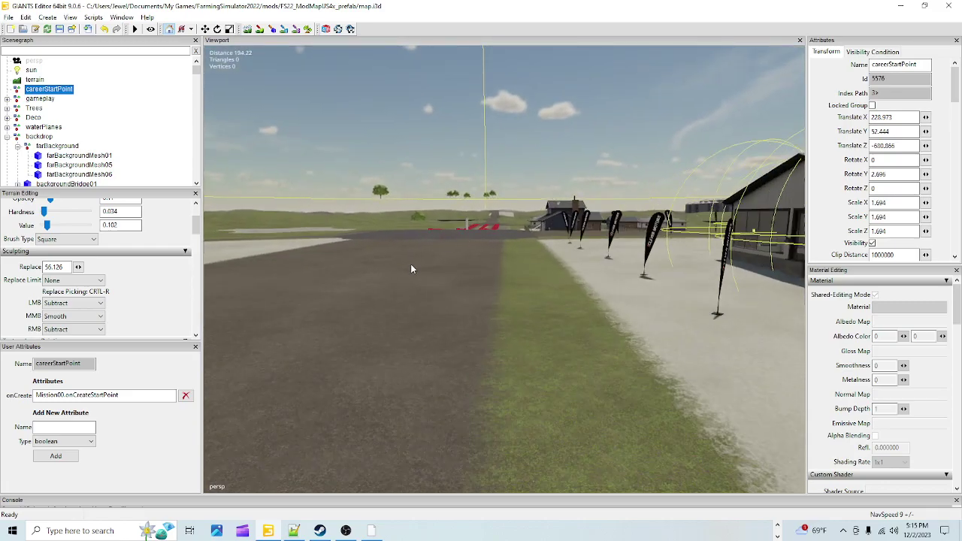
right_click_drag(378, 291, 449, 280)
scroll(448, 280, "up", 4)
right_click_drag(382, 267, 680, 268)
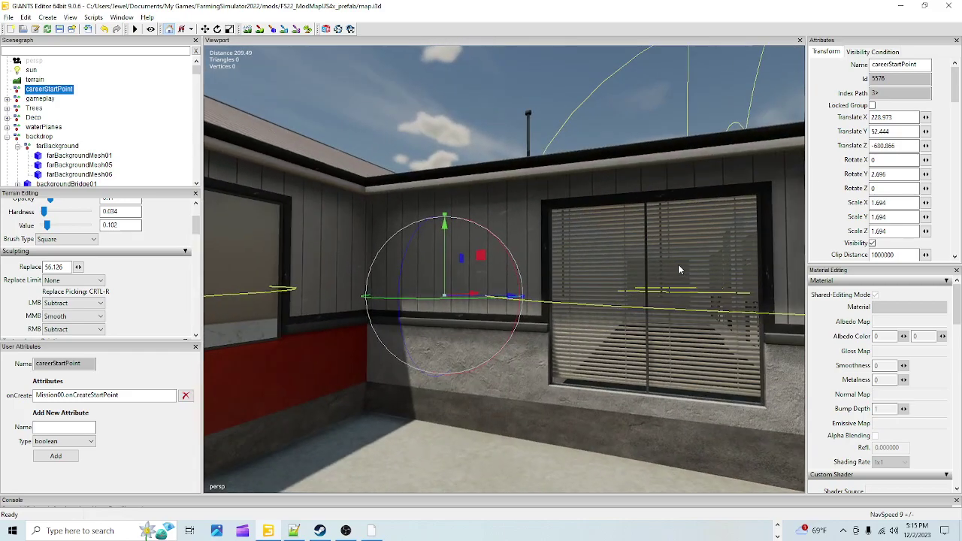
scroll(619, 238, "down", 4)
right_click_drag(619, 239, 500, 276)
scroll(529, 269, "up", 4)
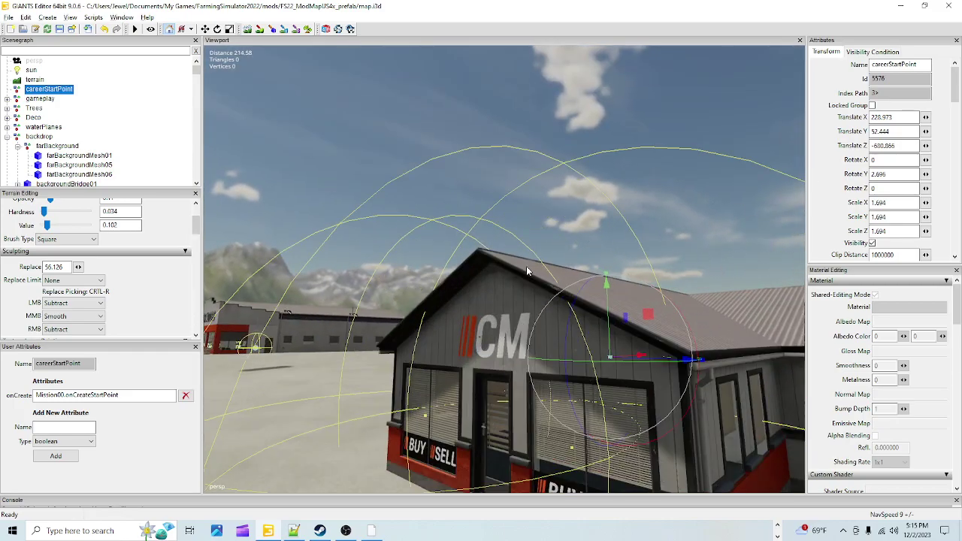
left_click_drag(568, 249, 548, 333, "alt")
scroll(548, 333, "down", 5)
left_click_drag(599, 294, 408, 277, "alt")
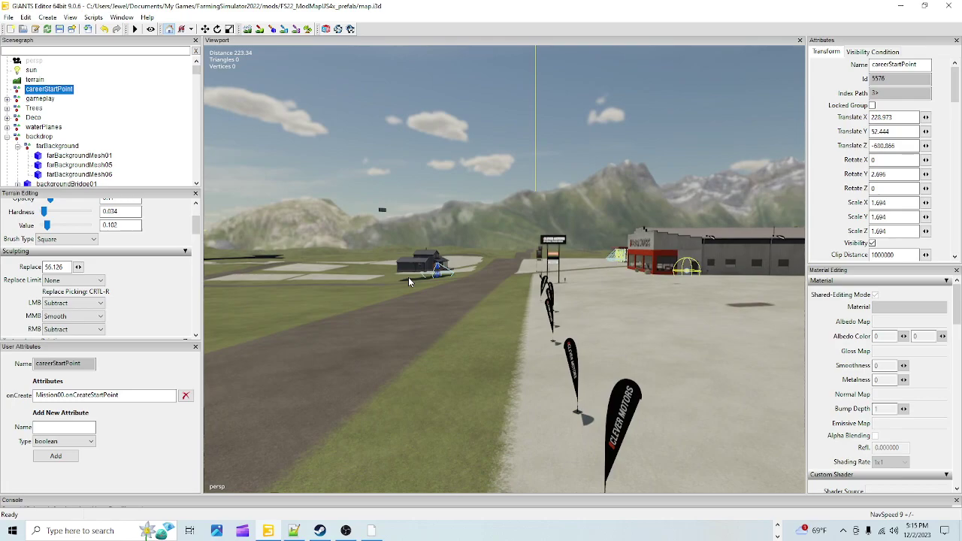
- Examine the front of the CM building and its interior floor and walls
key("f")
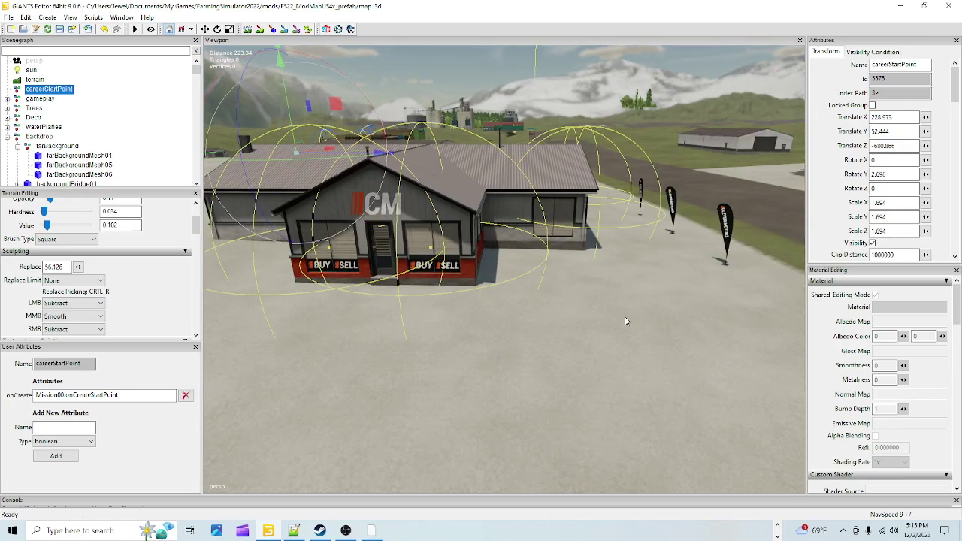
right_click_drag(624, 317, 471, 339)
scroll(471, 343, "up", 10)
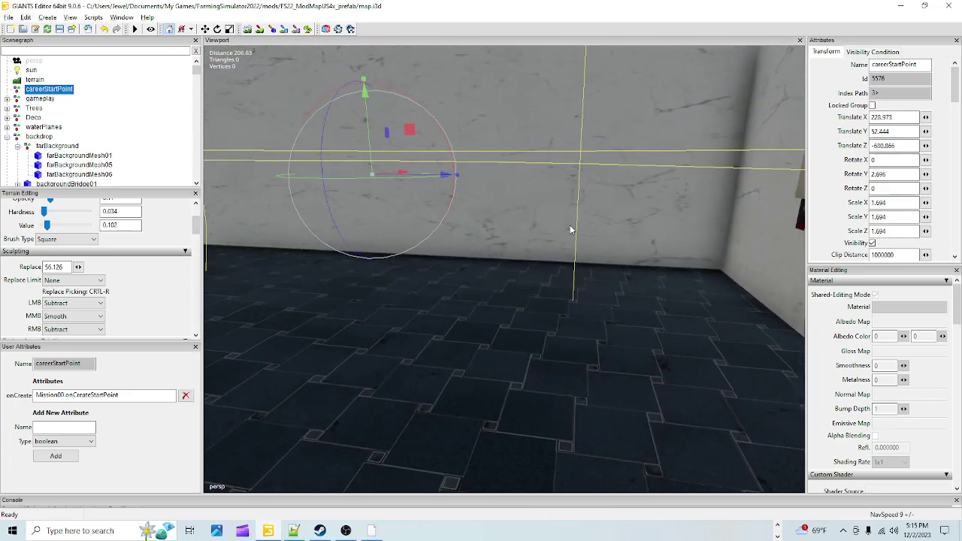
right_click_drag(570, 224, 431, 243)
scroll(427, 244, "down", 3)
left_click_drag(426, 244, 569, 260, "alt")
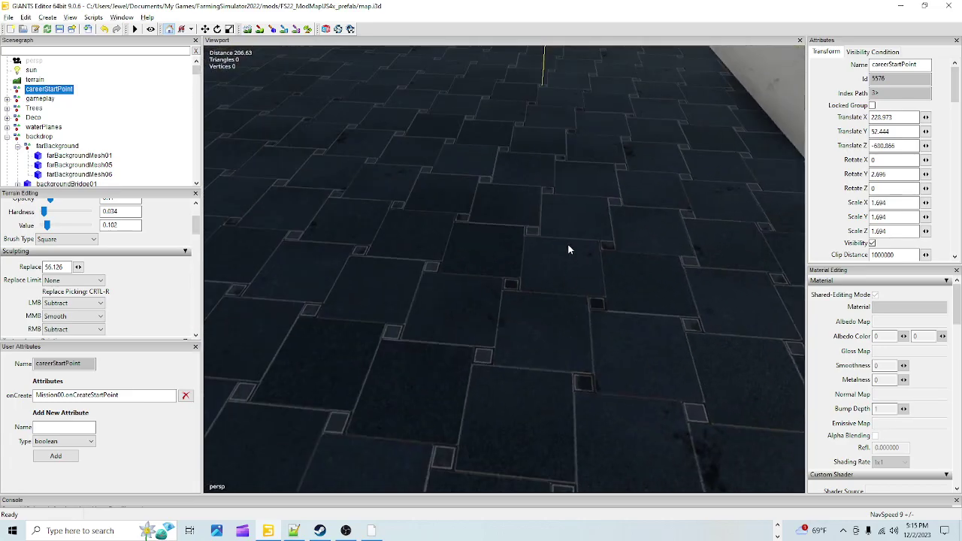
scroll(538, 271, "down", 5)
left_click_drag(566, 326, 564, 268, "alt")
scroll(564, 269, "down", 5)
left_click_drag(461, 305, 388, 313, "alt")
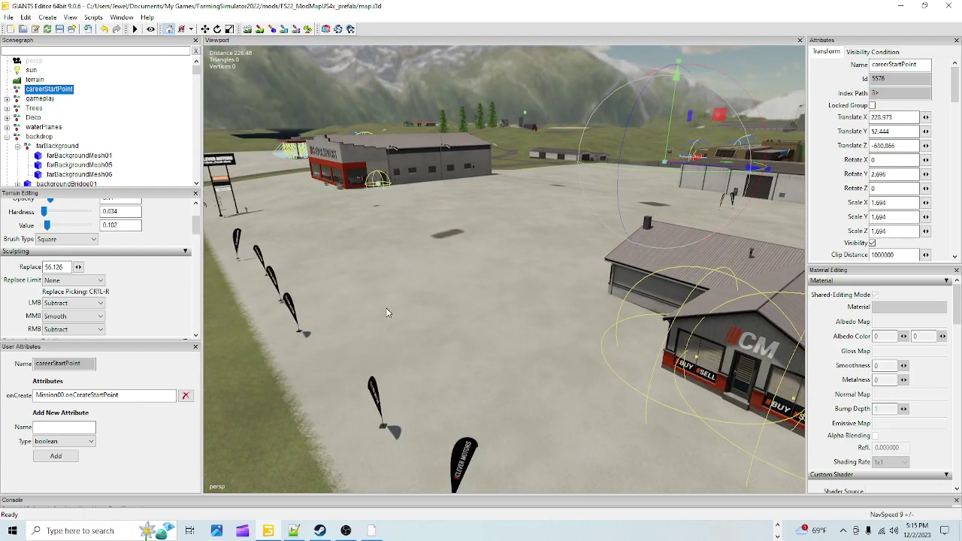
- Examine the Clever Motors flags lining the edges of the dealership lot, up close and from above
right_click_drag(386, 313, 539, 348)
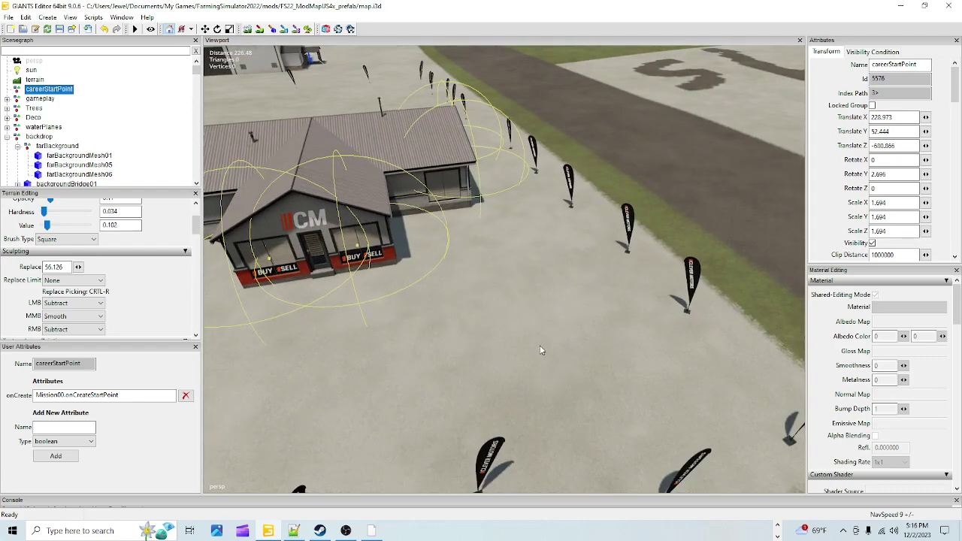
left_click_drag(540, 345, 661, 350, "alt")
scroll(526, 316, "up", 5)
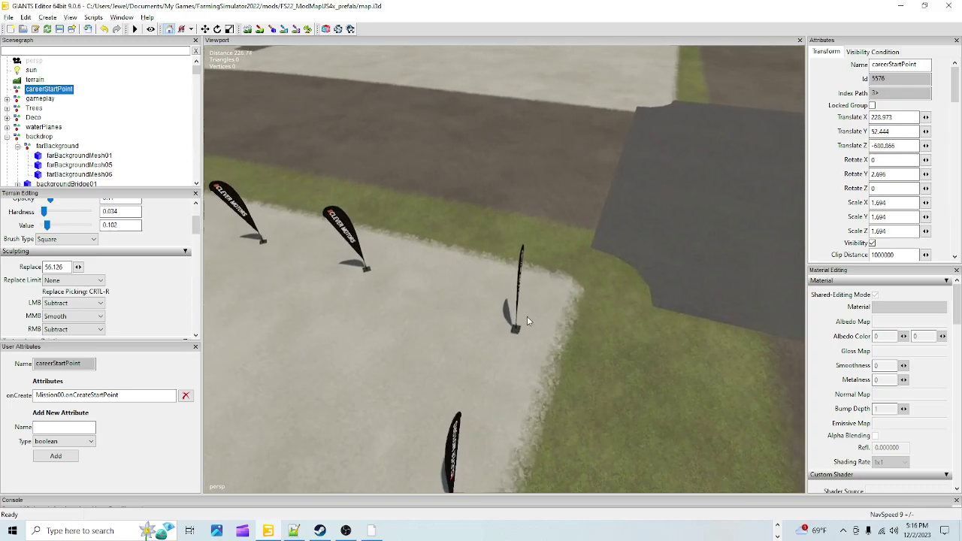
scroll(549, 301, "up", 3)
left_click_drag(548, 300, 487, 210, "alt")
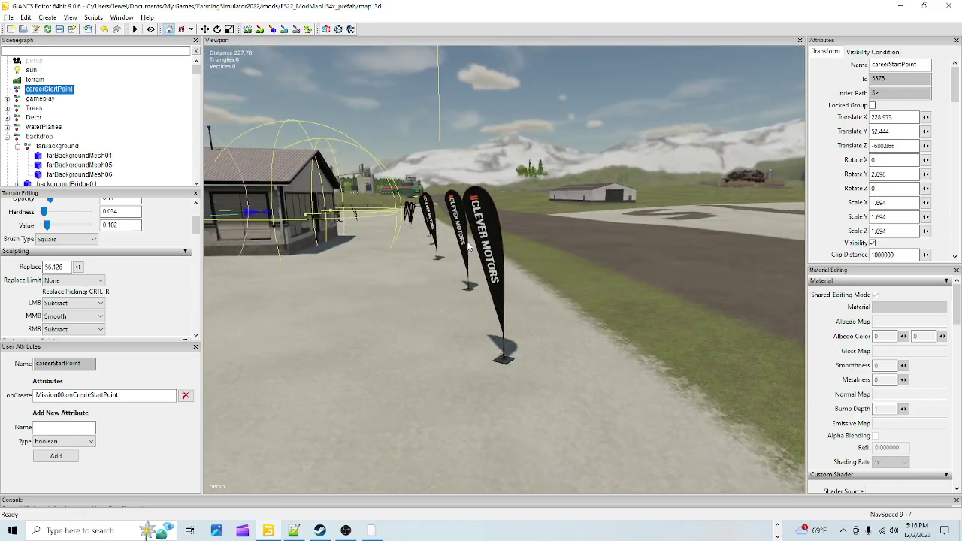
scroll(487, 211, "up", 3)
scroll(488, 210, "up", 3)
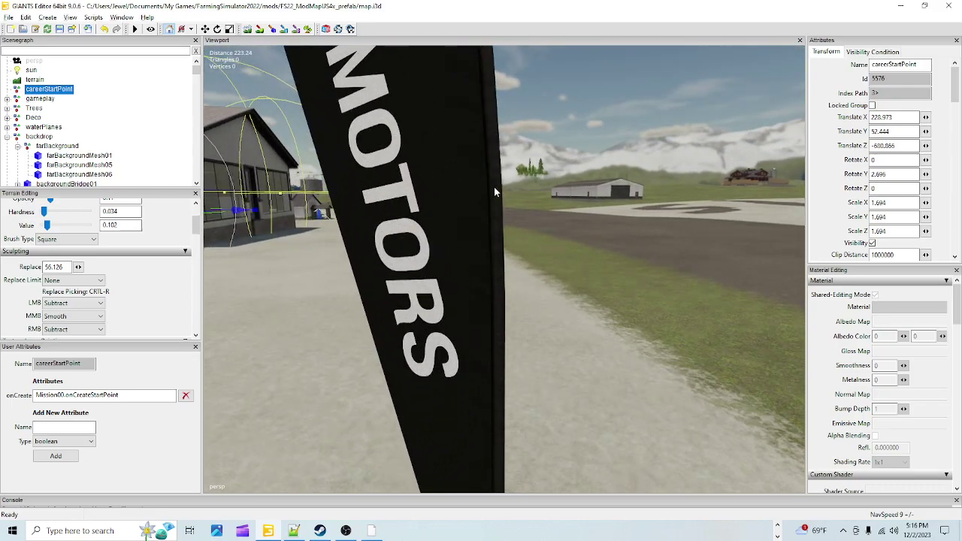
scroll(492, 189, "down", 5)
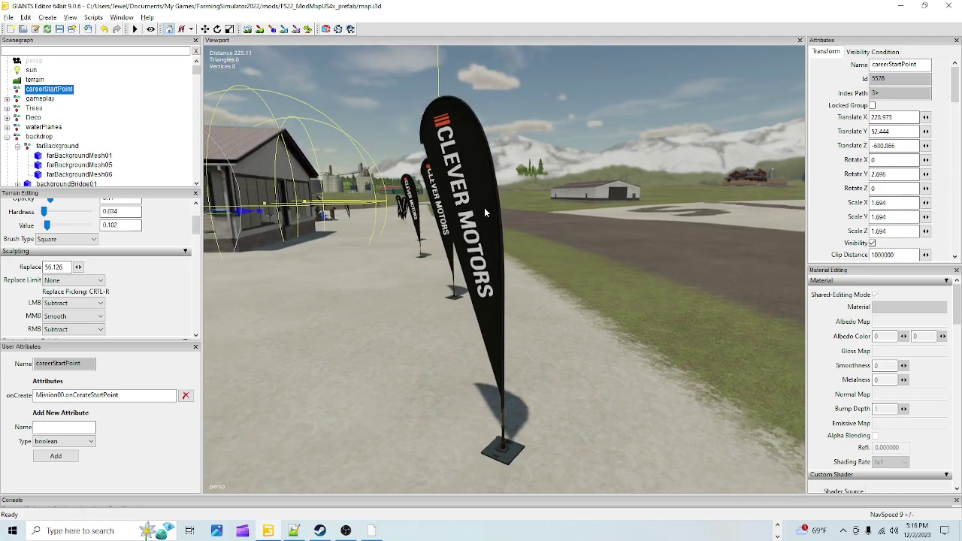
left_click_drag(485, 211, 406, 328, "alt")
scroll(406, 328, "down", 5)
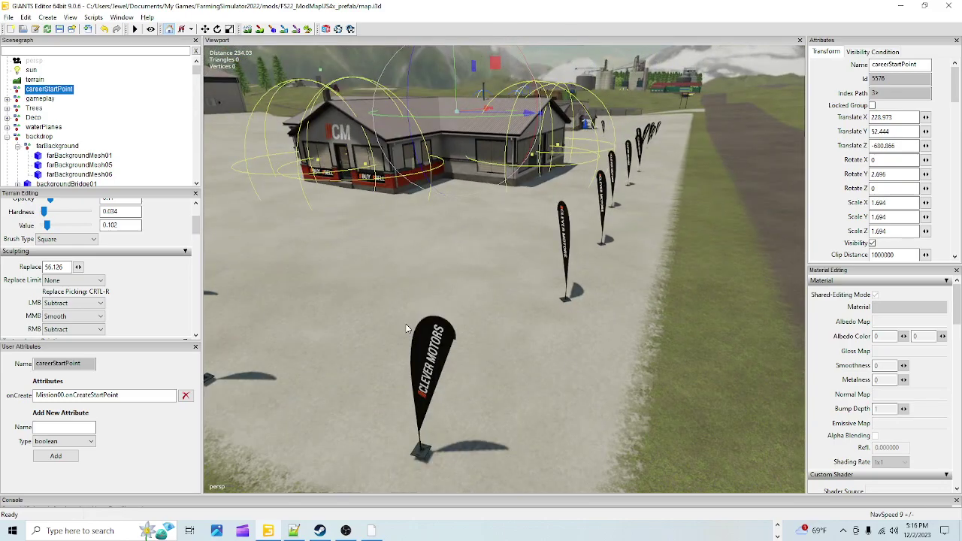
left_click_drag(422, 272, 419, 264, "alt")
scroll(424, 285, "down", 5)
left_click_drag(429, 305, 452, 315, "alt")
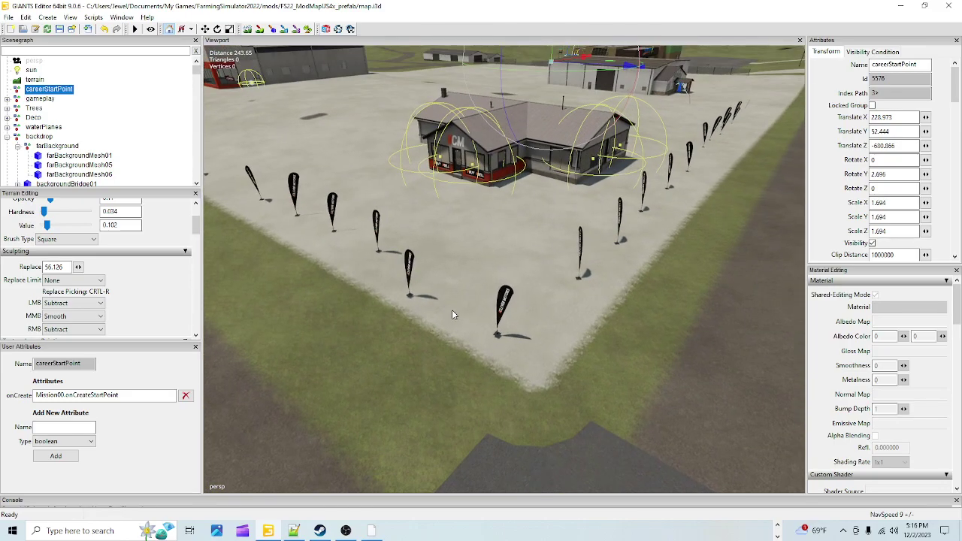
right_click_drag(451, 313, 436, 289)
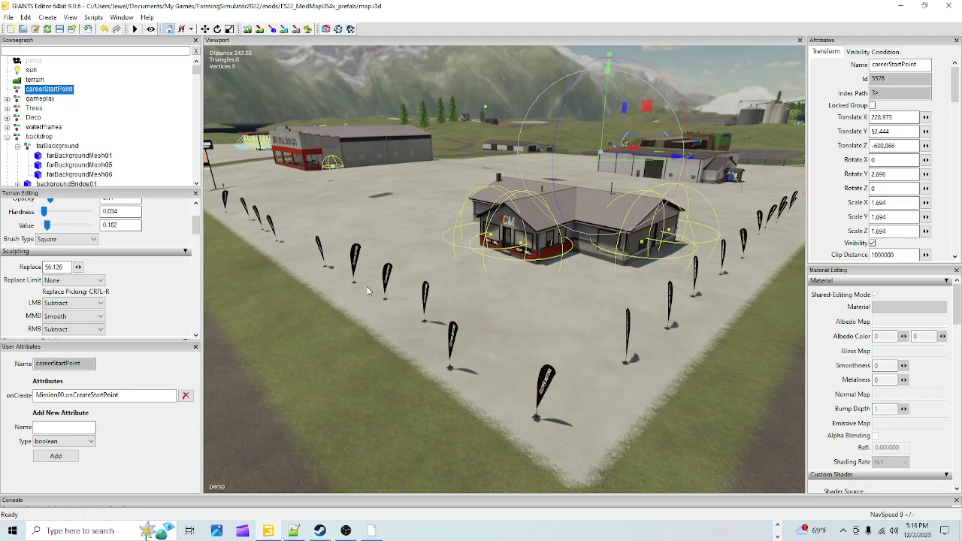
right_click_drag(428, 308, 452, 310)
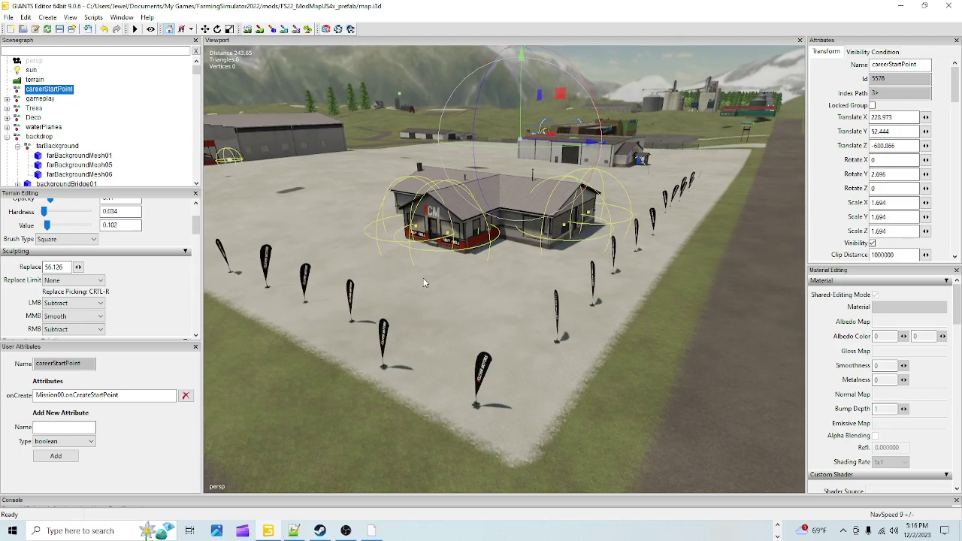
right_click_drag(504, 337, 484, 344)
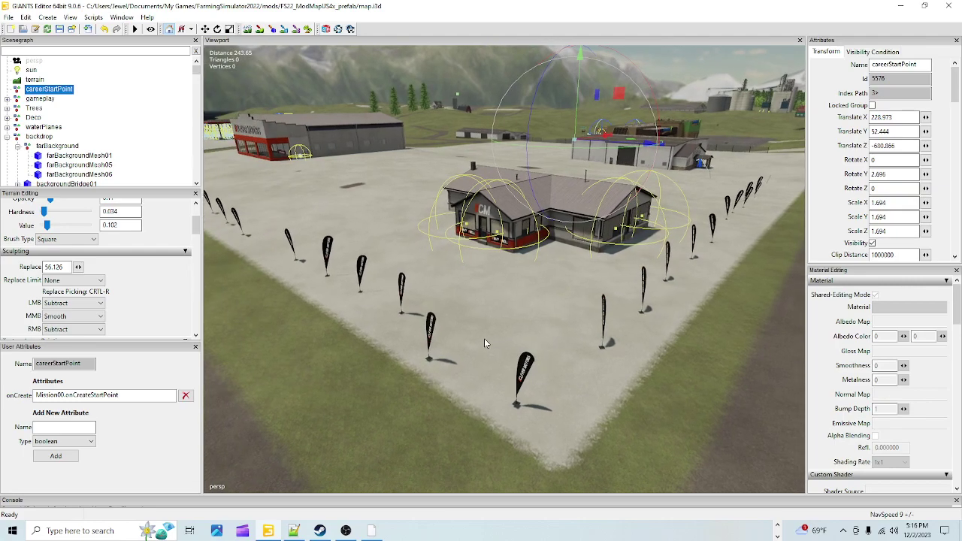
right_click_drag(484, 338, 452, 326)
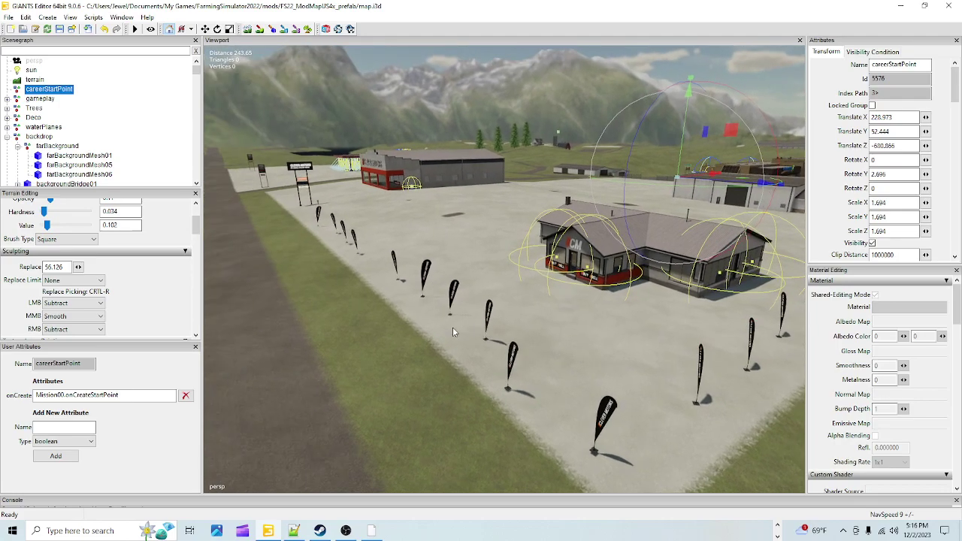
mouse_move(452, 327)
right_mouse_down()
mouse_move(559, 317)
mouse_move(665, 330)
mouse_move(590, 267)
mouse_move(669, 152)
right_mouse_up()
right_click_drag(522, 316, 619, 183, "alt")
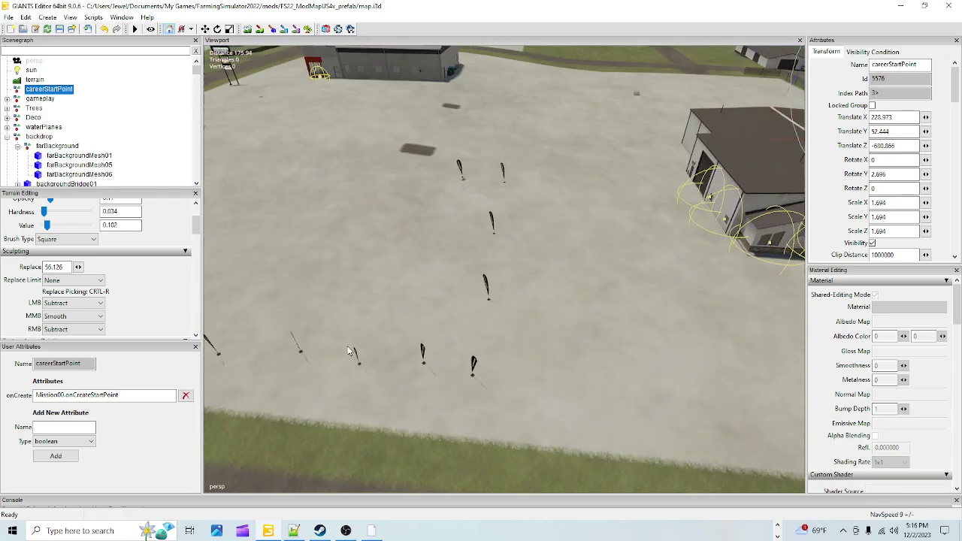
- Survey the wider map around the dealership lot, including the roads, gas station, grocery store and neighbouring buildings
key("s")
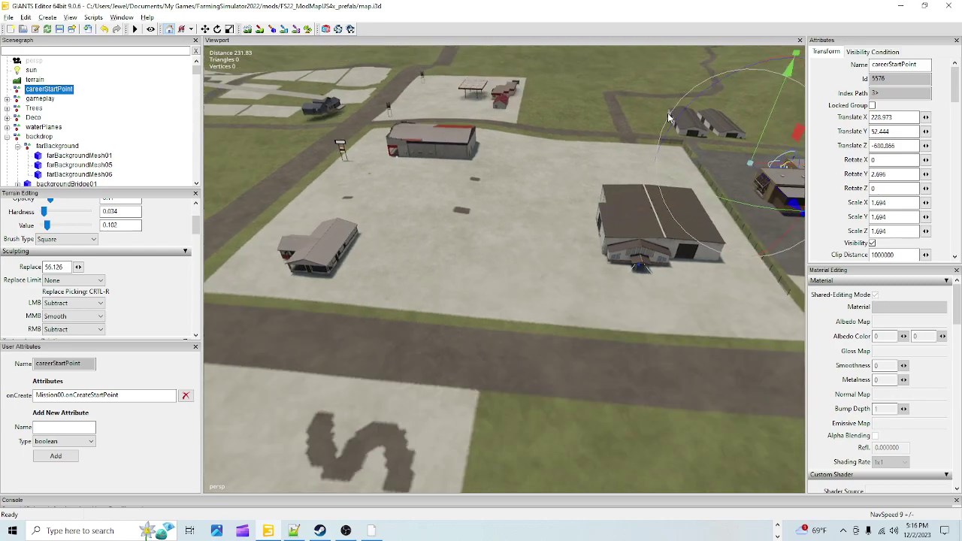
right_click_drag(587, 209, 676, 218)
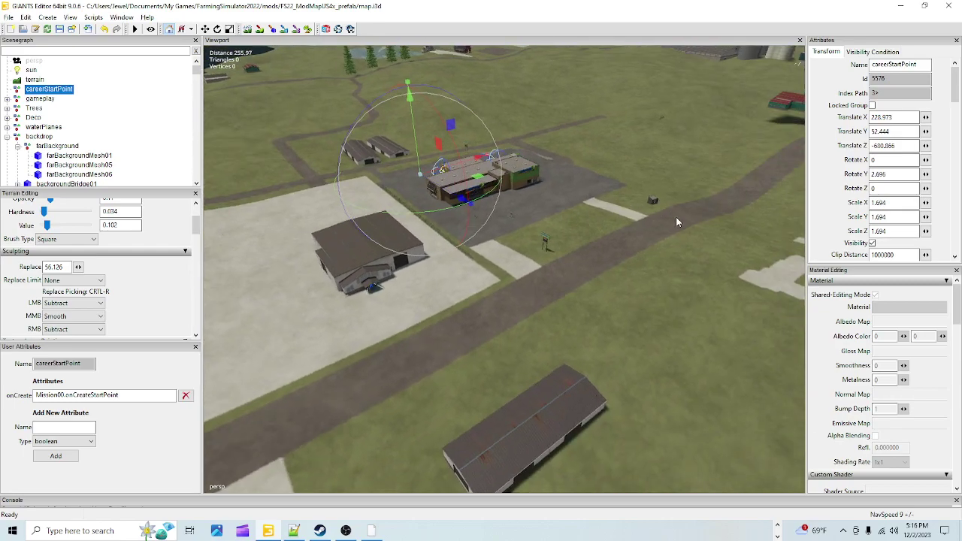
right_click_drag(519, 263, 563, 286)
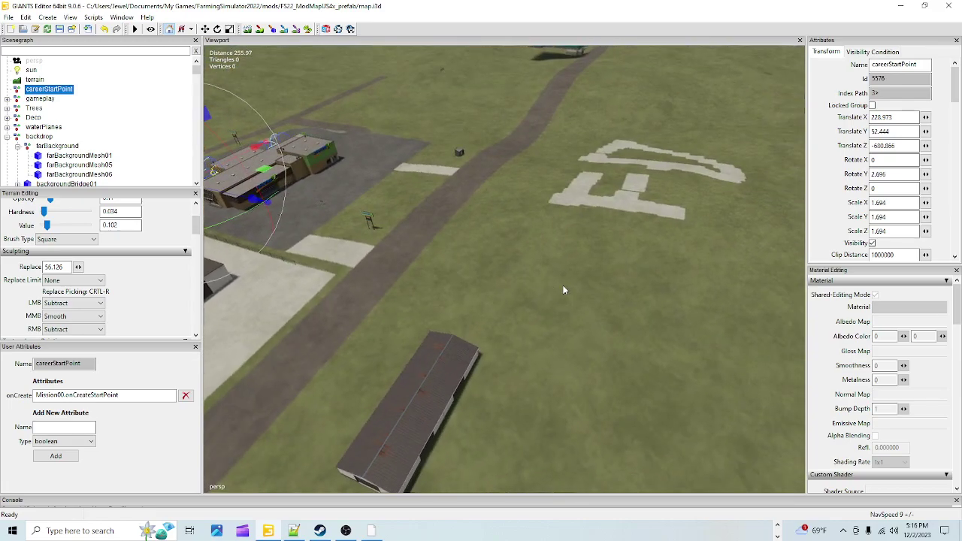
right_click_drag(652, 180, 370, 217)
left_click_drag(502, 243, 478, 164, "alt")
right_click_drag(365, 366, 719, 141, "alt")
right_click_drag(441, 338, 746, 101, "alt")
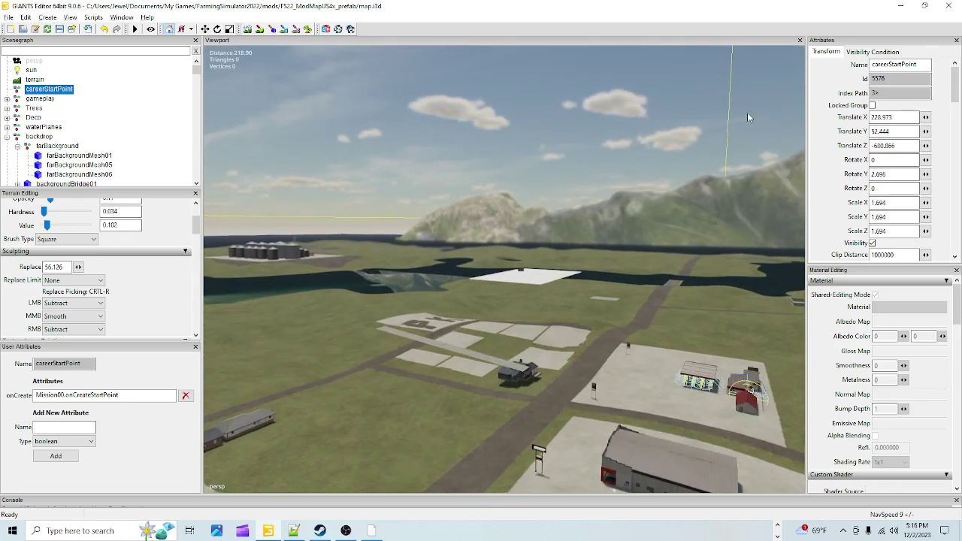
right_click_drag(538, 242, 739, 130)
right_click_drag(221, 387, 619, 207, "alt")
left_click_drag(618, 208, 586, 334, "alt")
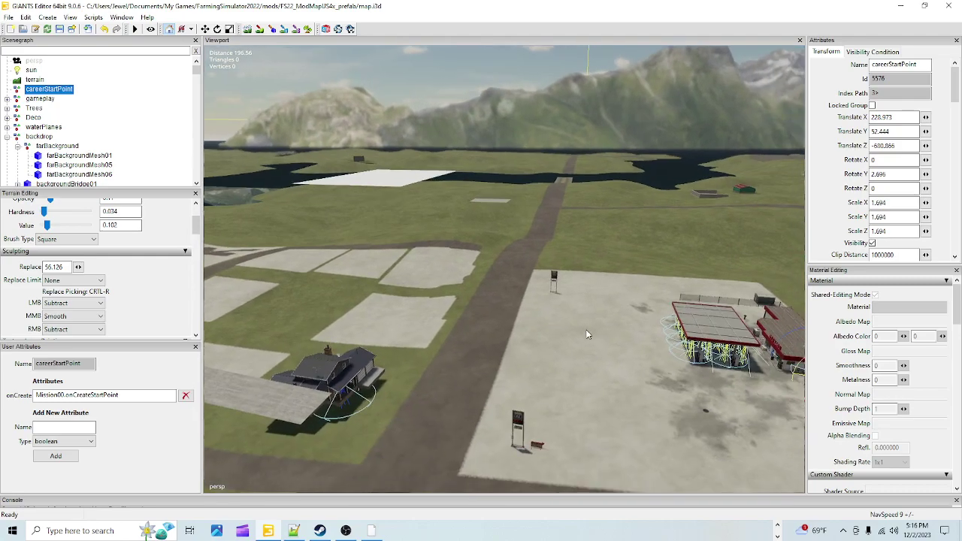
right_click_drag(586, 334, 744, 135, "alt")
right_click_drag(441, 366, 359, 293, "alt")
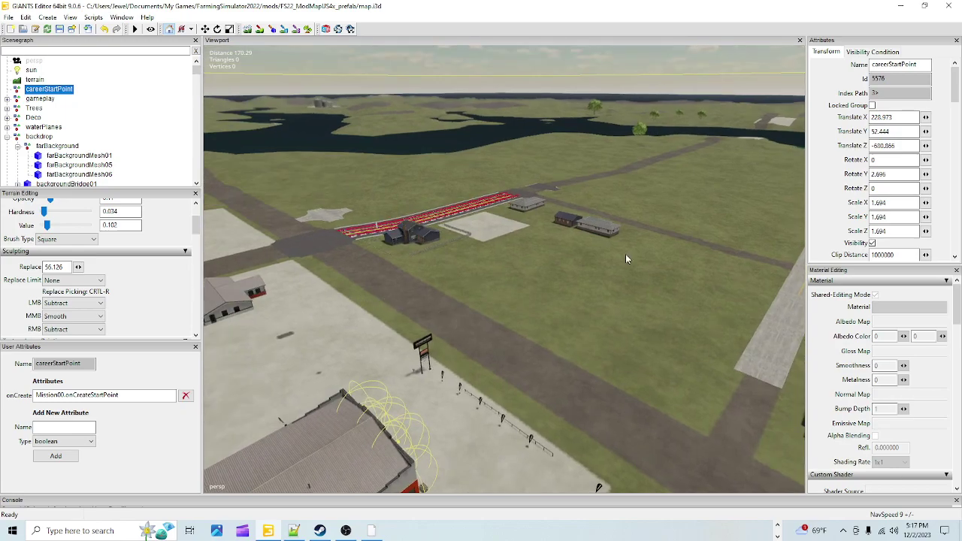
right_click_drag(704, 337, 581, 372)
right_click_drag(377, 352, 531, 360)
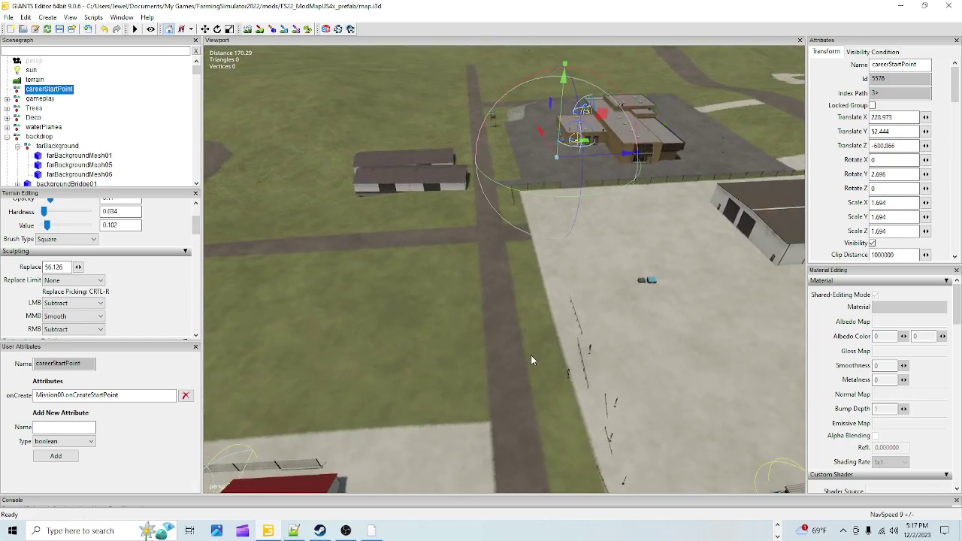
right_click_drag(535, 358, 487, 291)
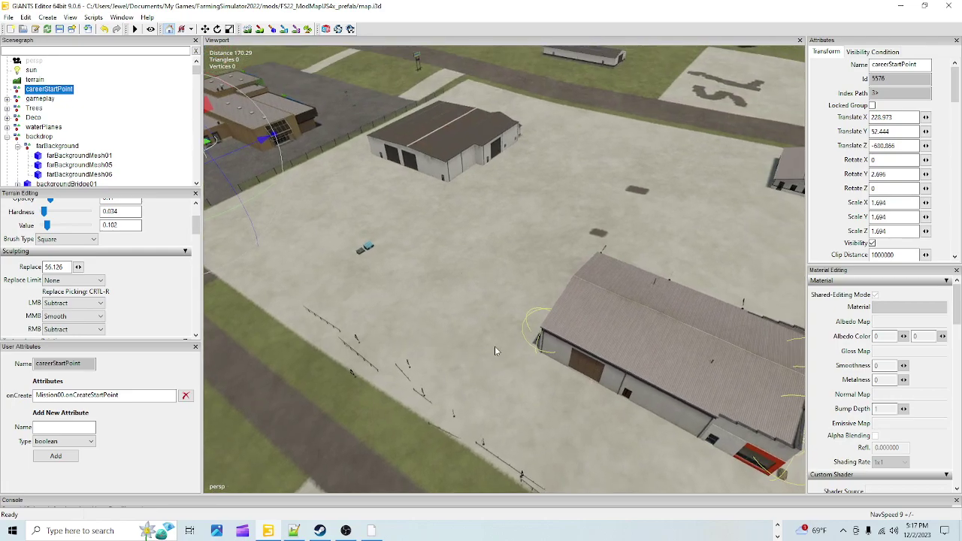
right_click_drag(505, 356, 450, 324)
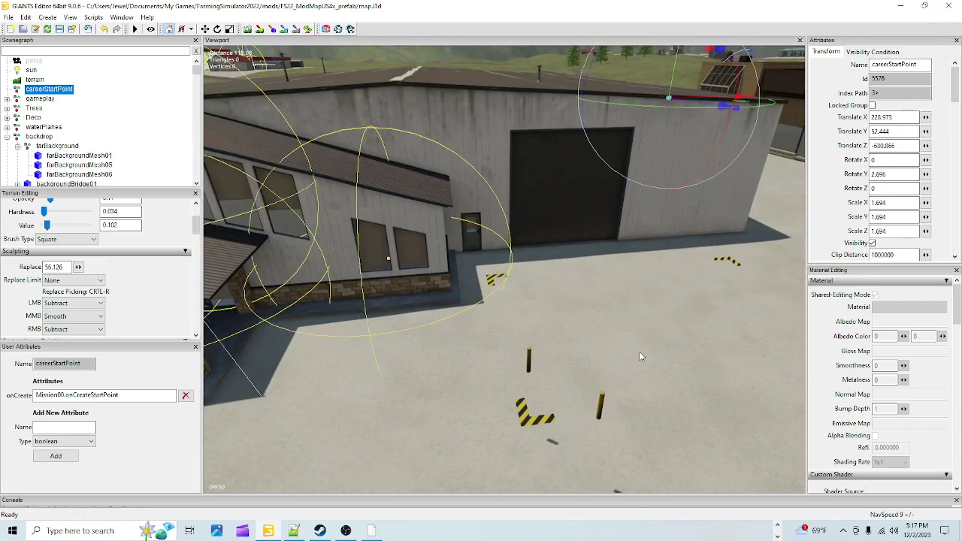
- Move the two standing bollards from in front of the large garage door to the asphalt parking lot by the grocery store
left_click(536, 364)
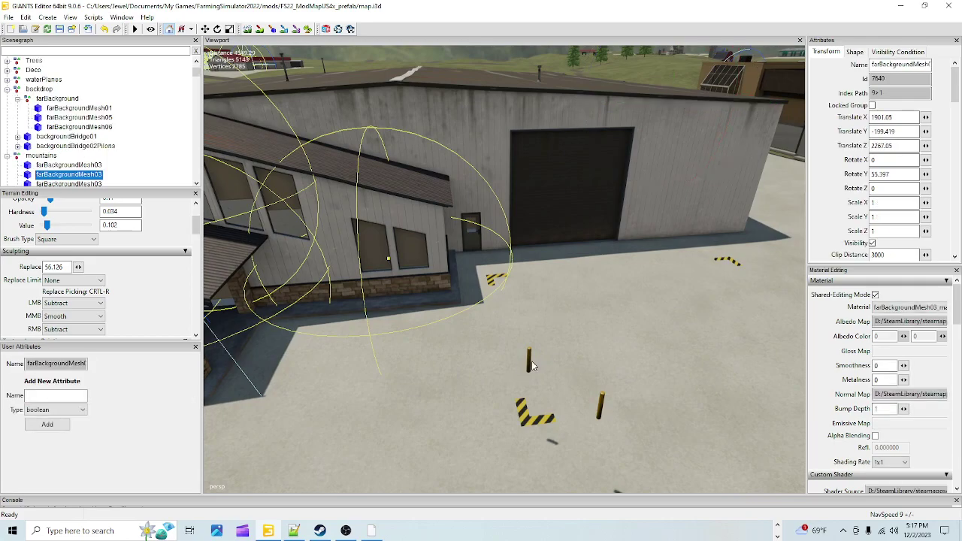
left_click(530, 364)
right_click_drag(530, 364, 732, 213)
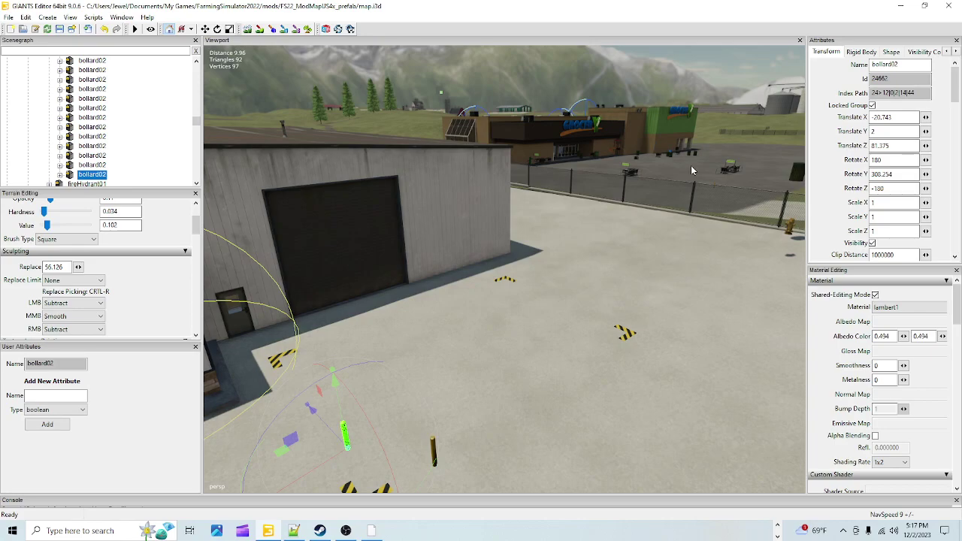
key("ctrl+b")
left_click(672, 170)
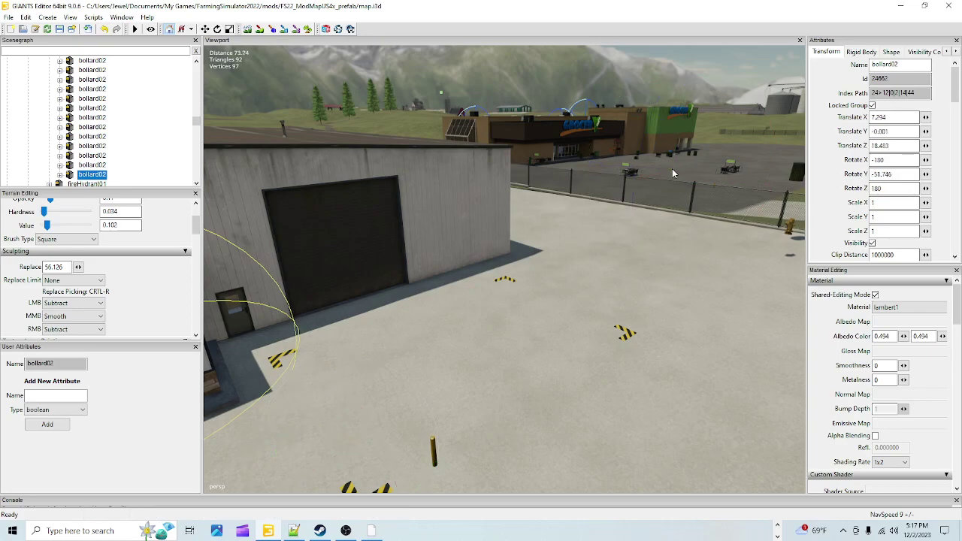
left_click(432, 449)
key("ctrl+space")
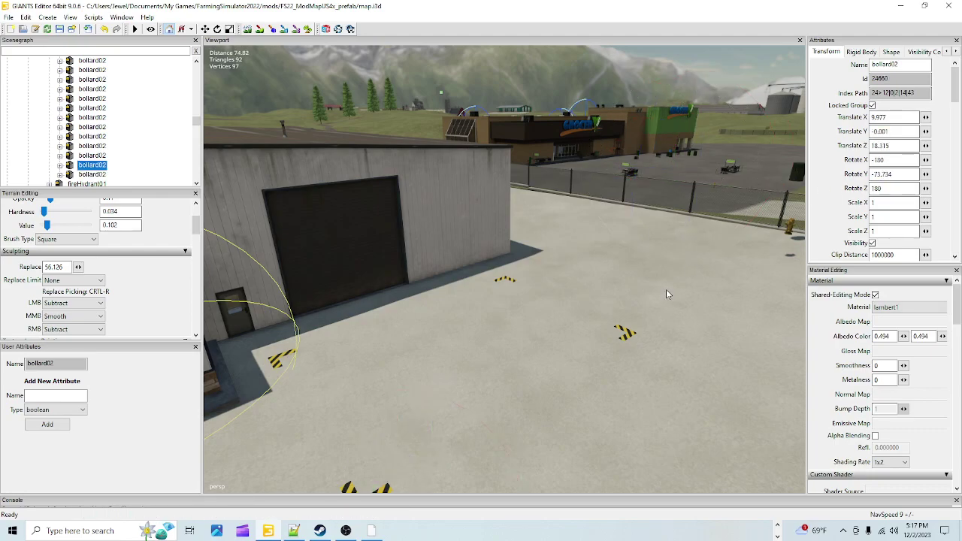
- Move the fire hydrant from beside the fence on the concrete lot to the grass strip near the road
key("ctrl+space")
left_click_drag(647, 266, 531, 326, "alt")
right_click_drag(538, 237, 403, 405, "alt")
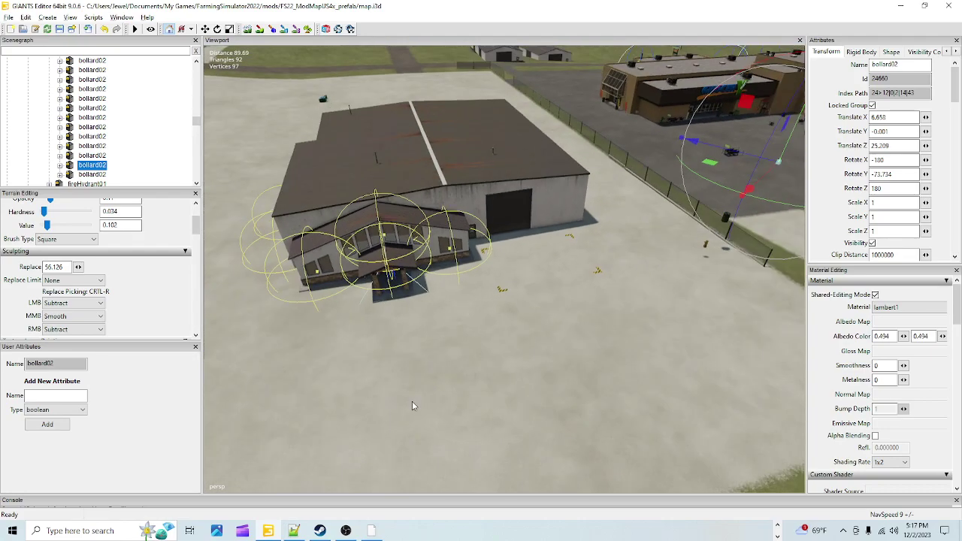
left_click_drag(448, 391, 639, 355, "alt")
right_click_drag(477, 408, 598, 161, "alt")
left_click_drag(562, 275, 541, 286, "alt")
right_click_drag(541, 290, 404, 284)
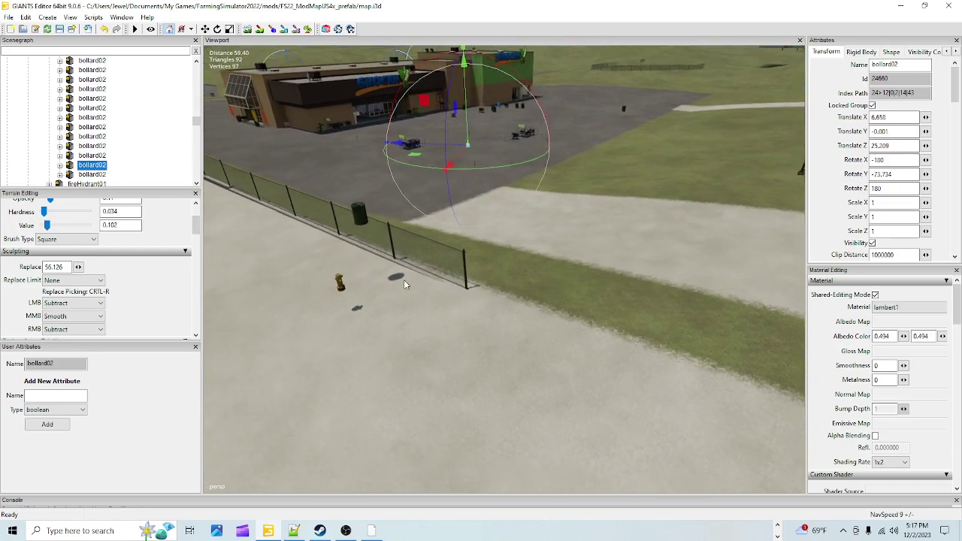
left_click(338, 283)
scroll(526, 339, "up", 5)
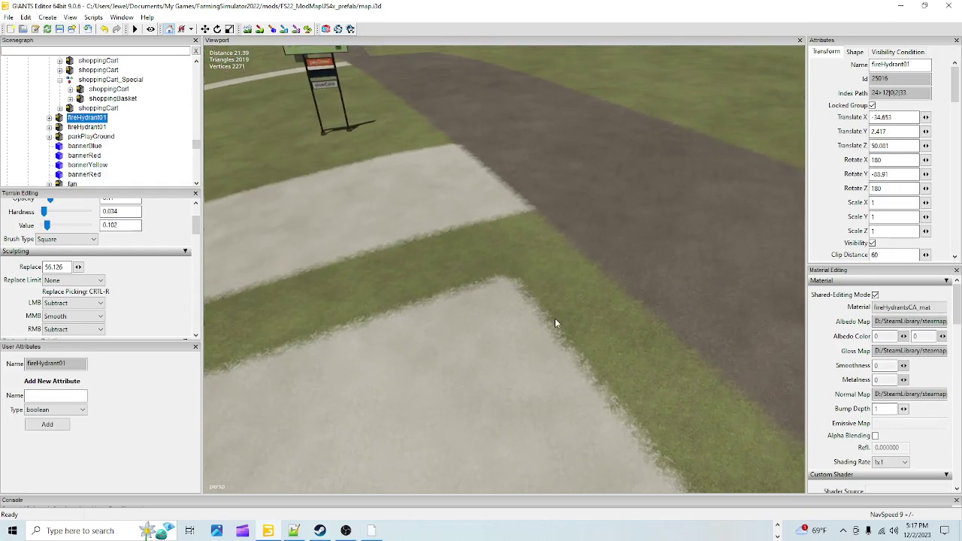
key("ctrl+b")
left_click(499, 245)
- Move the floating trash can from the lot's fence line to the asphalt in front of the grocery store
left_click_drag(528, 371, 512, 367, "alt")
right_click_drag(512, 367, 414, 350)
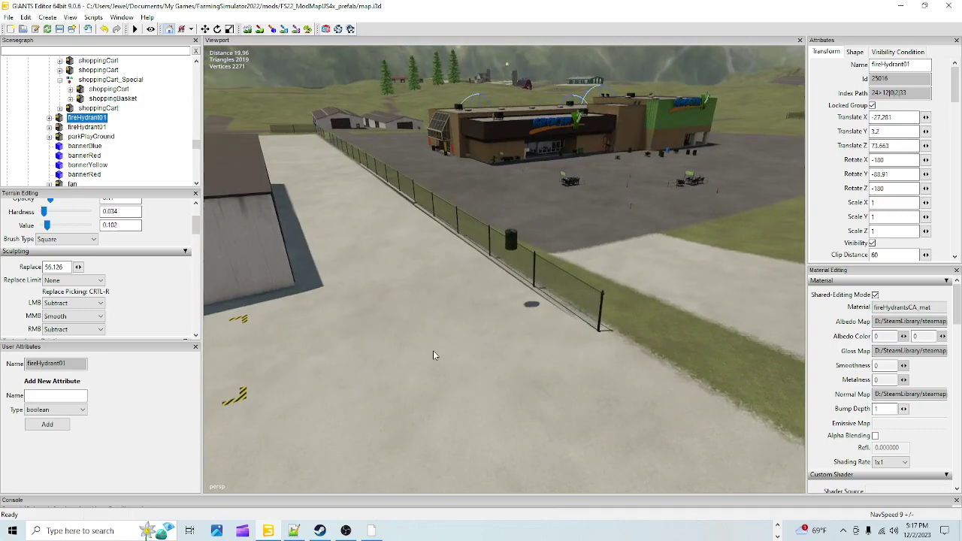
left_click(508, 242)
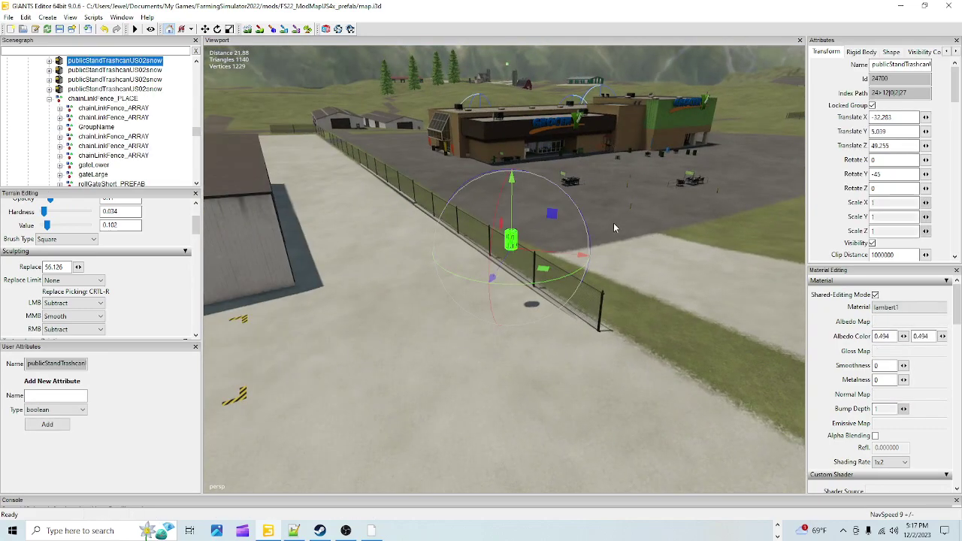
left_click(625, 166, "ctrl+shift")
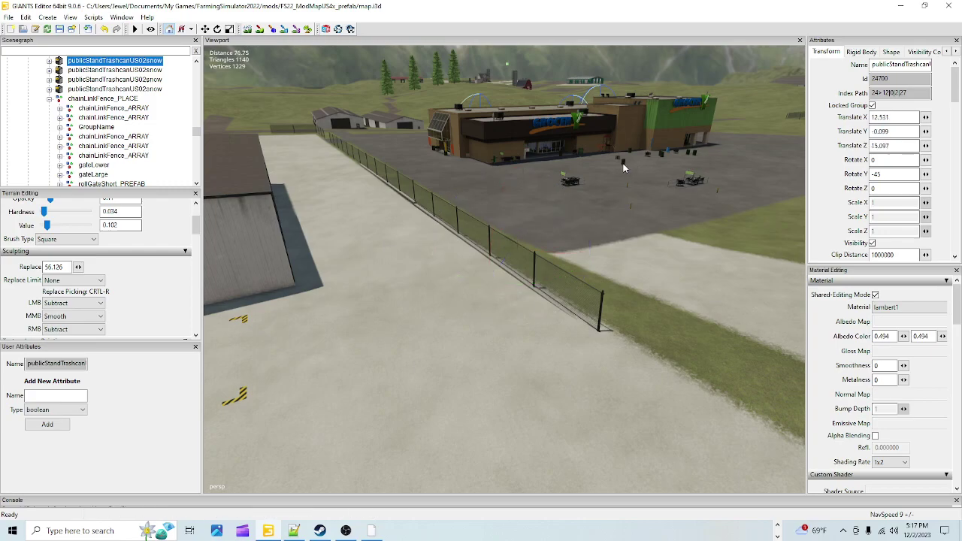
- Survey the concrete dealership lot from several sides, including the garage, the perimeter fence and the fenced corner by the road
right_click_drag(583, 349, 509, 360)
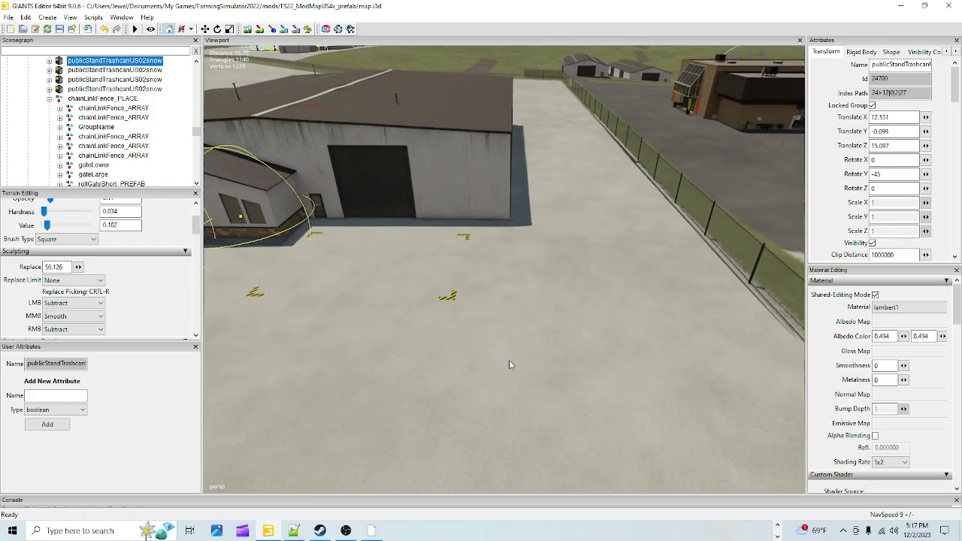
left_click_drag(538, 300, 541, 349, "alt")
scroll(550, 308, "up", 8)
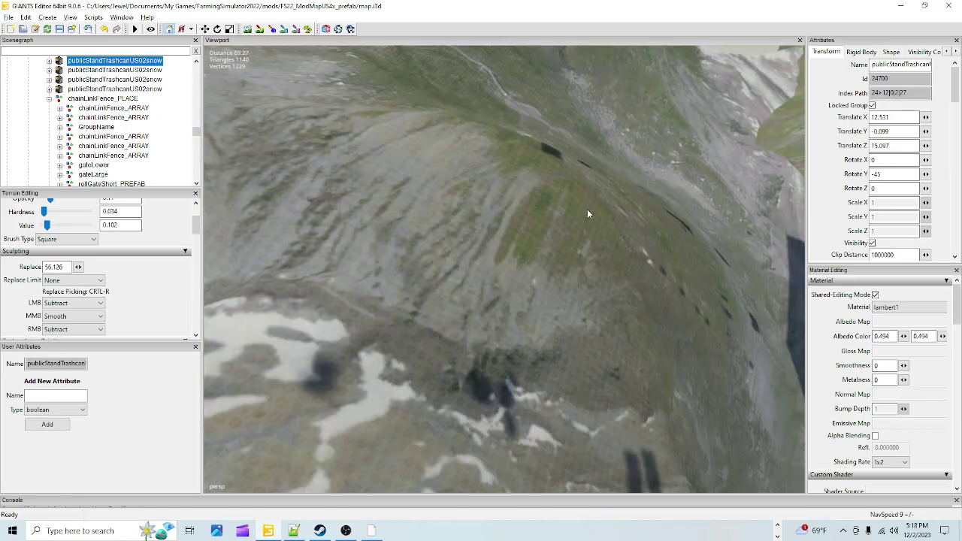
right_click_drag(588, 214, 512, 251)
right_click_drag(412, 306, 681, 108)
left_click_drag(544, 228, 848, 241, "alt")
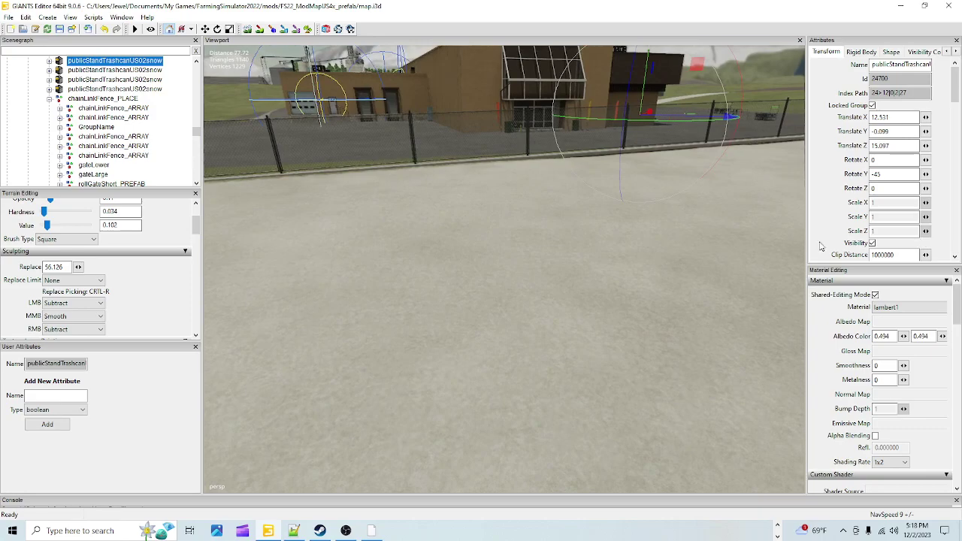
right_click_drag(480, 74, 637, 413)
right_click_drag(587, 291, 259, 494)
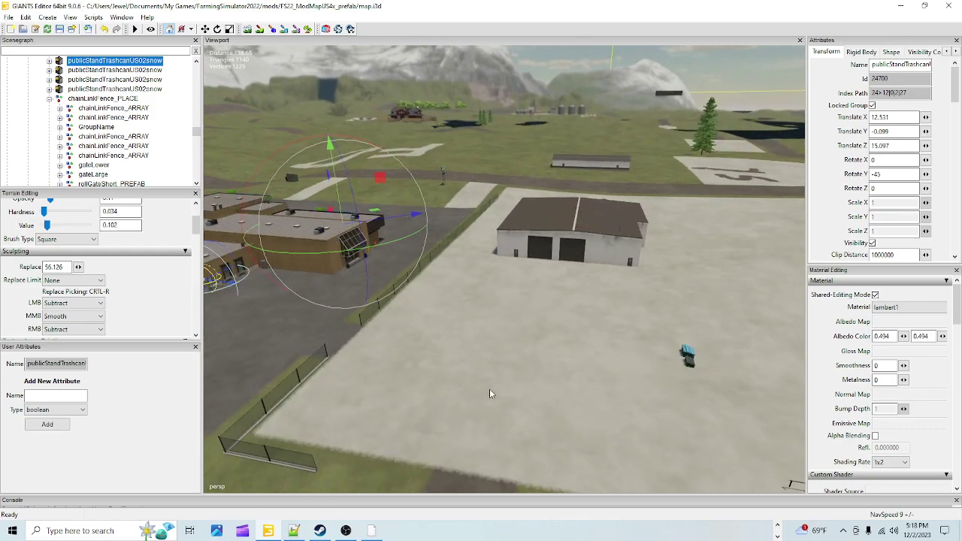
right_click_drag(495, 381, 349, 372)
left_click_drag(492, 397, 496, 416, "alt")
scroll(574, 318, "up", 5)
left_click_drag(573, 318, 548, 288, "alt")
right_click_drag(547, 282, 430, 261)
right_click_drag(483, 385, 671, 232)
left_click_drag(543, 300, 492, 399, "alt")
middle_click_drag(590, 179, 537, 337, "alt")
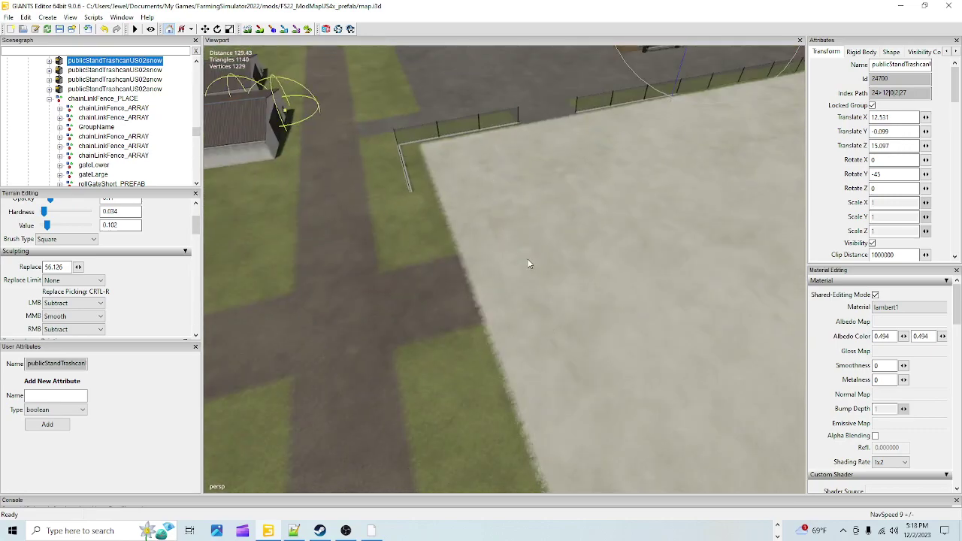
- Start a file import and browse drive D: to SteamLibrary/steamapps/common/Farming Simulator 22/data/placeables
left_click(7, 17)
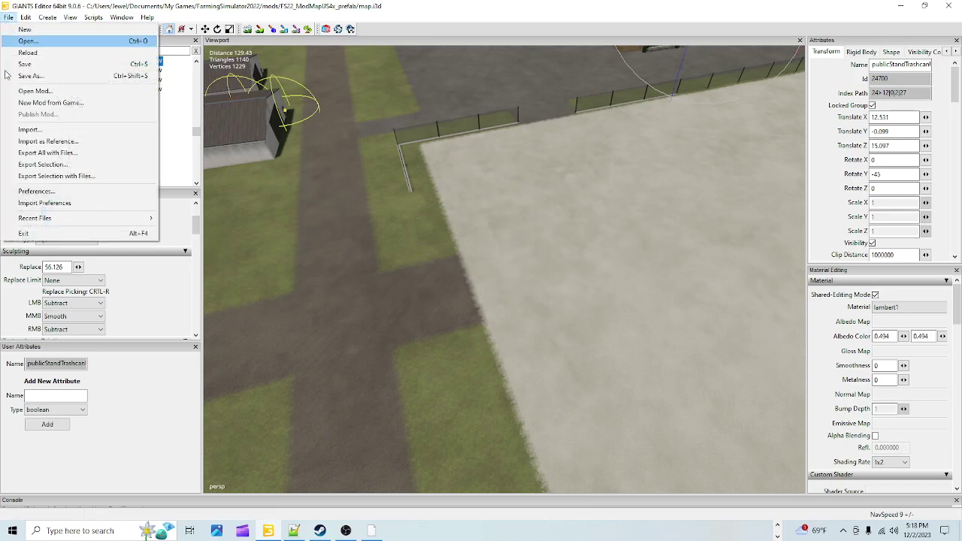
left_click(69, 129)
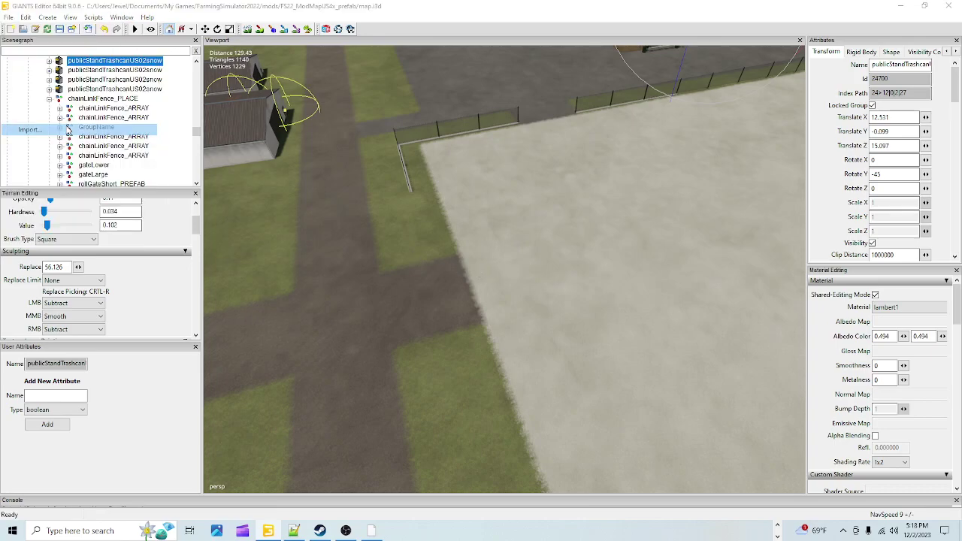
left_click(65, 235)
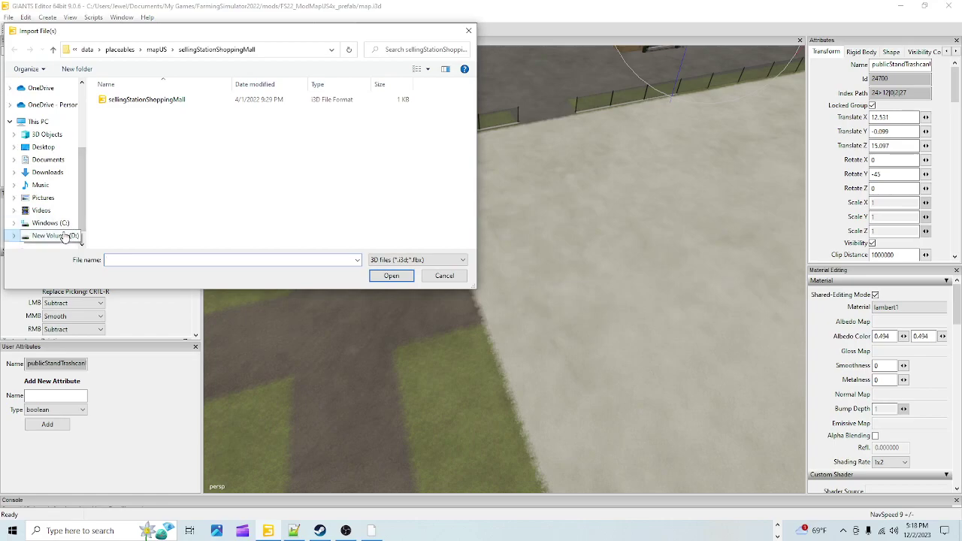
double_click(124, 188)
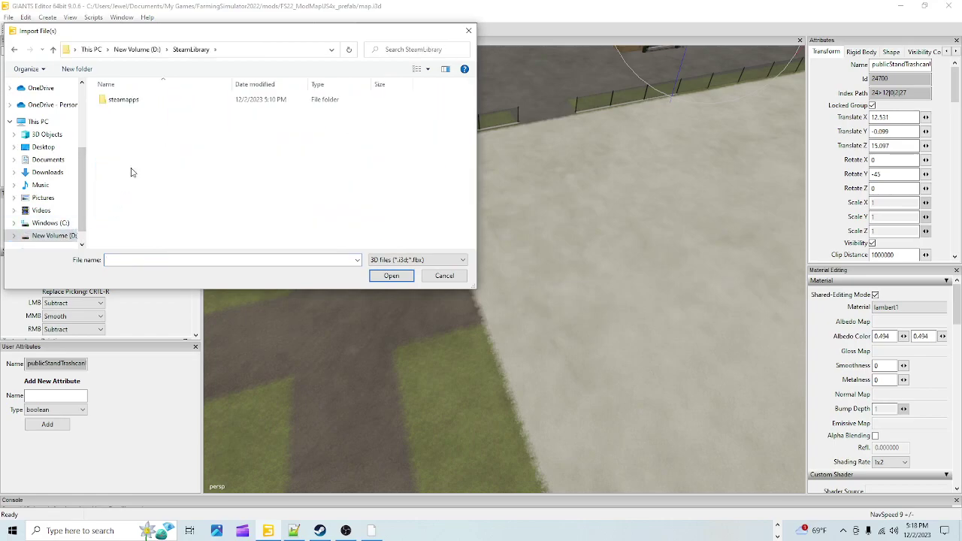
double_click(154, 99)
double_click(154, 99)
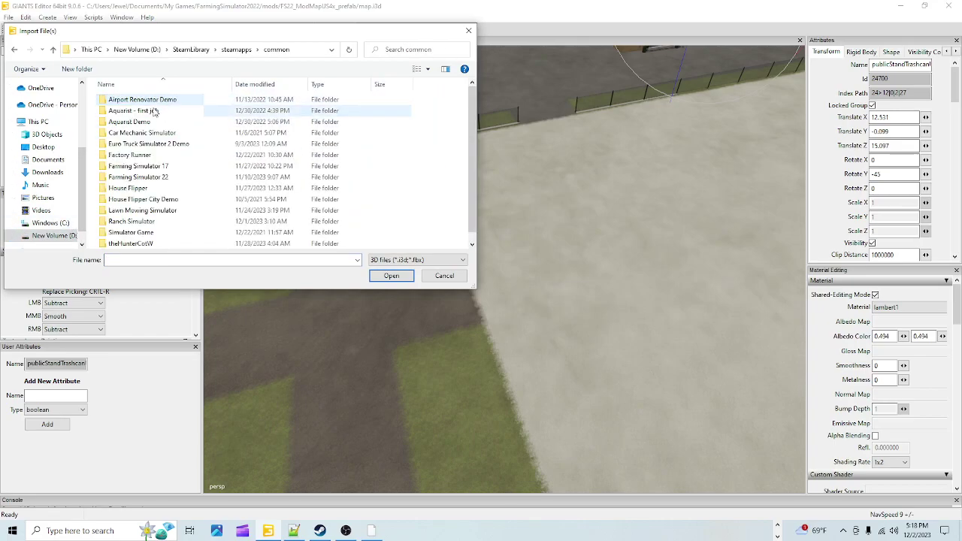
double_click(155, 165)
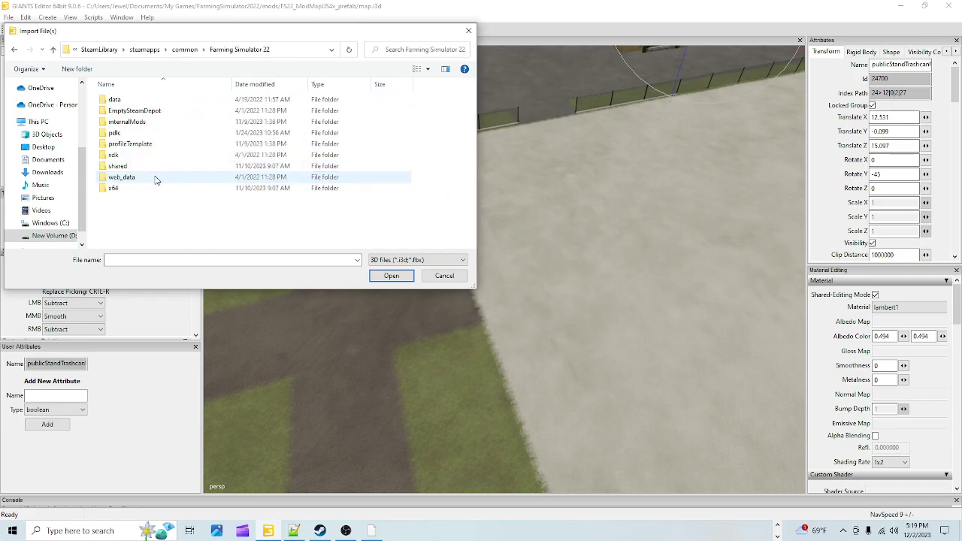
double_click(148, 101)
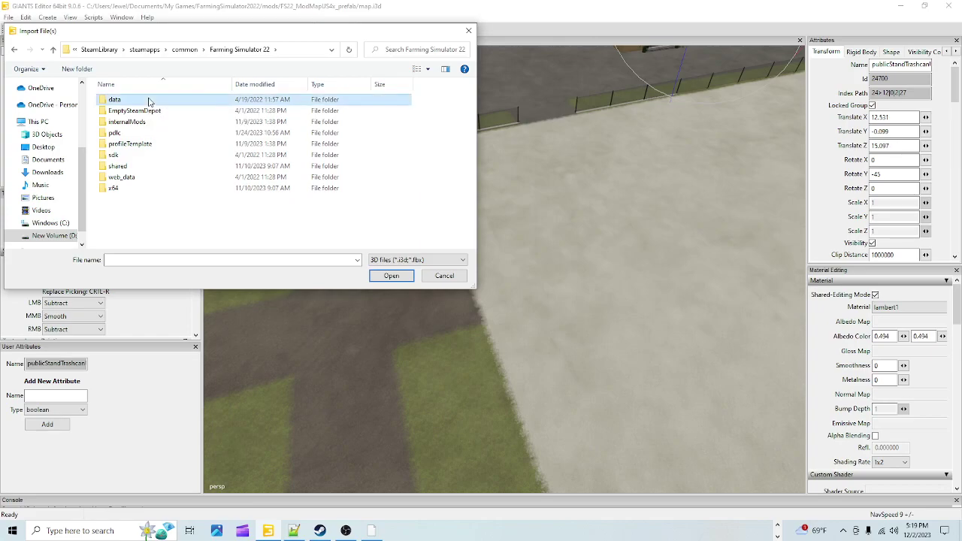
left_click(144, 191)
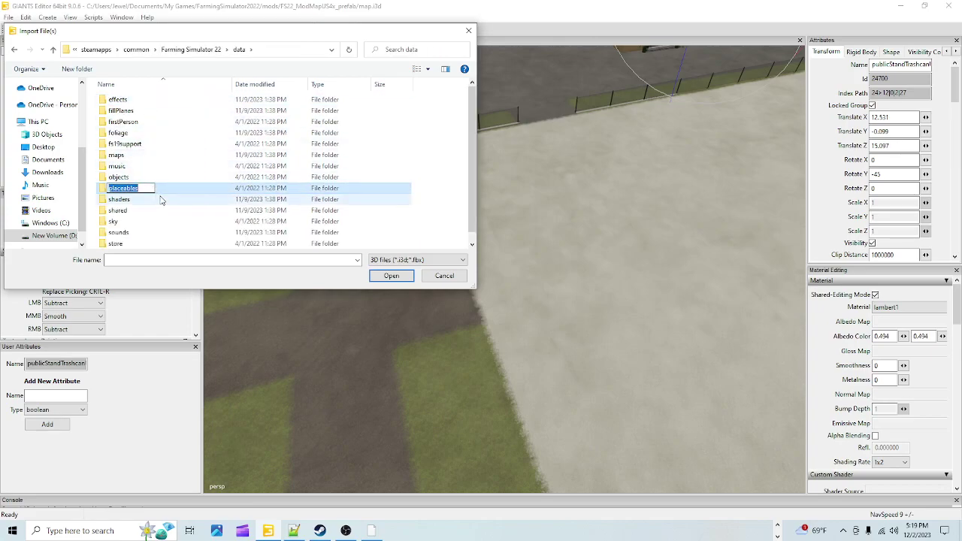
double_click(145, 190)
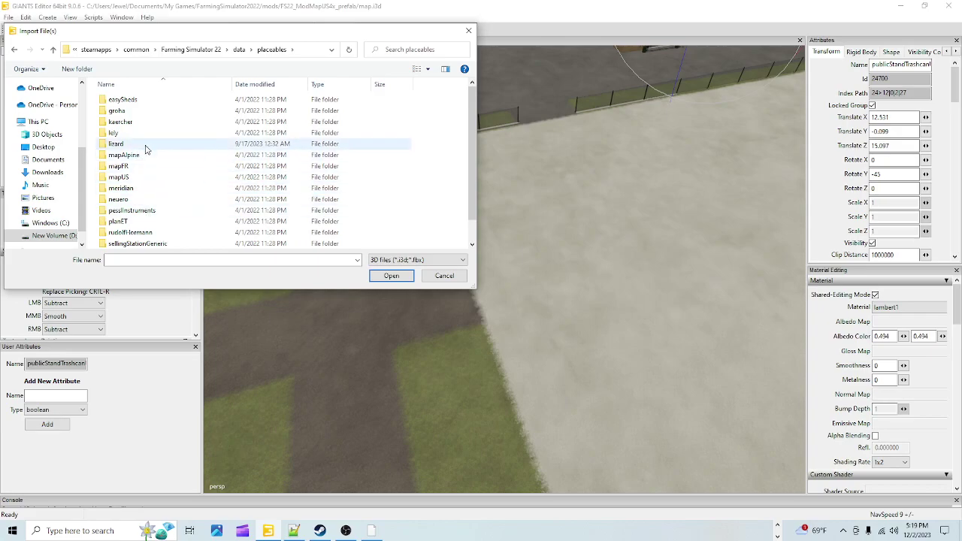
- Import the debrisCrusher model from the lizard/sellingPoints/debrisCrusher folder
double_click(120, 143)
scroll(199, 215, "down", 5)
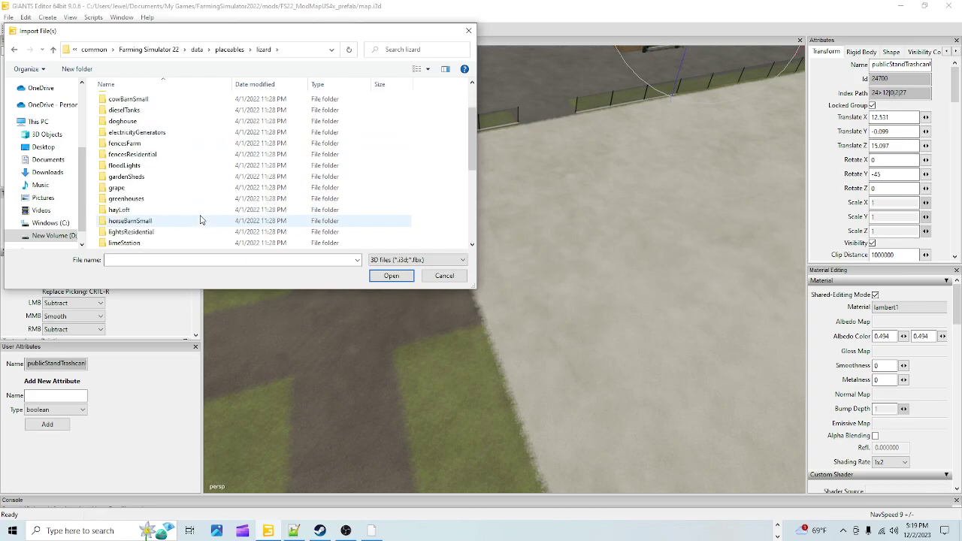
scroll(192, 213, "down", 1)
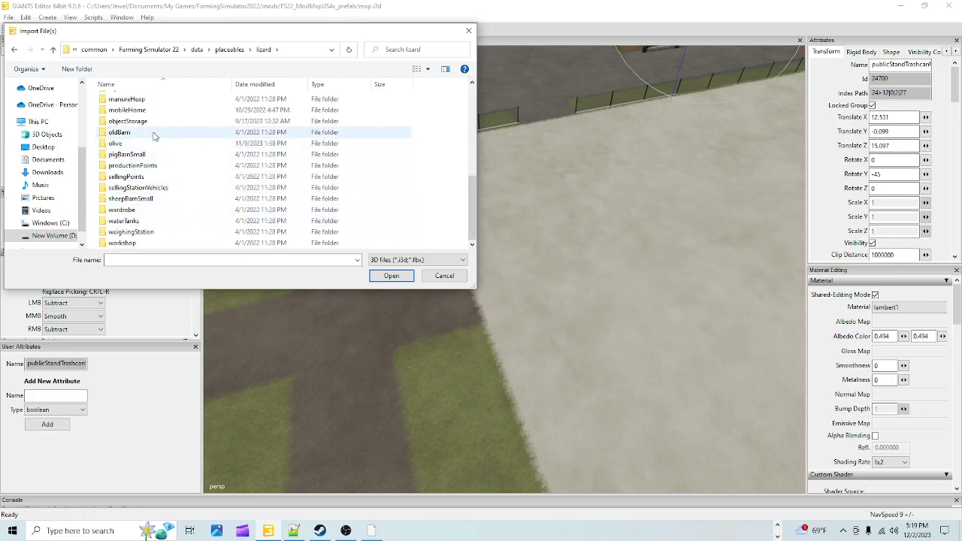
double_click(151, 176)
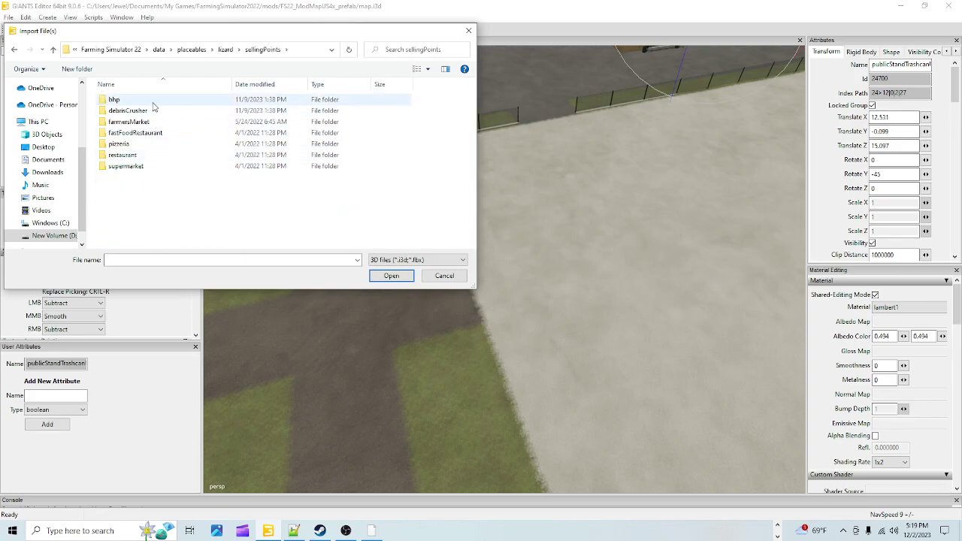
left_click(151, 111)
double_click(149, 111)
left_click(145, 117)
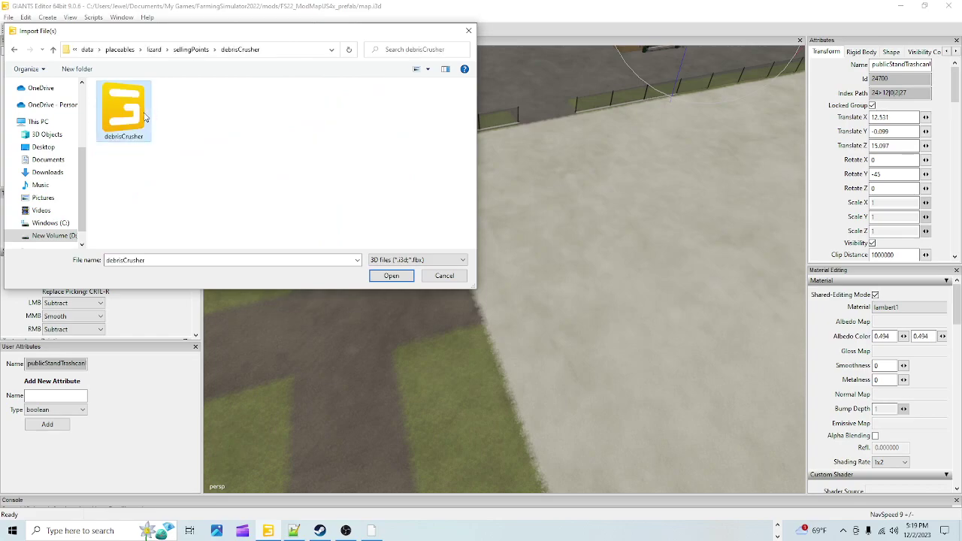
left_click(391, 276)
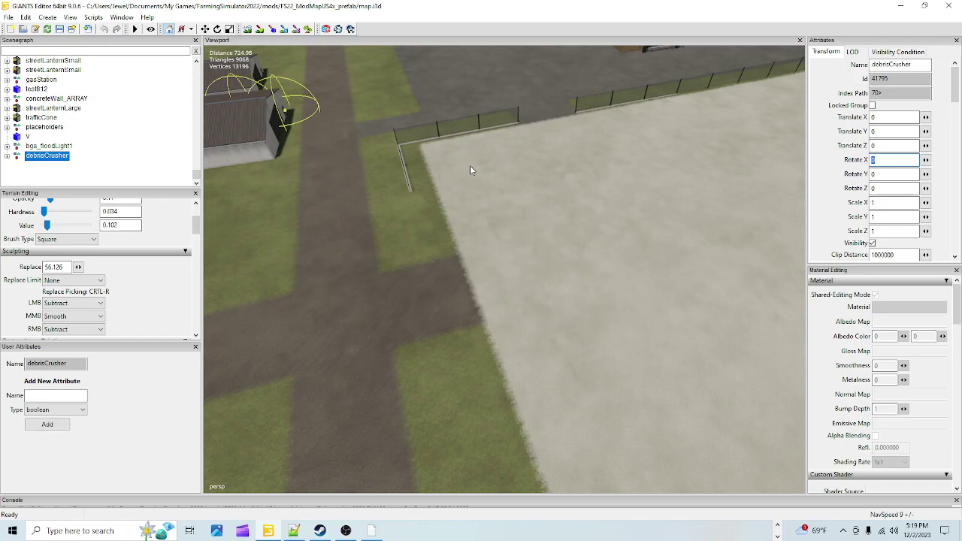
- Place the imported debris crusher in the fenced corner of the concrete lot and rotate it about 180 degrees
key("ctrl+b")
left_click(496, 181)
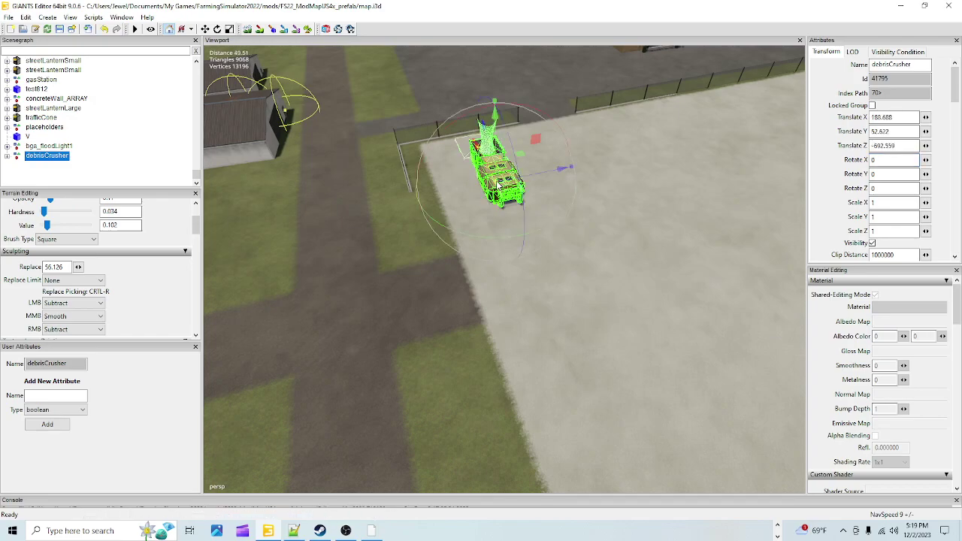
left_click_drag(497, 238, 490, 143)
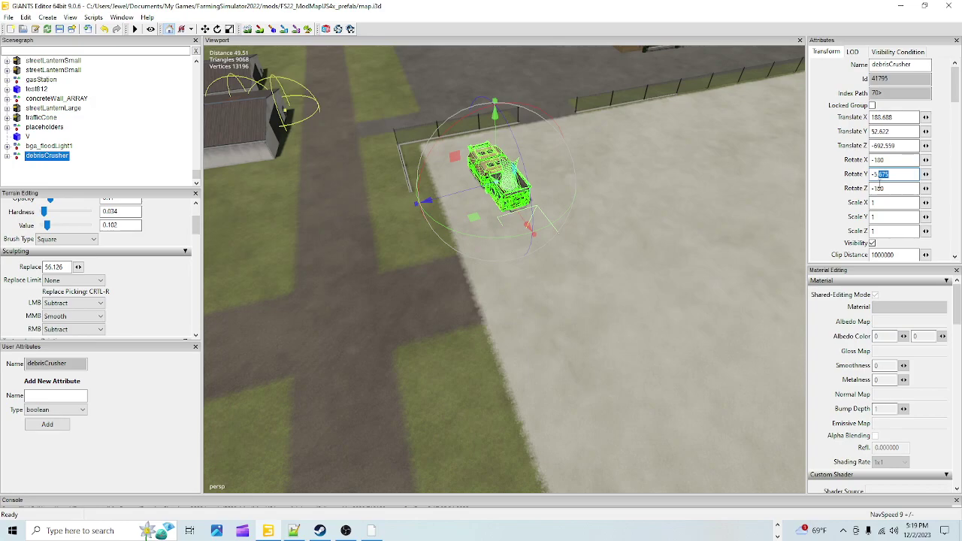
type("-0")
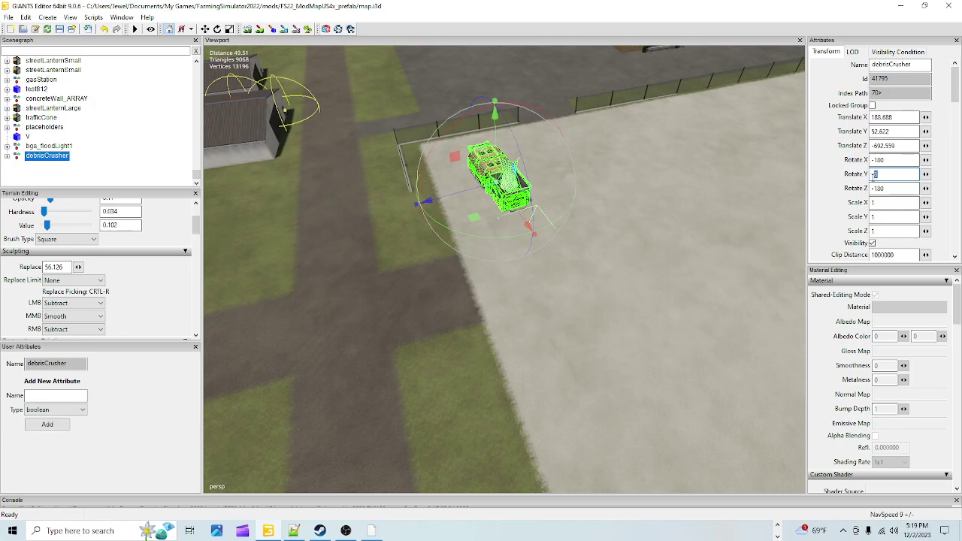
- Fine-tune the debris crusher's Y rotation to about 0.852 so it lines up with the lot's edge
mouse_move(500, 239)
left_mouse_down()
mouse_move(483, 240)
mouse_move(492, 242)
left_mouse_up()
left_click_drag(543, 307, 662, 142, "alt")
scroll(659, 140, "up", 5)
scroll(565, 234, "down", 3)
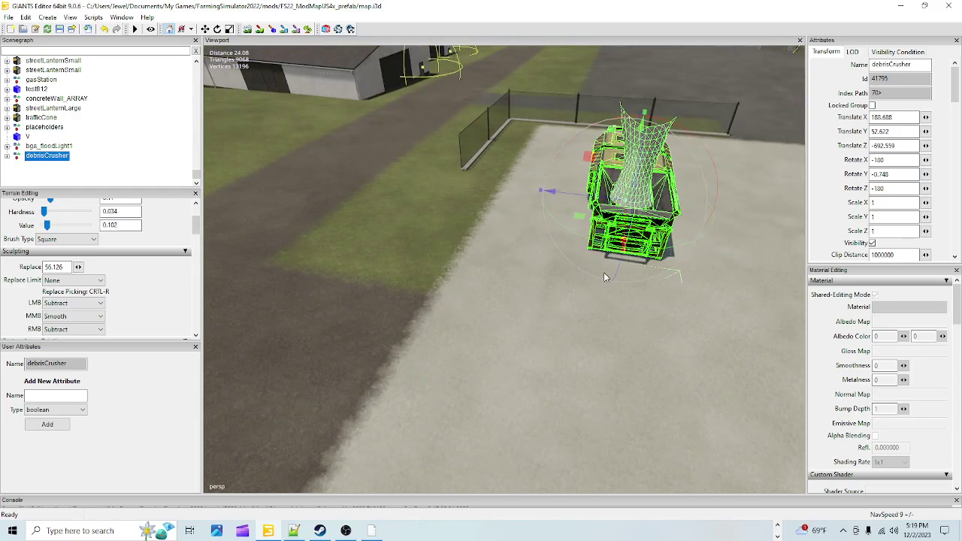
left_click_drag(599, 245, 595, 247)
middle_click_drag(610, 273, 625, 235, "alt")
scroll(580, 257, "down", 3)
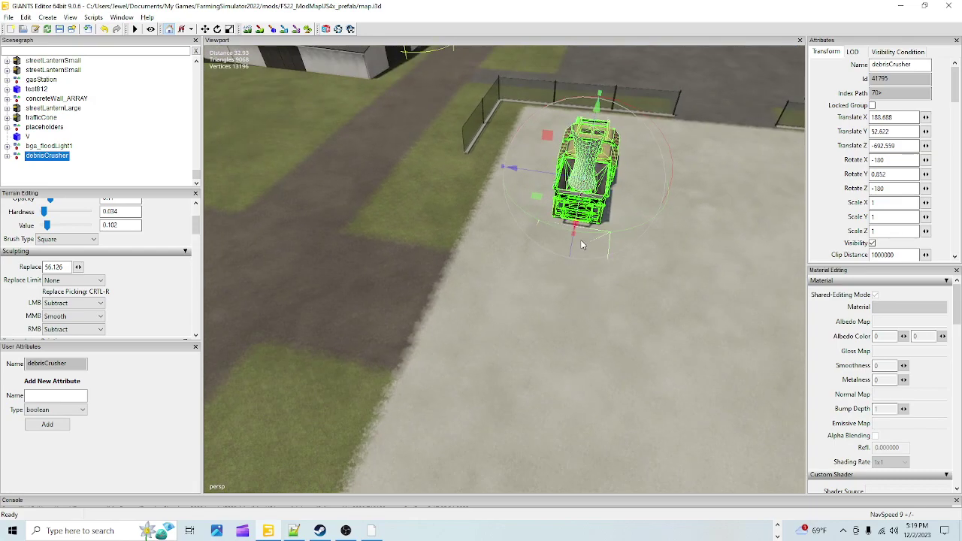
- Raise the debris crusher to a Y position of about 52.985 and check its base and trigger area against the ground
left_click_drag(592, 153, 592, 151)
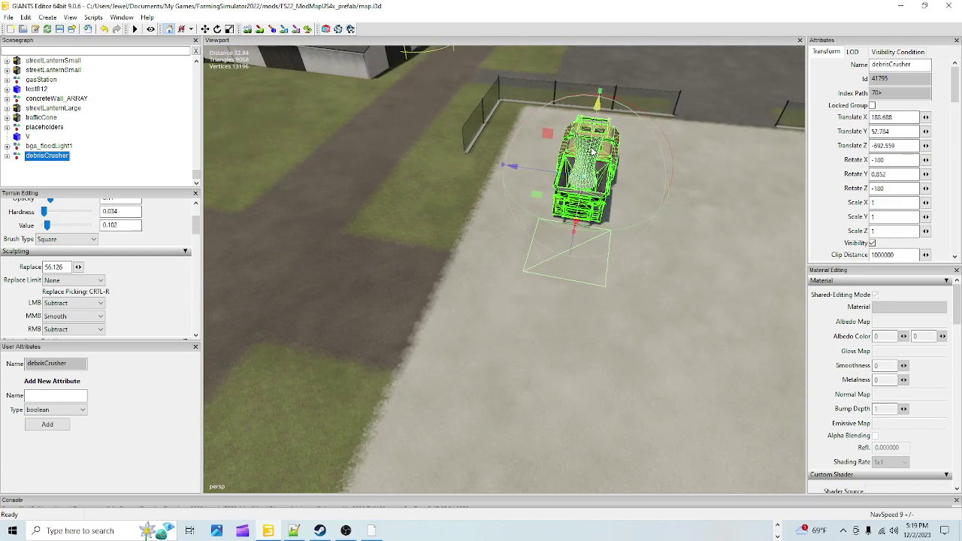
left_click_drag(557, 323, 530, 326, "alt")
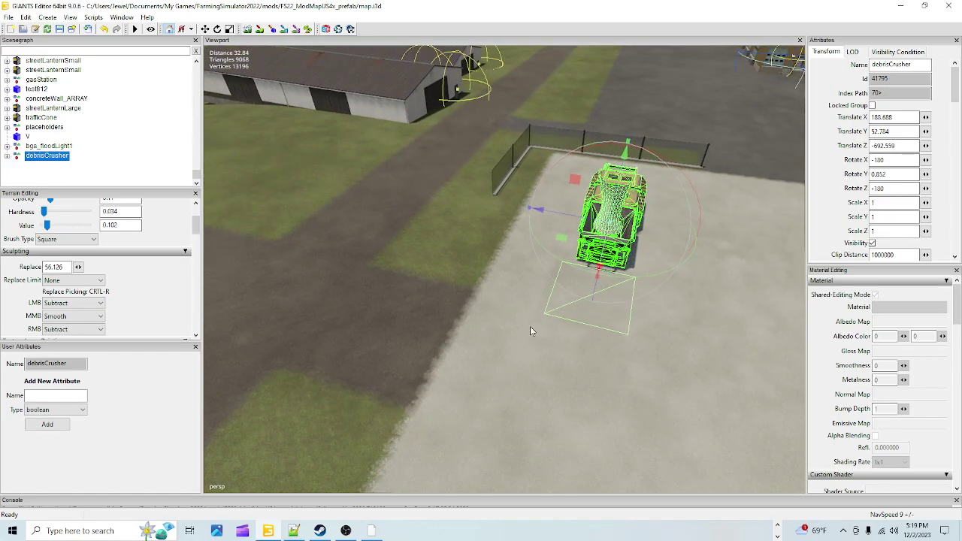
scroll(593, 211, "up", 4)
scroll(593, 211, "up", 3)
left_click_drag(452, 201, 616, 221, "alt")
scroll(616, 222, "down", 3)
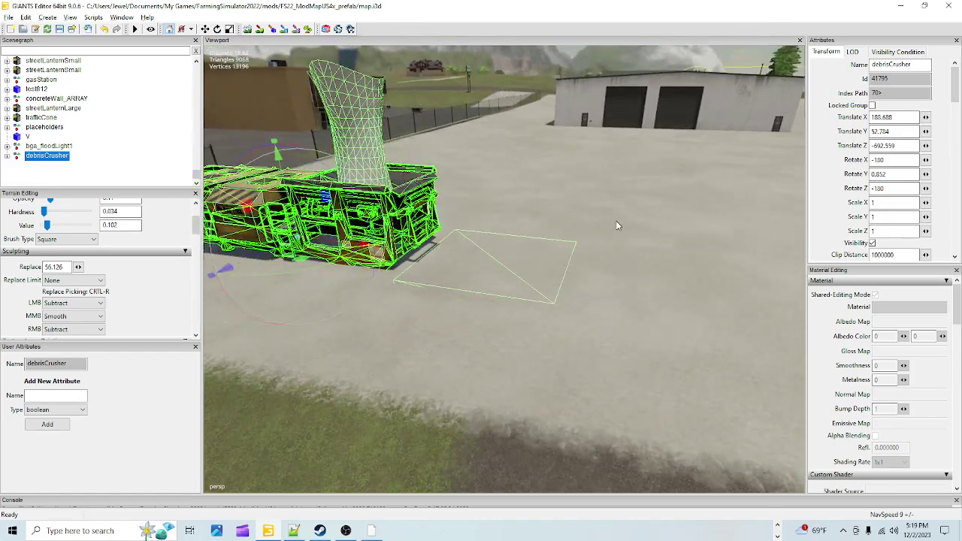
mouse_move(288, 185)
left_mouse_down()
mouse_move(285, 174)
mouse_move(280, 184)
left_mouse_up()
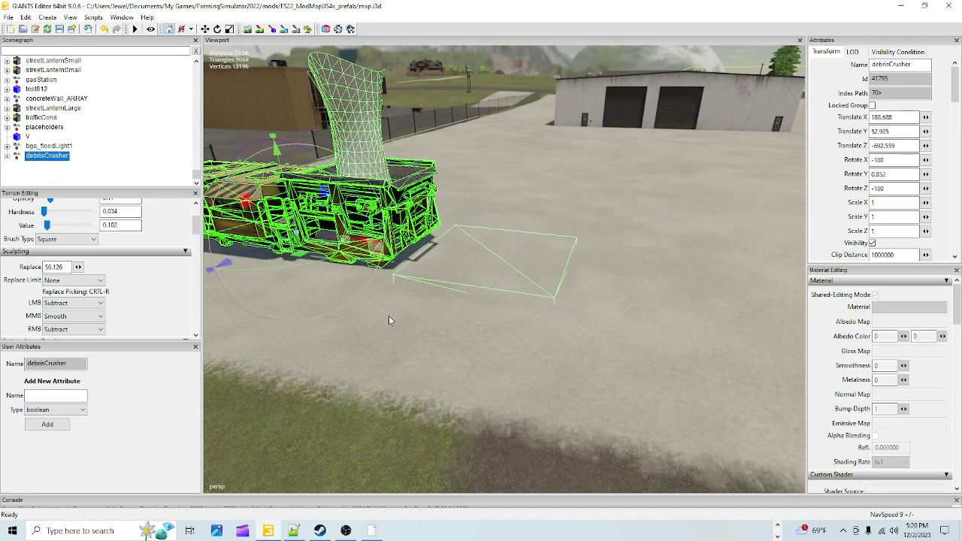
scroll(420, 286, "up", 3)
left_click_drag(448, 260, 395, 273, "alt")
scroll(395, 259, "up", 3)
left_click_drag(425, 312, 464, 275, "alt")
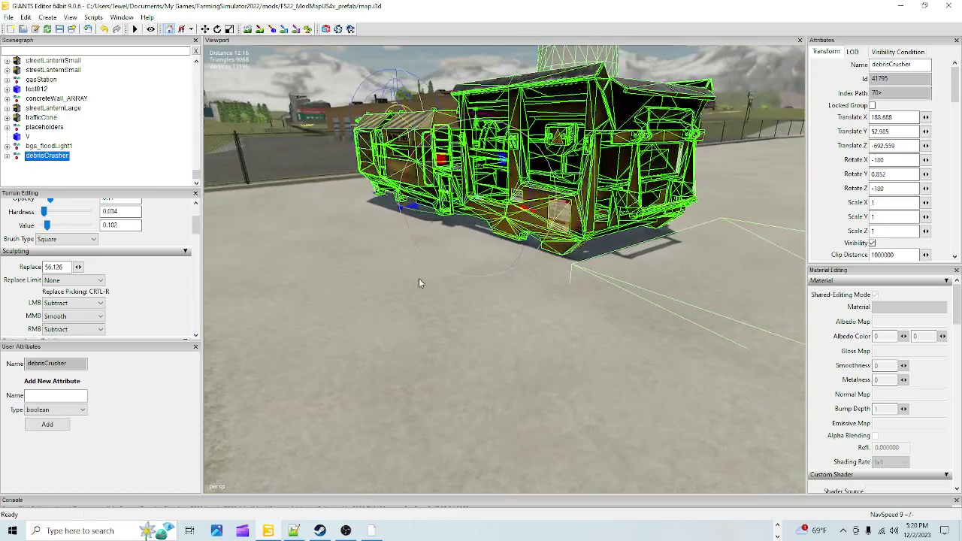
- Lower the debris crusher to a Y position of about 52.93 so its base sits closer to the concrete
scroll(466, 266, "up", 3)
right_click_drag(459, 277, 530, 269)
right_click_drag(396, 177, 398, 193)
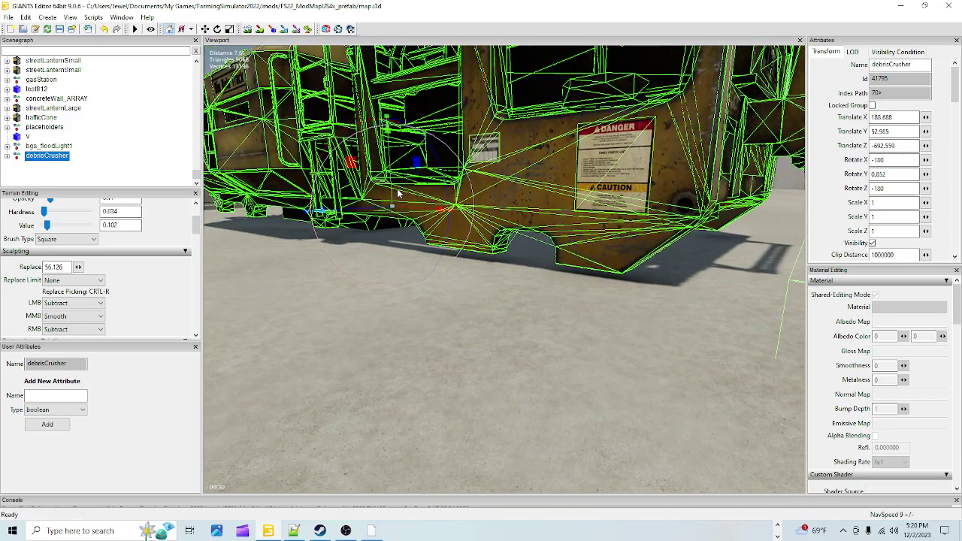
left_click_drag(387, 167, 356, 172)
left_click_drag(359, 288, 252, 322, "alt")
key("f")
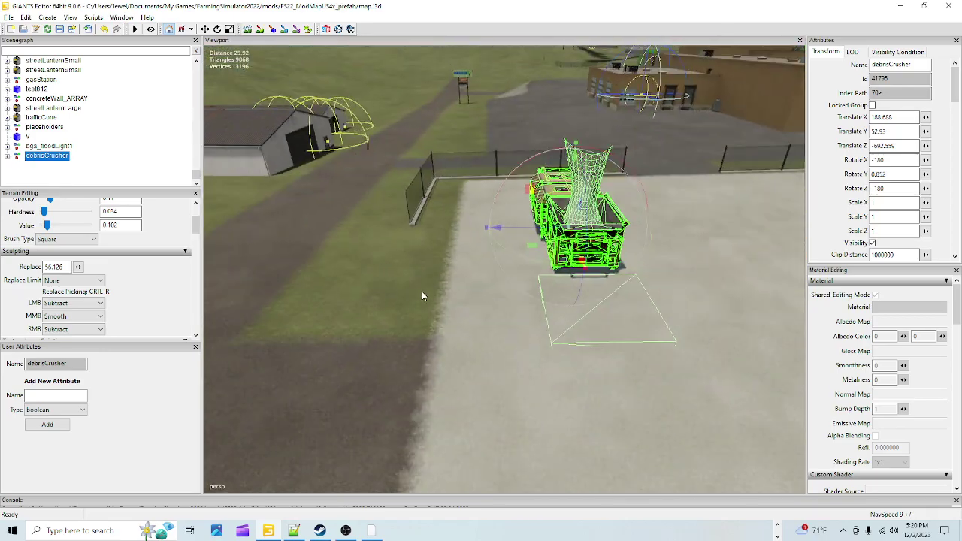
- Tilt the debris crusher lengthwise to a Z rotation of about 178.609 to follow the slope of the lot
mouse_move(490, 321)
left_mouse_down("alt")
mouse_move(553, 306)
mouse_move(529, 311)
mouse_move(445, 371)
mouse_move(496, 330)
left_mouse_up("alt")
scroll(553, 305, "up", 5)
right_click_drag(496, 329, 464, 338)
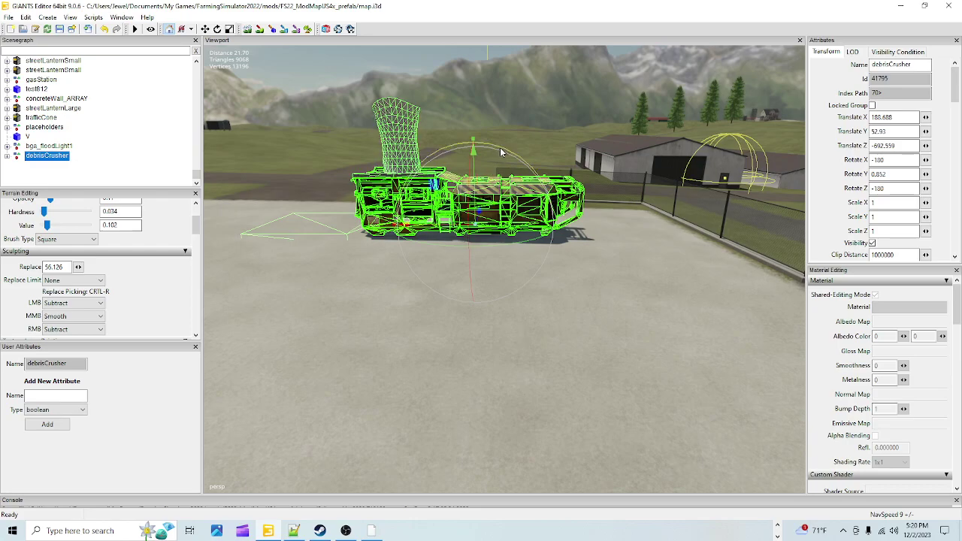
left_click_drag(500, 147, 501, 153)
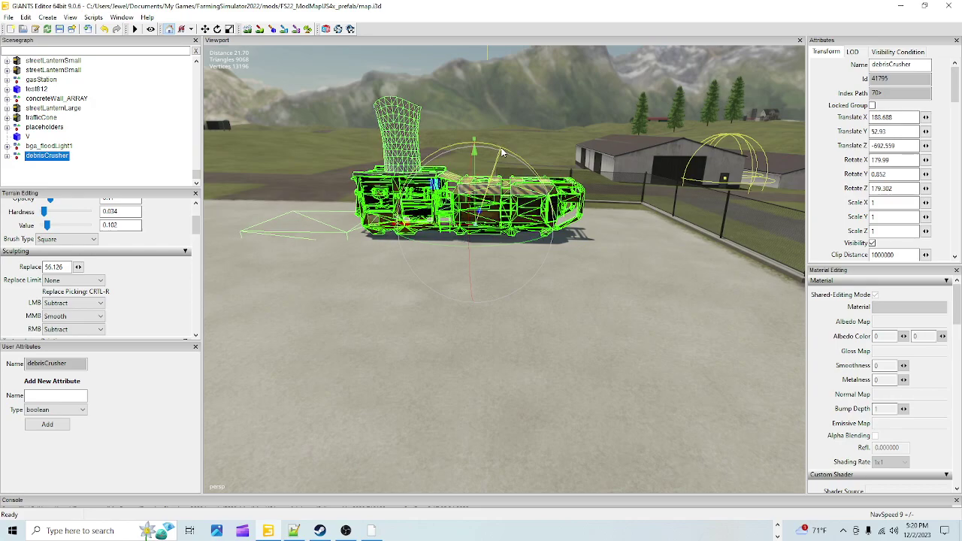
left_click_drag(502, 153, 476, 187)
- Lower the tilted debris crusher to a Y position of about 52.801 and check its feet against the ground
scroll(378, 341, "up", 6)
middle_click_drag(405, 330, 388, 359)
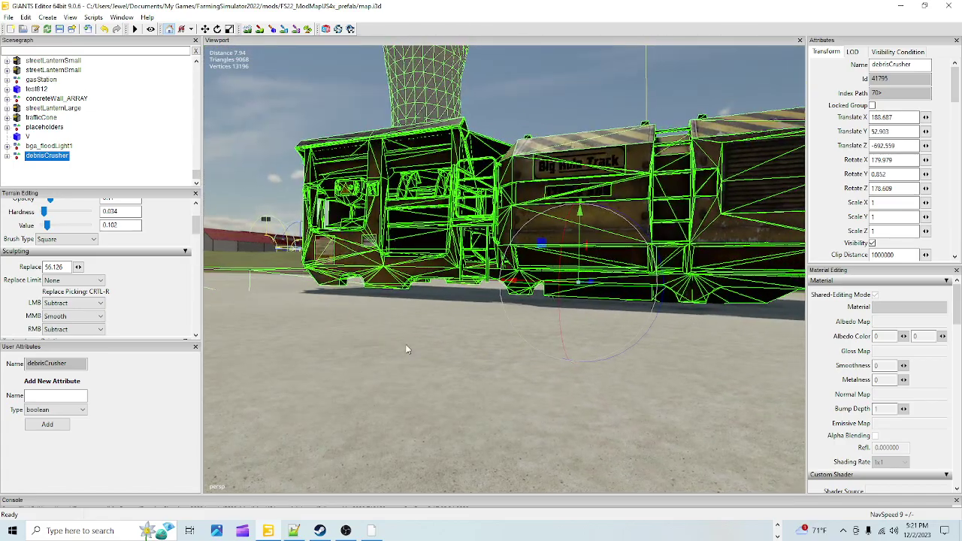
left_click_drag(577, 241, 575, 250)
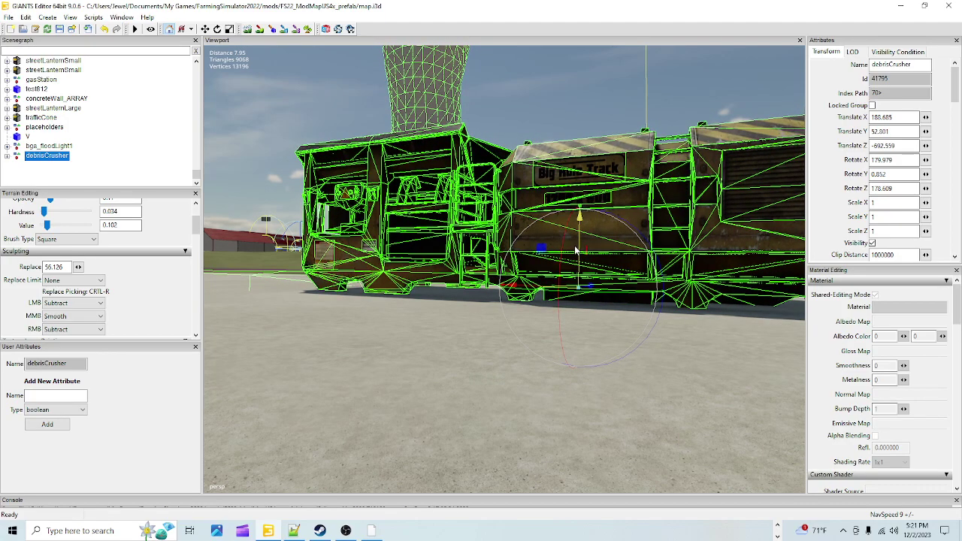
left_click_drag(514, 400, 480, 421, "alt")
scroll(579, 400, "up", 3)
scroll(451, 423, "down", 3)
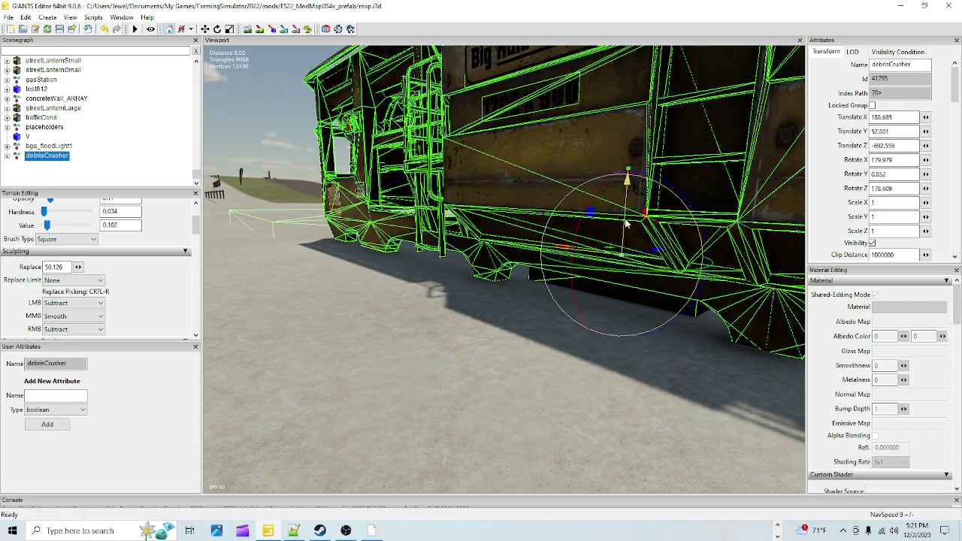
- Readjust the debris crusher's lengthwise tilt to a Z rotation of about 178.943
middle_click_drag(570, 328, 541, 353)
scroll(518, 334, "down", 6)
left_click_drag(490, 343, 462, 400, "alt")
scroll(451, 405, "up", 5)
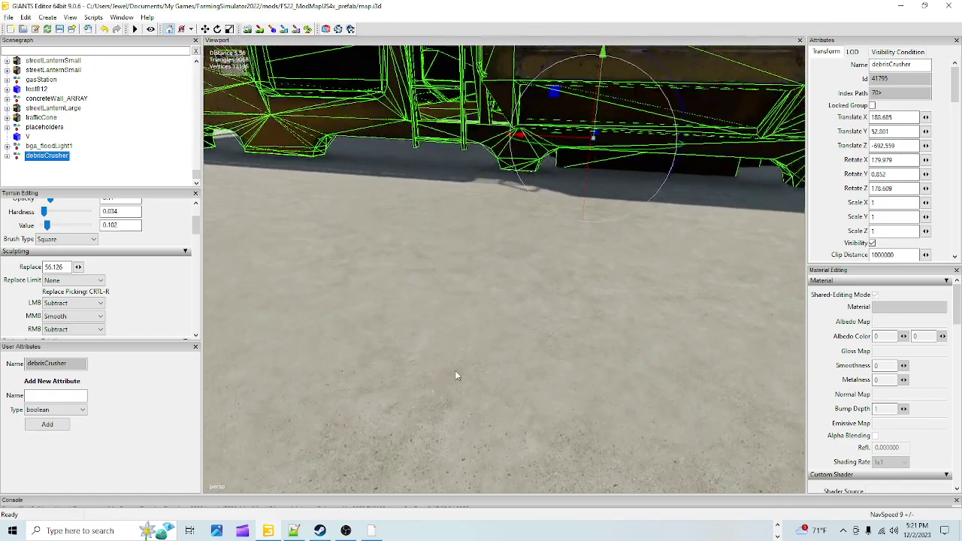
scroll(503, 339, "down", 2)
left_click_drag(500, 336, 465, 319, "alt")
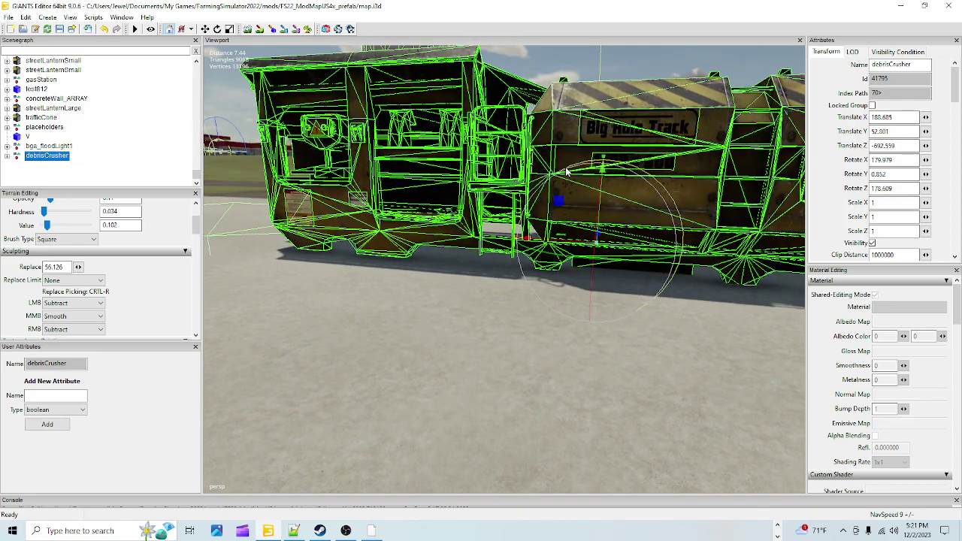
left_click_drag(568, 173, 568, 173)
- Slide the debris crusher lengthwise toward the fence to an X position of about 190.757
middle_click_drag(569, 183, 613, 276)
left_click_drag(595, 269, 547, 346, "alt")
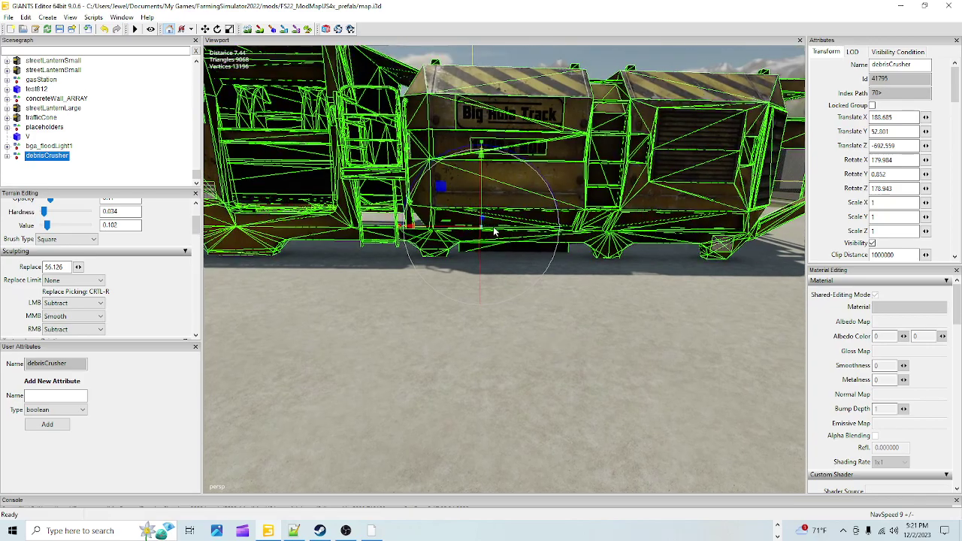
left_click_drag(469, 230, 481, 232)
scroll(577, 351, "down", 5)
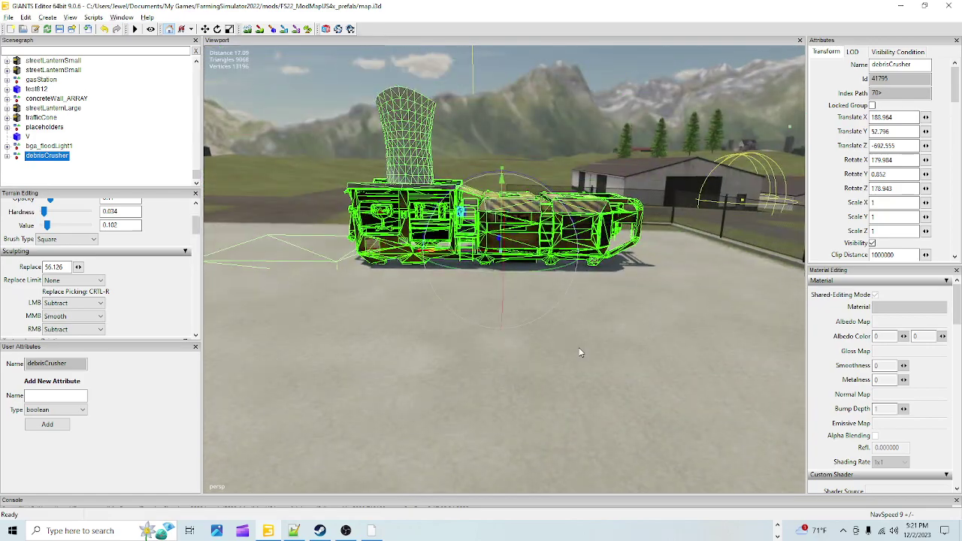
middle_click_drag(568, 367, 589, 362)
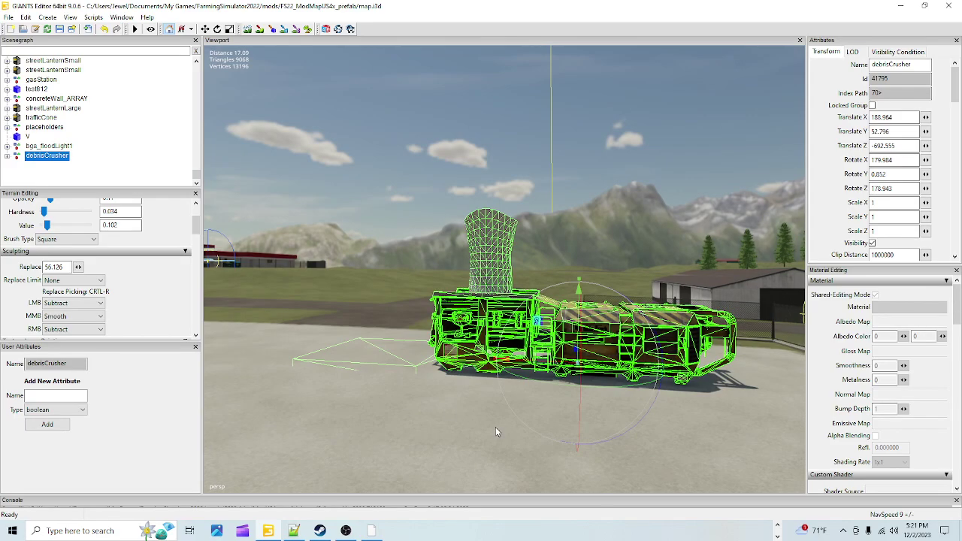
middle_click_drag(475, 429, 519, 445)
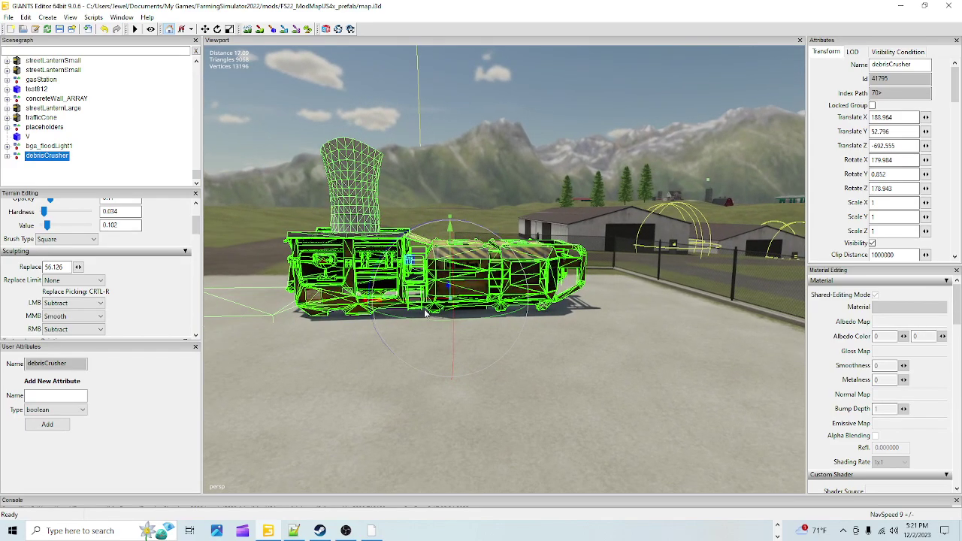
left_click_drag(404, 302, 449, 311)
- Examine the fence-facing side of the debris crusher and how its feet meet the concrete
left_click_drag(511, 418, 587, 395, "alt")
scroll(537, 402, "up", 2)
scroll(536, 404, "up", 2)
scroll(531, 388, "up", 2)
left_click_drag(523, 388, 474, 337, "alt")
scroll(451, 334, "up", 3)
scroll(451, 334, "down", 3)
scroll(468, 394, "down", 2)
scroll(474, 337, "up", 2)
middle_click_drag(474, 336, 555, 296)
left_click_drag(467, 327, 363, 325, "alt")
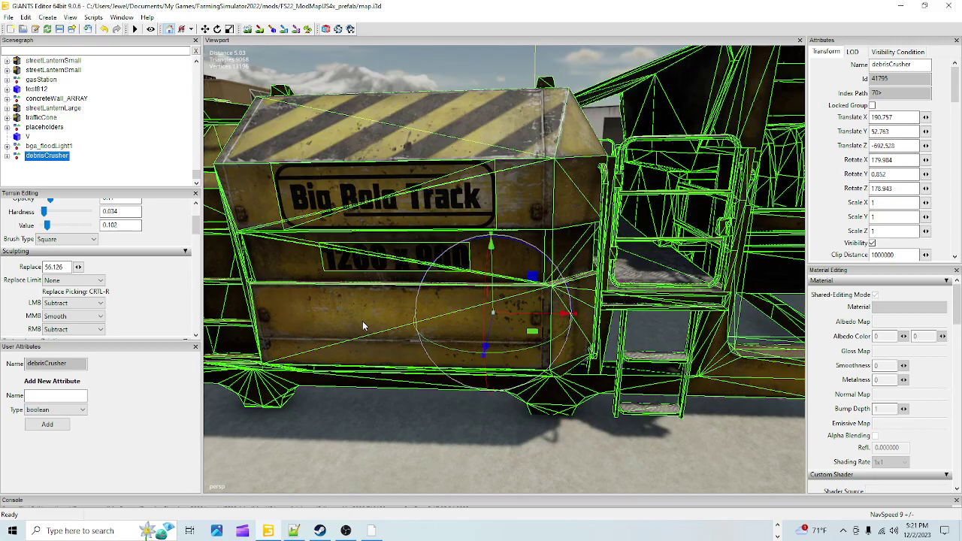
right_click_drag(383, 311, 366, 413, "alt")
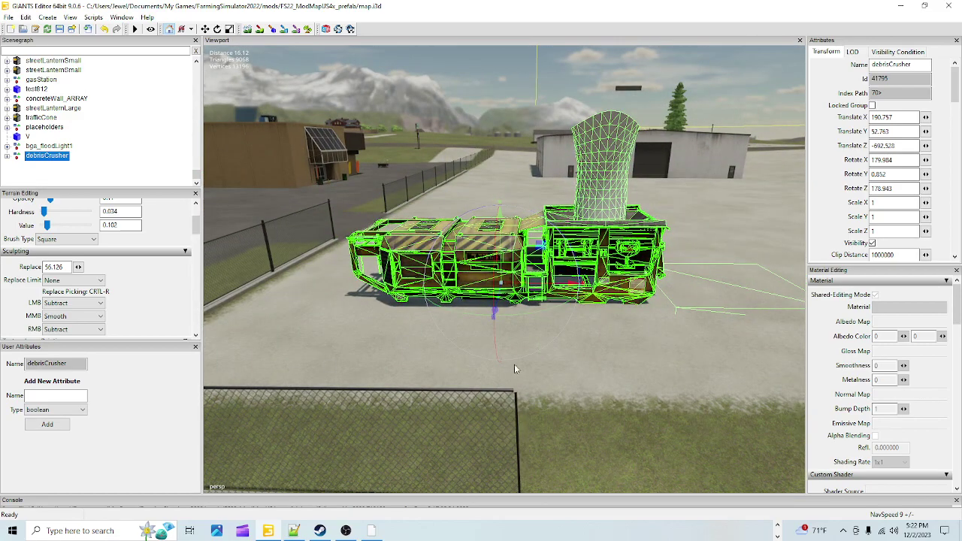
- Examine the debris crusher's hopper end, its trigger area and the clearance to the surrounding fence
middle_click_drag(514, 370, 556, 360, "alt")
right_click_drag(556, 360, 560, 347, "alt")
right_click_drag(540, 428, 549, 338, "alt")
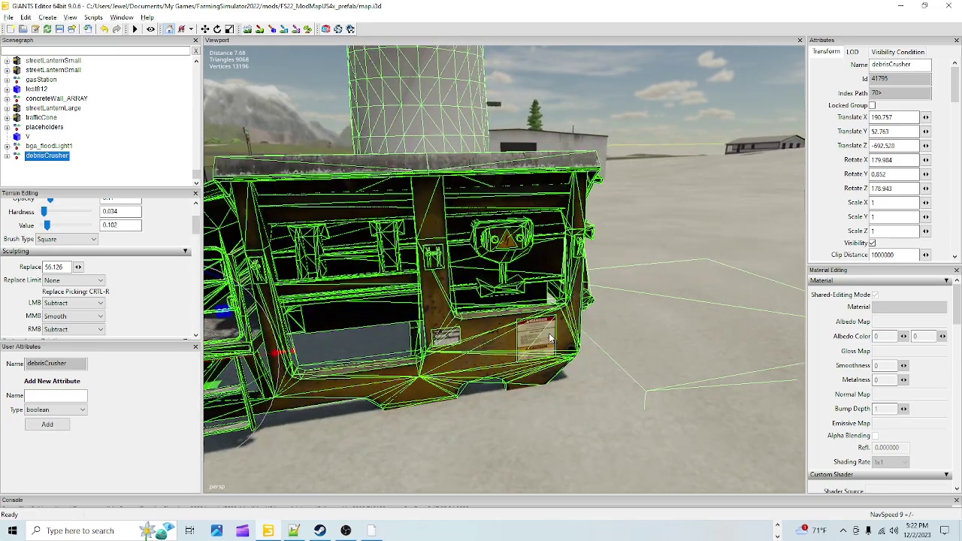
left_click_drag(616, 476, 504, 326, "alt")
right_click_drag(504, 326, 611, 326, "alt")
left_click_drag(552, 331, 342, 352, "alt")
right_click_drag(493, 344, 353, 405, "alt")
middle_click_drag(436, 421, 612, 364, "alt")
scroll(485, 432, "up", 5)
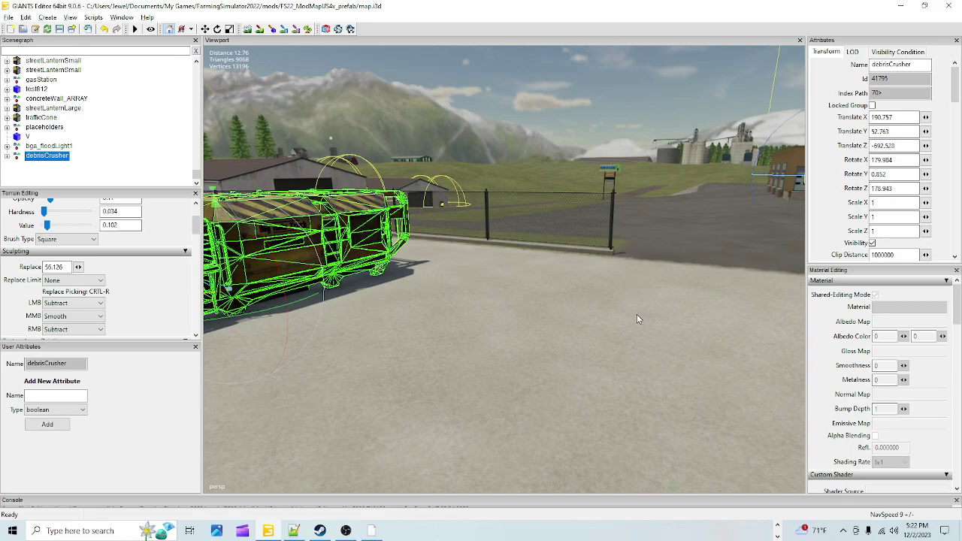
left_click_drag(636, 314, 478, 308, "alt")
middle_click_drag(479, 313, 554, 246)
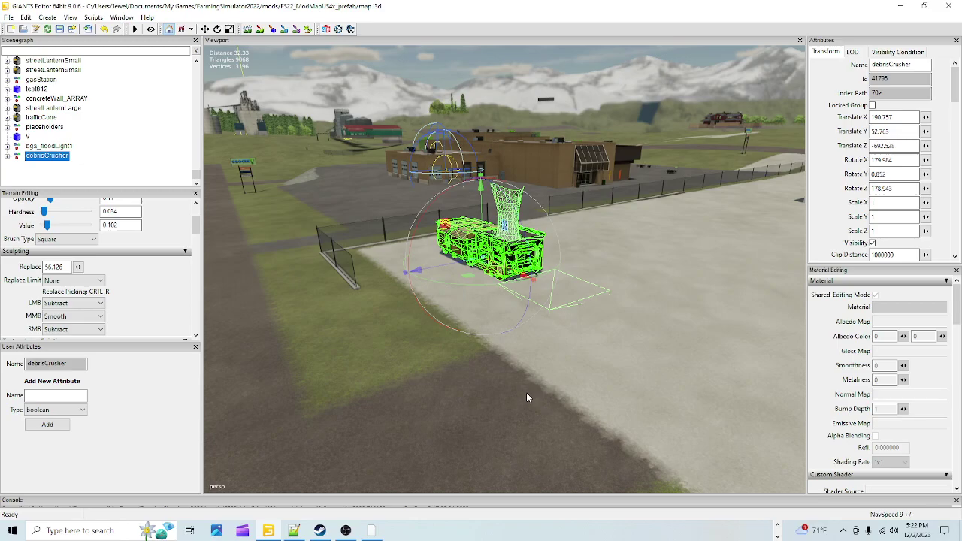
left_click_drag(527, 392, 547, 398, "alt")
right_click_drag(472, 400, 632, 302, "alt")
left_click_drag(632, 303, 614, 302, "alt")
right_click_drag(611, 306, 606, 325, "alt")
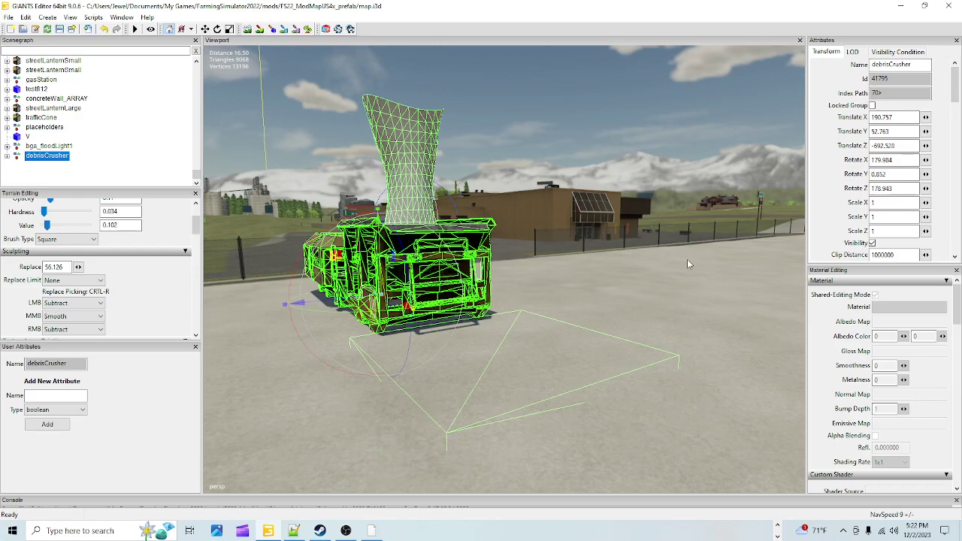
middle_click_drag(547, 333, 418, 369)
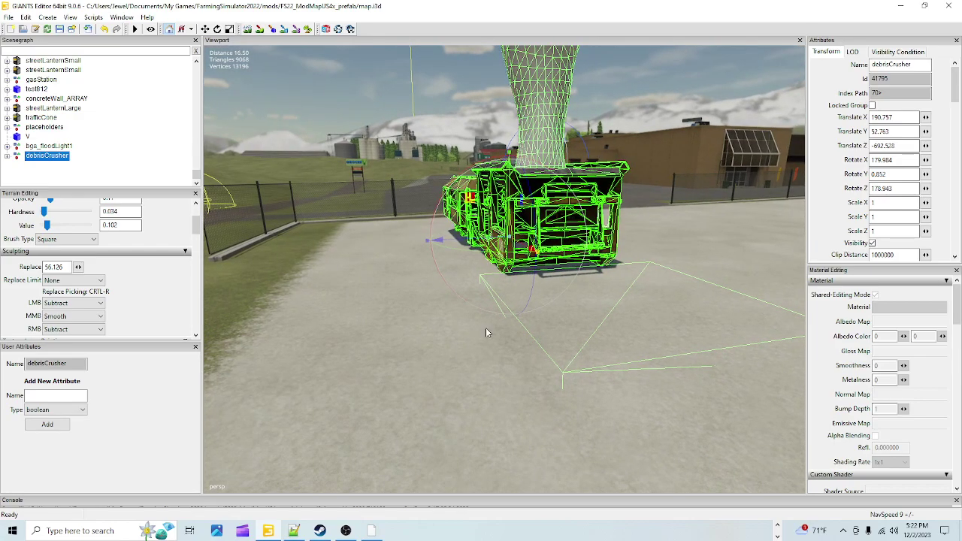
- Refine the debris crusher's tilt to a Z rotation of about 178.576 and its height to a Y position of about 52.758
left_click_drag(490, 325, 439, 330, "alt")
scroll(472, 288, "up", 5)
scroll(512, 239, "up", 1)
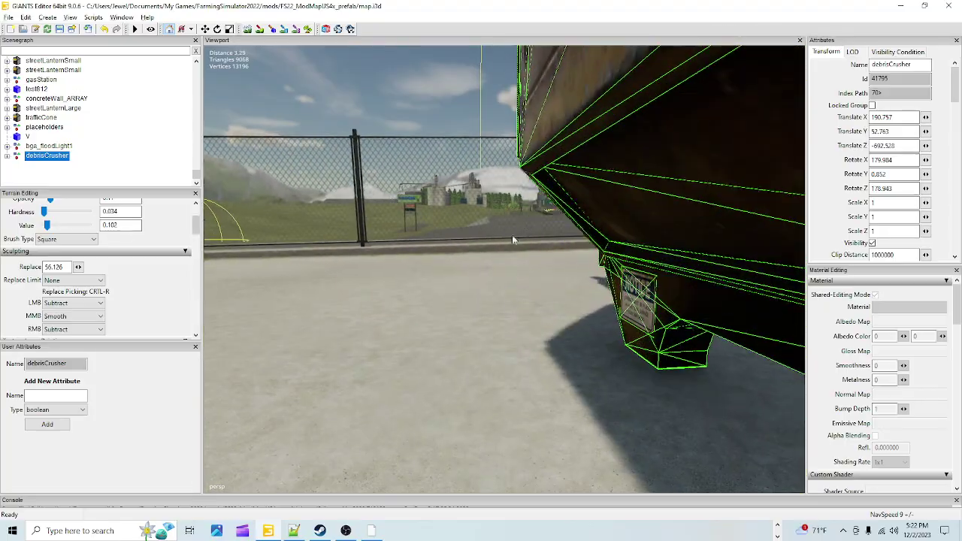
left_click_drag(519, 227, 462, 299, "alt")
scroll(445, 311, "up", 2)
scroll(445, 311, "down", 1)
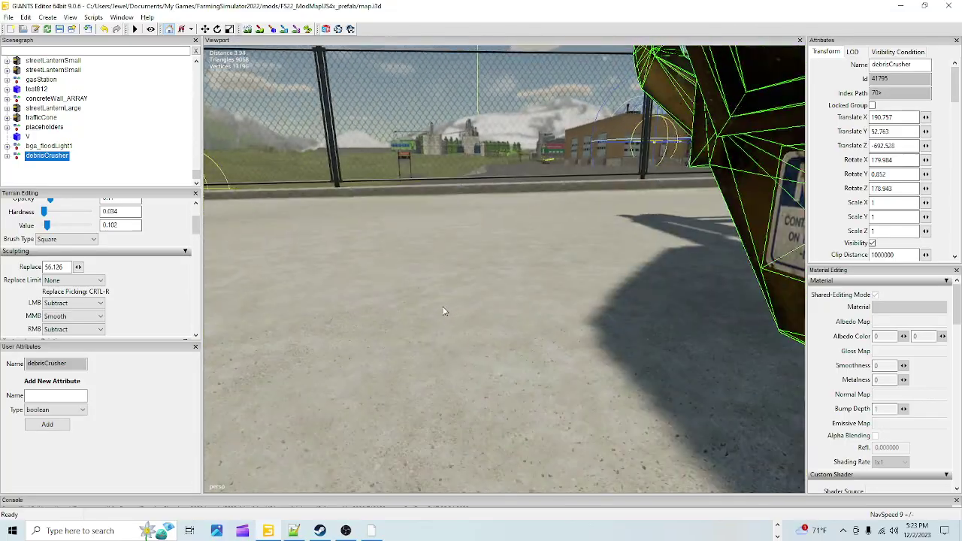
middle_click_drag(443, 311, 602, 329)
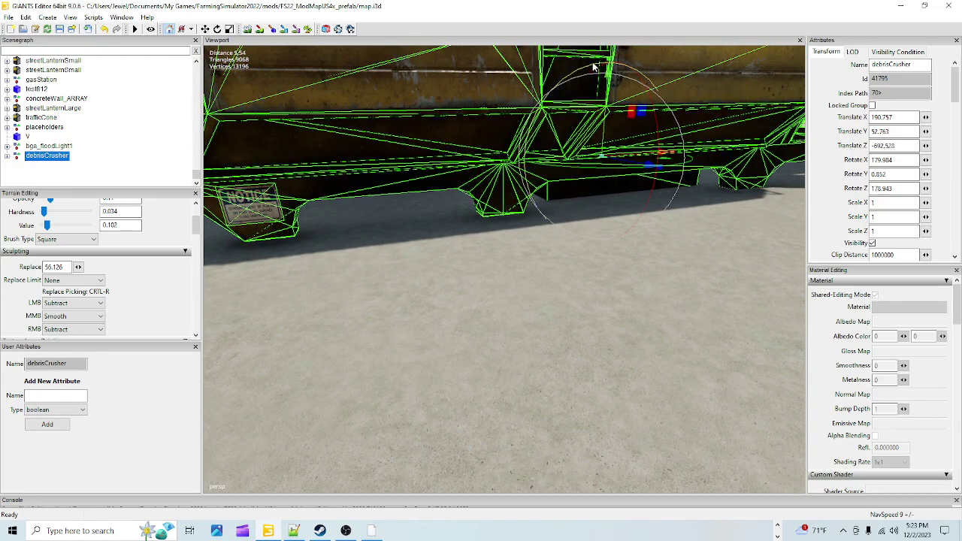
left_click_drag(589, 68, 591, 69)
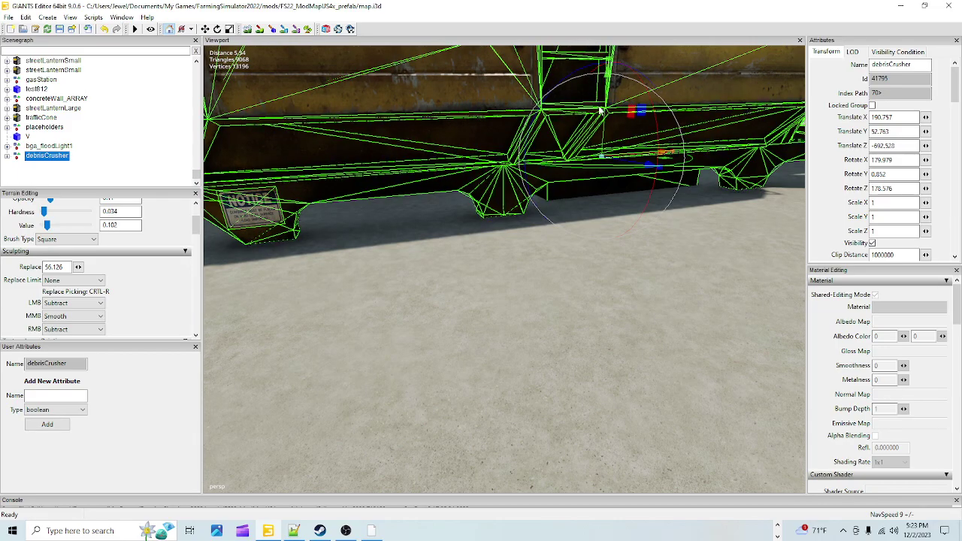
left_click_drag(605, 108, 606, 109)
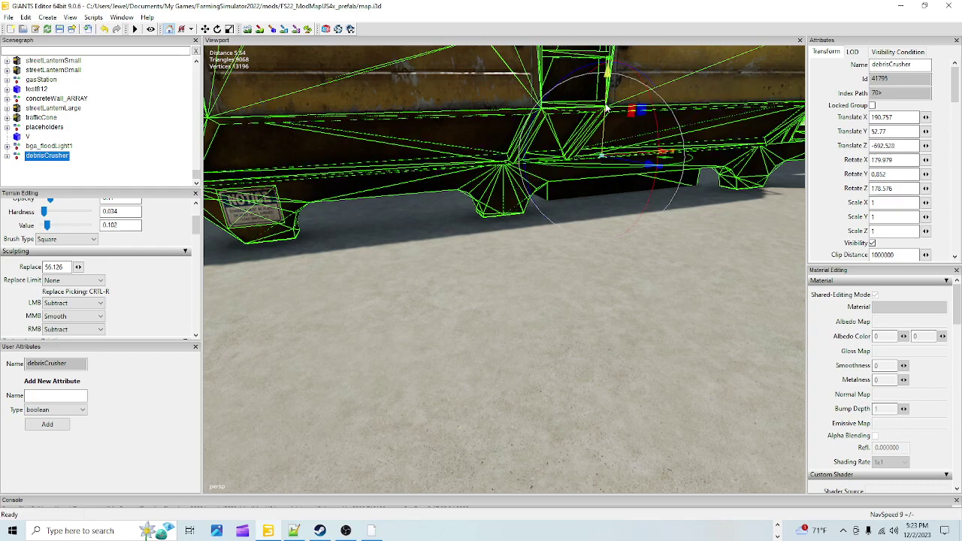
left_click_drag(603, 109, 601, 109)
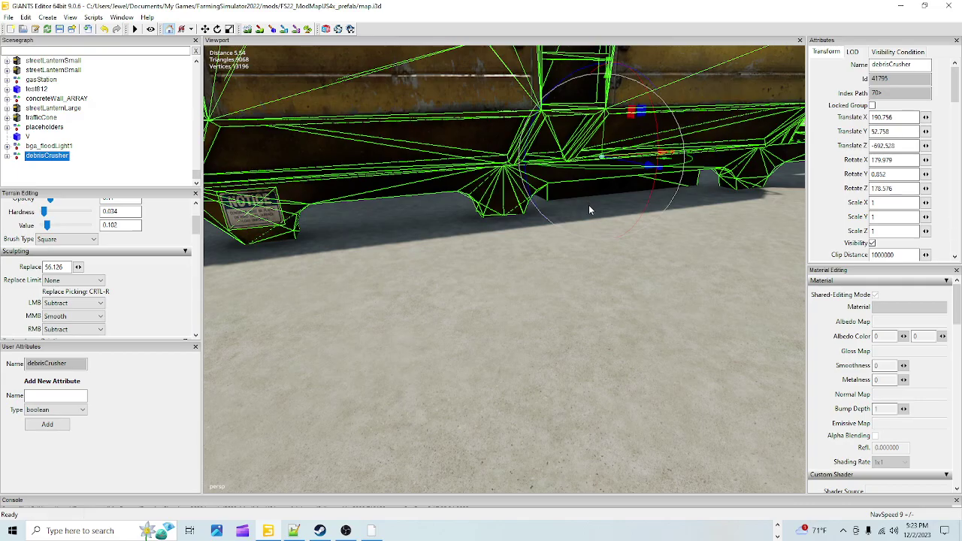
- Retilt the debris crusher to a Z rotation of about 178.964 so its hopper end drops toward the ground
scroll(586, 222, "down", 5)
left_click_drag(552, 278, 525, 244, "alt")
scroll(564, 252, "up", 5)
middle_click_drag(527, 248, 334, 293)
scroll(341, 285, "up", 5)
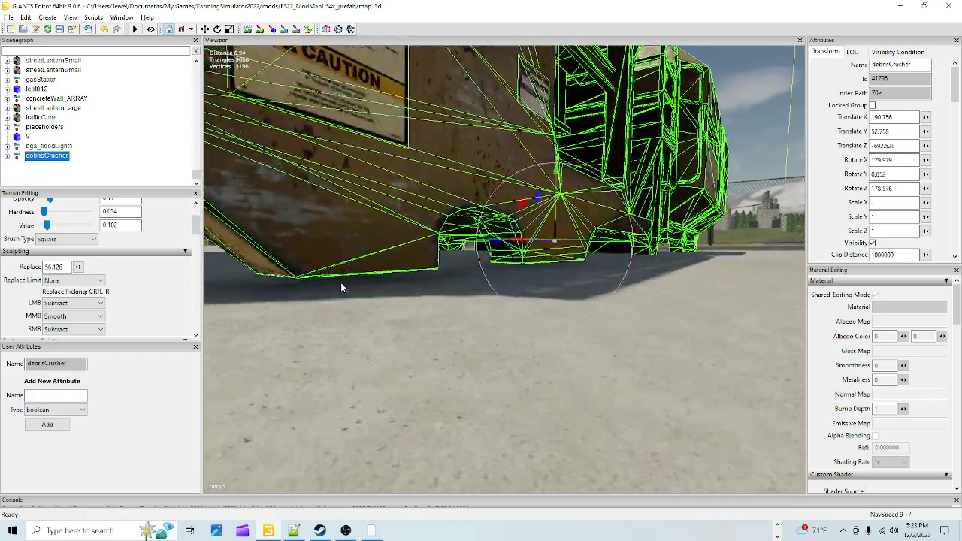
left_click_drag(358, 298, 259, 307, "alt")
middle_click_drag(259, 306, 609, 302)
left_click_drag(610, 302, 612, 300, "alt")
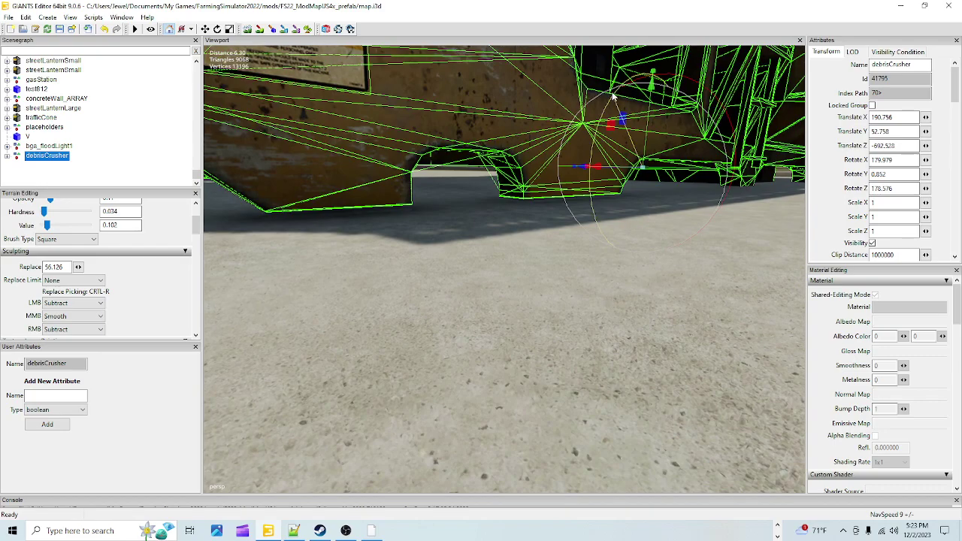
left_click_drag(612, 95, 611, 90)
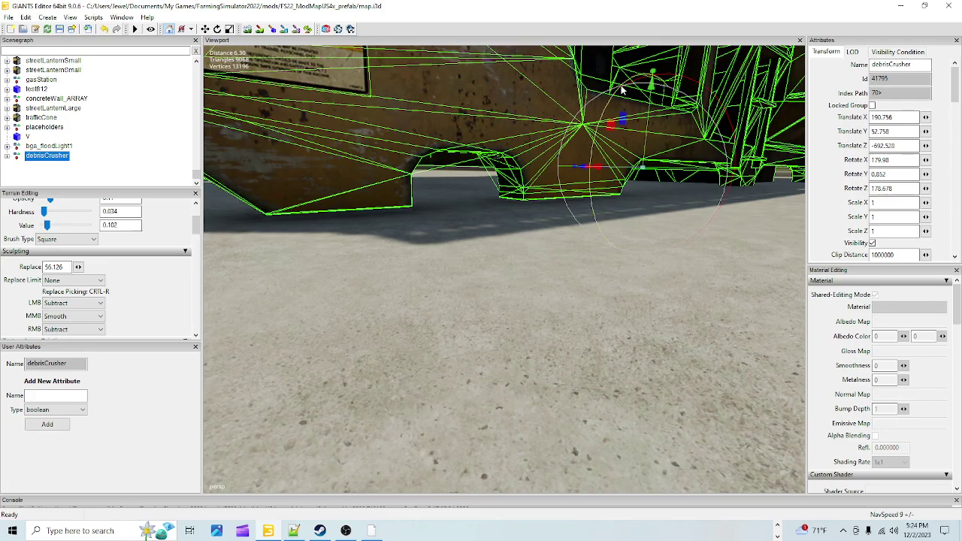
left_click_drag(621, 89, 621, 89)
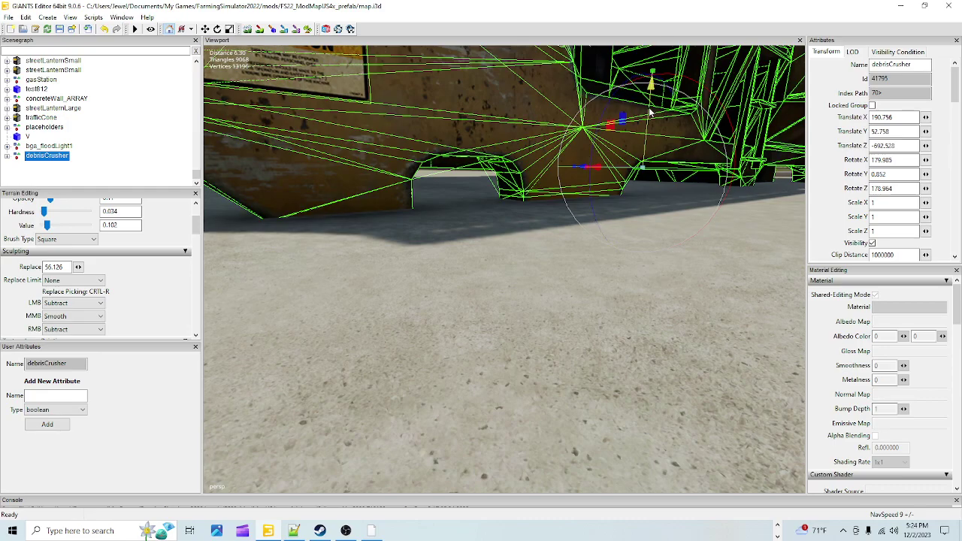
- Raise the debris crusher to a Y position of about 52.764 and check its base from both ends
left_click_drag(650, 114, 636, 110)
left_click_drag(542, 248, 612, 241, "alt")
scroll(516, 250, "up", 1)
mouse_move(517, 244)
left_mouse_down("alt")
mouse_move(514, 227)
mouse_move(510, 242)
left_mouse_up("alt")
scroll(509, 242, "up", 3)
scroll(511, 242, "up", 4)
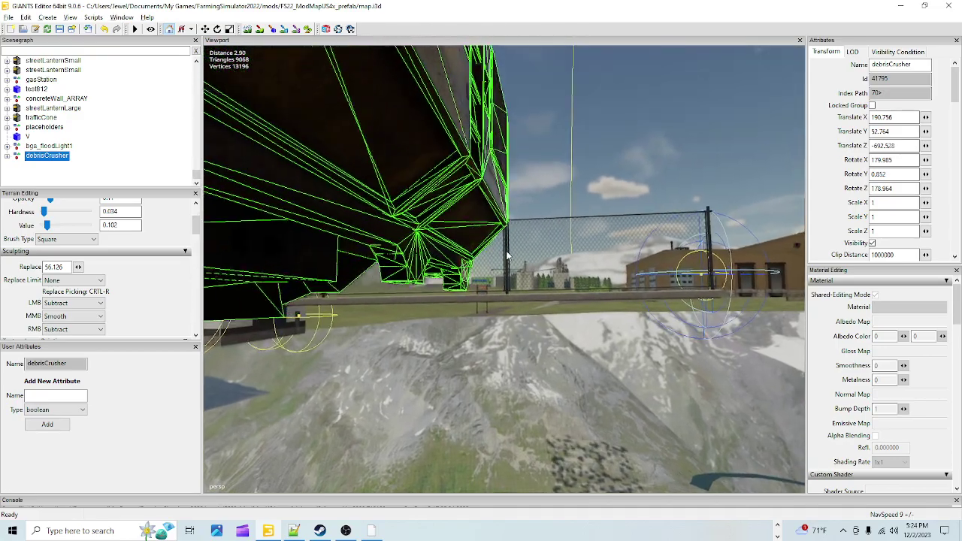
middle_click_drag(511, 246, 459, 315)
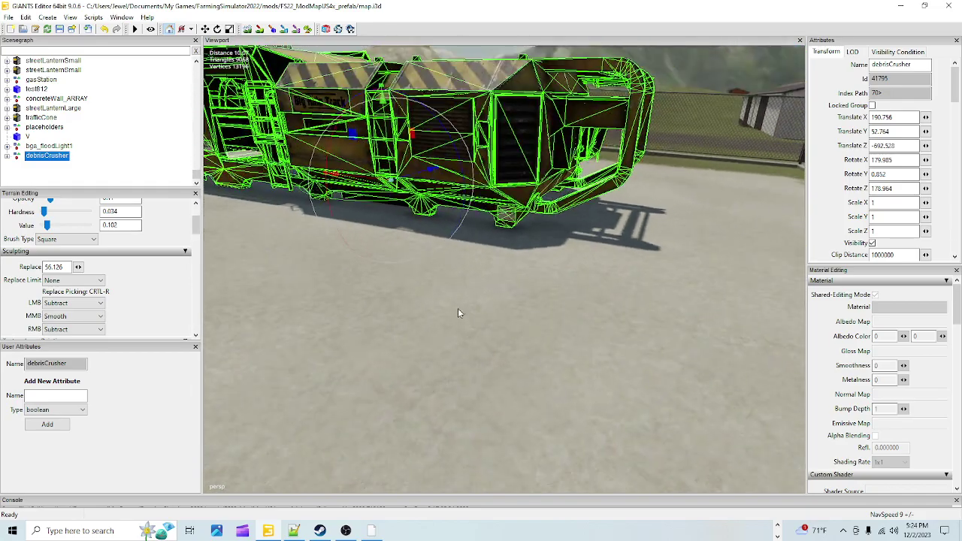
- Set the terrain sculpting LMB action to Add and try the terrain sculpt mode beside the debris crusher
left_click(81, 302)
left_click(71, 317)
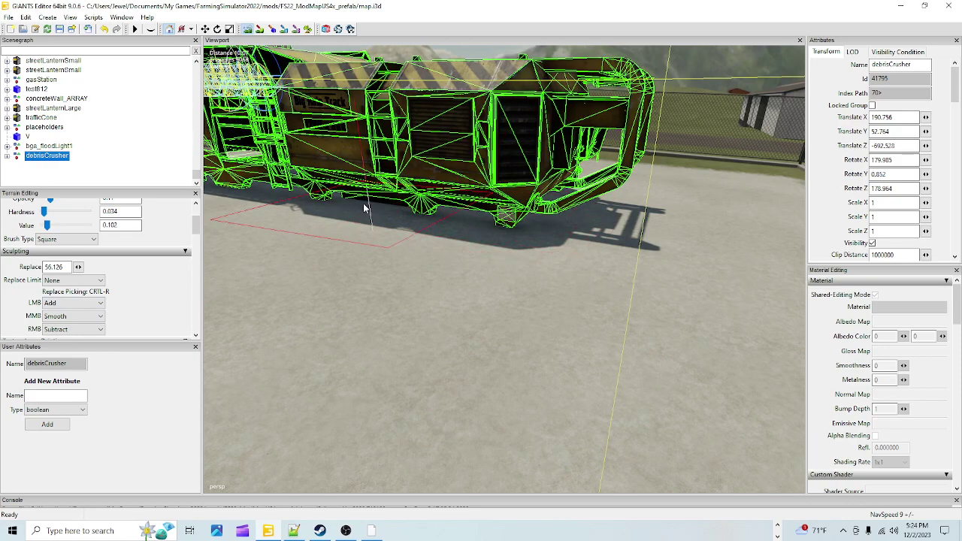
left_click(251, 28)
- Examine the gaps between the debris crusher's feet and the concrete along its underside
mouse_move(498, 326)
left_mouse_down("alt")
mouse_move(505, 309)
mouse_move(494, 301)
mouse_move(562, 251)
mouse_move(347, 328)
mouse_move(429, 345)
left_mouse_up("alt")
scroll(523, 298, "up", 2)
scroll(523, 297, "down", 1)
scroll(509, 304, "up", 2)
scroll(429, 346, "down", 2)
scroll(429, 346, "up", 5)
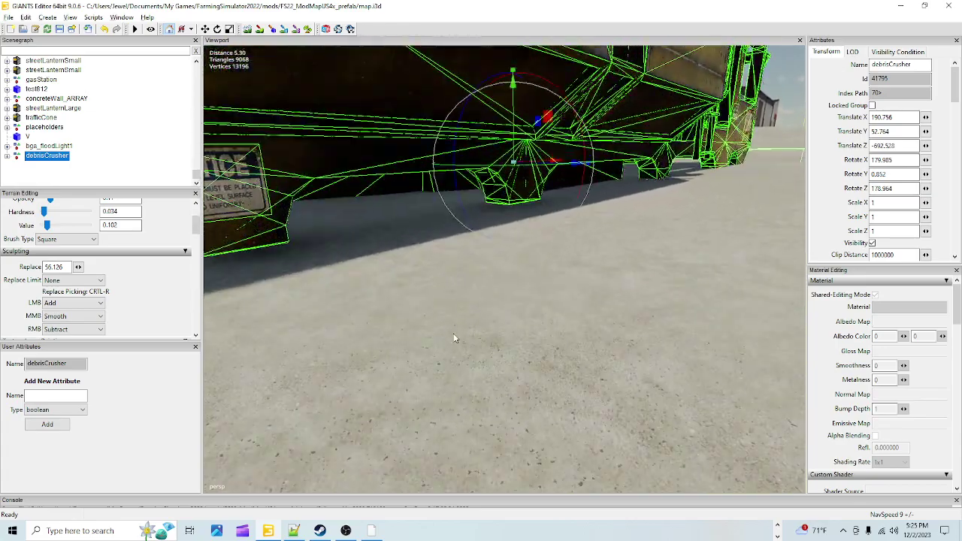
scroll(453, 350, "down", 2)
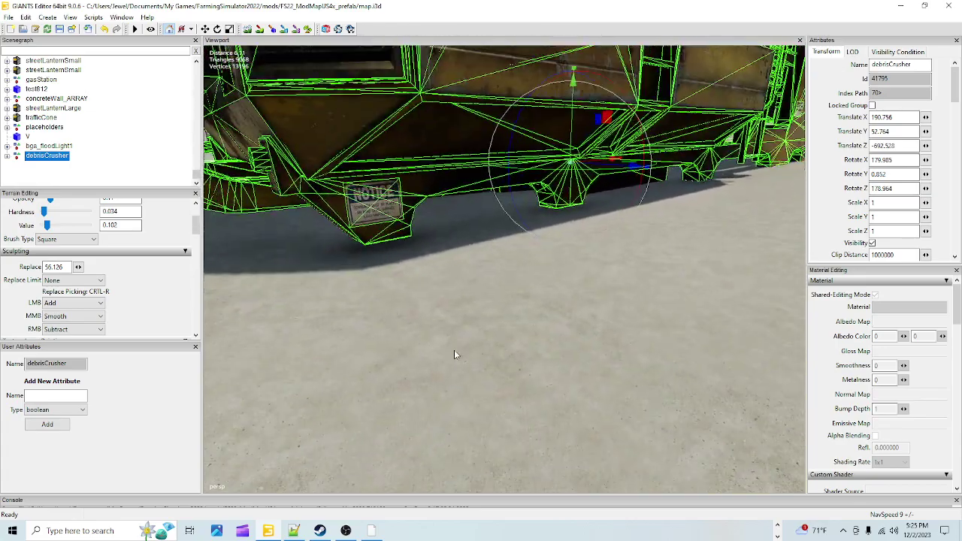
- Sculpt the terrain upward beneath the debris crusher's corner foot with the notice plate
left_click(248, 30)
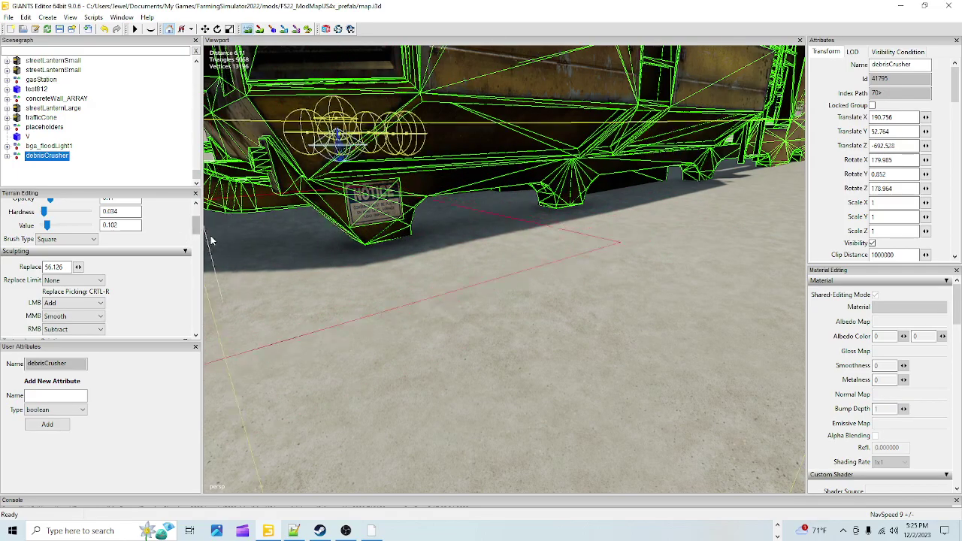
left_click(249, 30)
left_click_drag(586, 177, 373, 131, "alt")
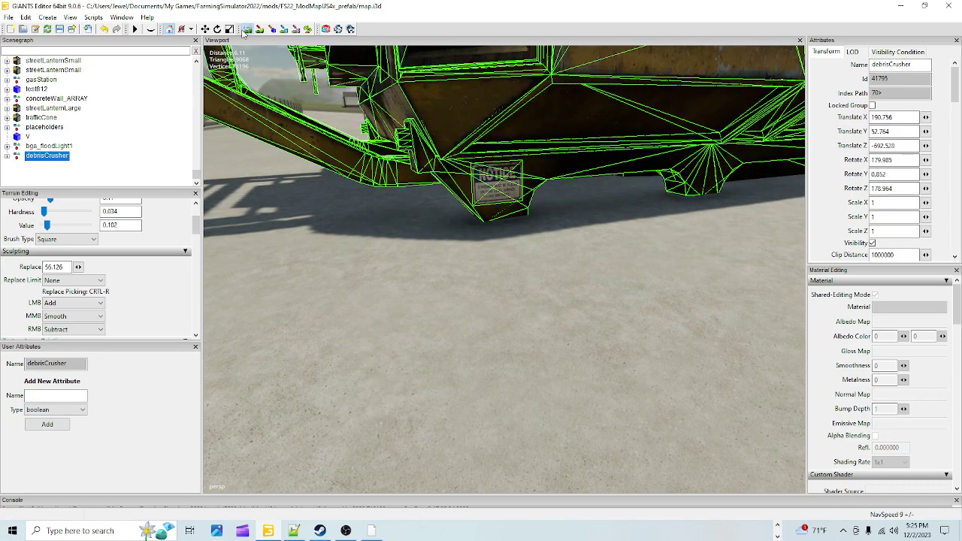
left_click_drag(414, 252, 538, 284, "alt")
- Move the debris crusher lengthwise toward the fence corner, to an X position of about 192.628
right_click_drag(539, 289, 549, 390)
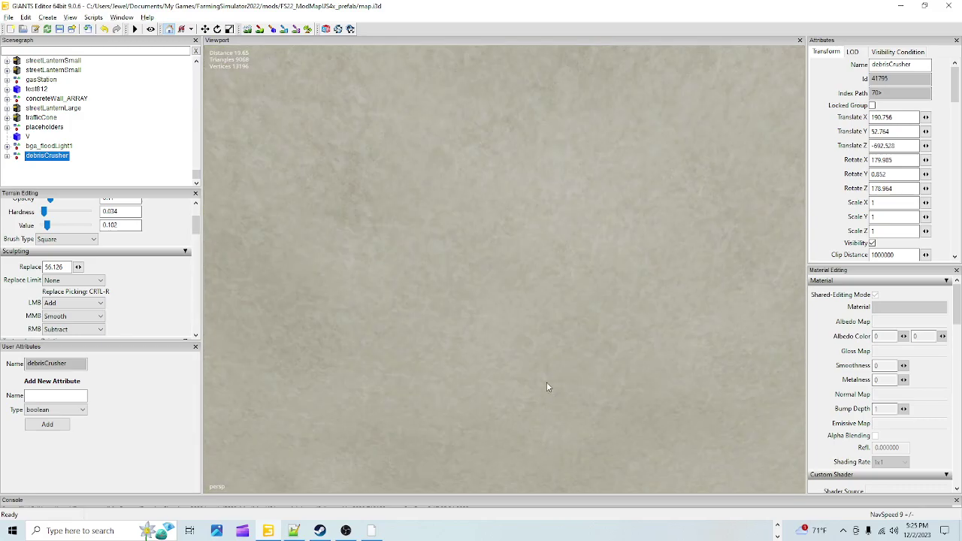
right_click_drag(544, 313, 496, 266)
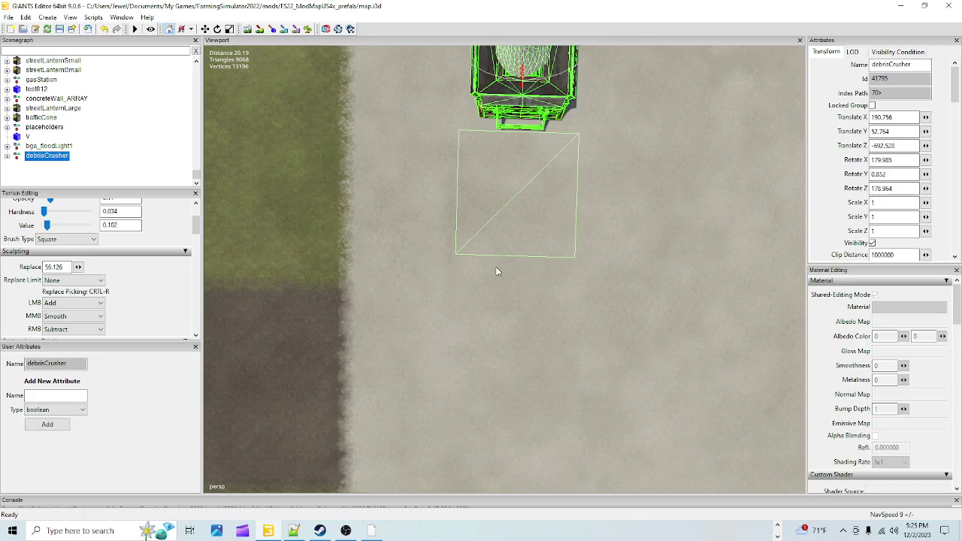
left_click_drag(562, 375, 546, 304, "alt")
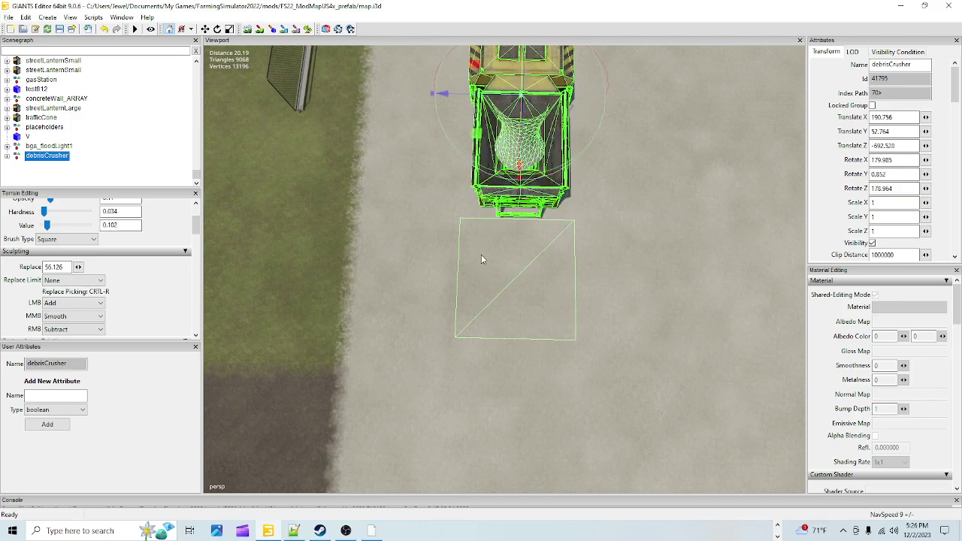
left_click_drag(483, 266, 461, 284, "alt")
scroll(464, 283, "down", 3)
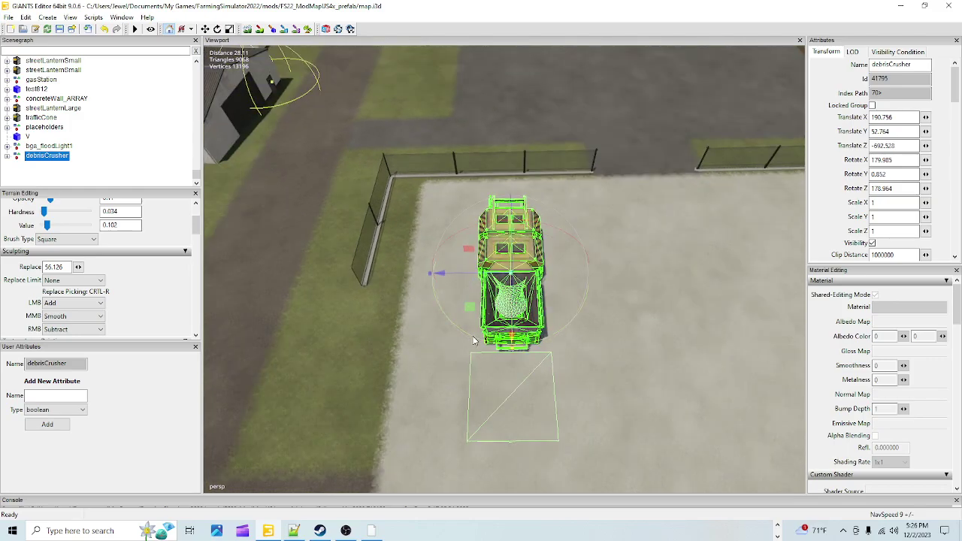
right_click_drag(473, 339, 498, 369)
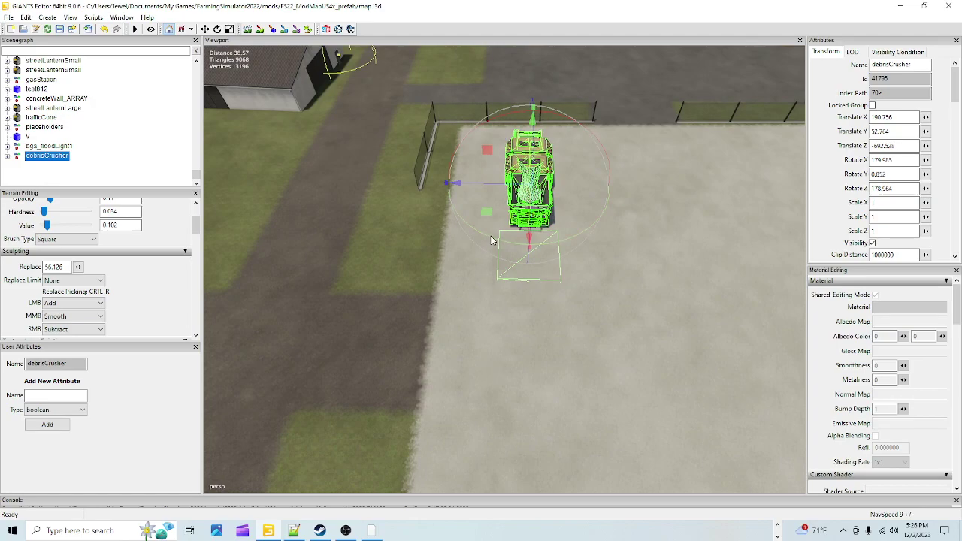
left_click_drag(435, 336, 402, 339, "alt")
right_click_drag(402, 339, 511, 225, "alt")
left_click_drag(443, 340, 474, 328, "alt")
right_click_drag(406, 274, 350, 434, "alt")
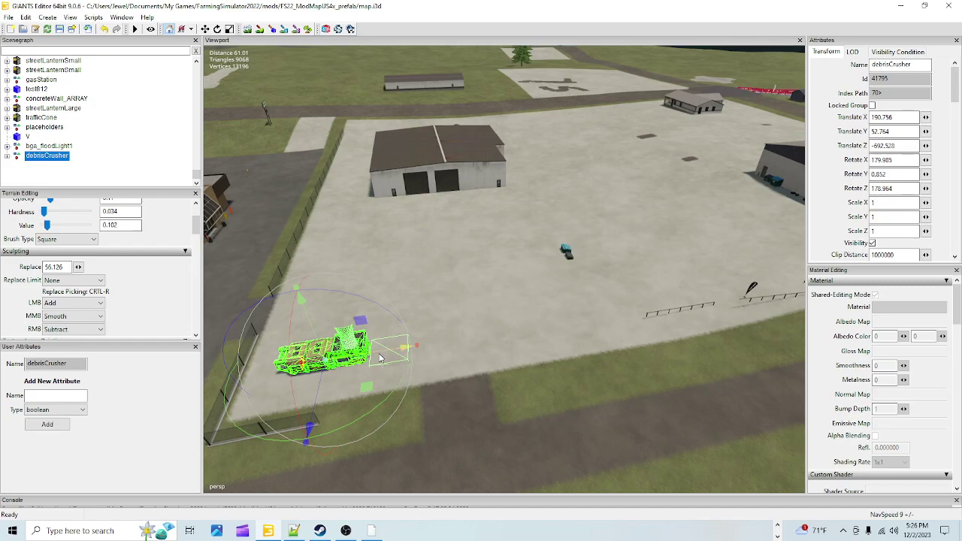
left_click_drag(379, 358, 367, 363)
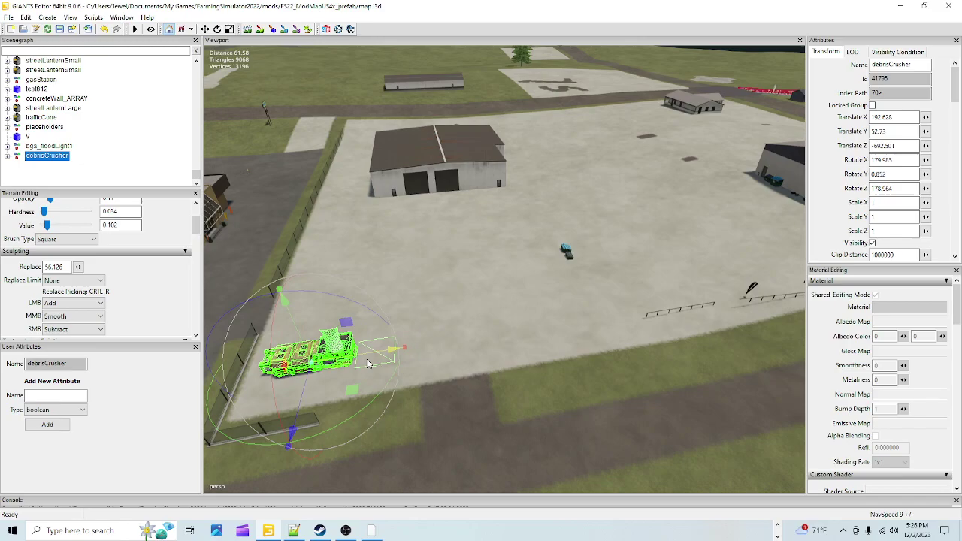
left_click_drag(500, 387, 443, 418, "alt")
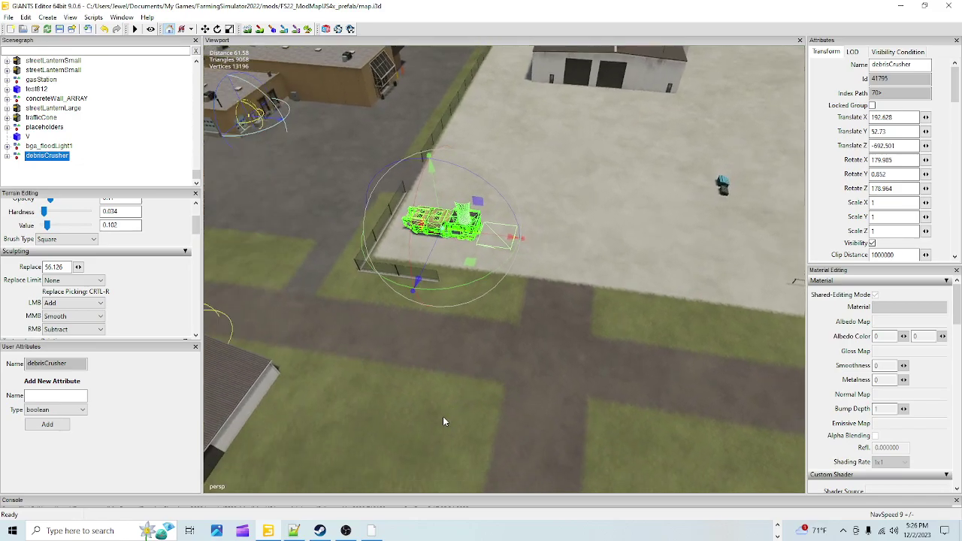
- Sculpt the ground upward beneath the debris crusher's corner foot at the end nearest the fence
scroll(581, 173, "up", 5)
left_click_drag(582, 173, 461, 291, "alt")
scroll(514, 254, "up", 2)
scroll(461, 292, "up", 3)
left_click_drag(439, 335, 409, 350, "alt")
scroll(418, 306, "up", 3)
scroll(453, 378, "down", 5)
scroll(409, 351, "up", 3)
left_click_drag(597, 309, 513, 360, "alt")
scroll(509, 393, "up", 2)
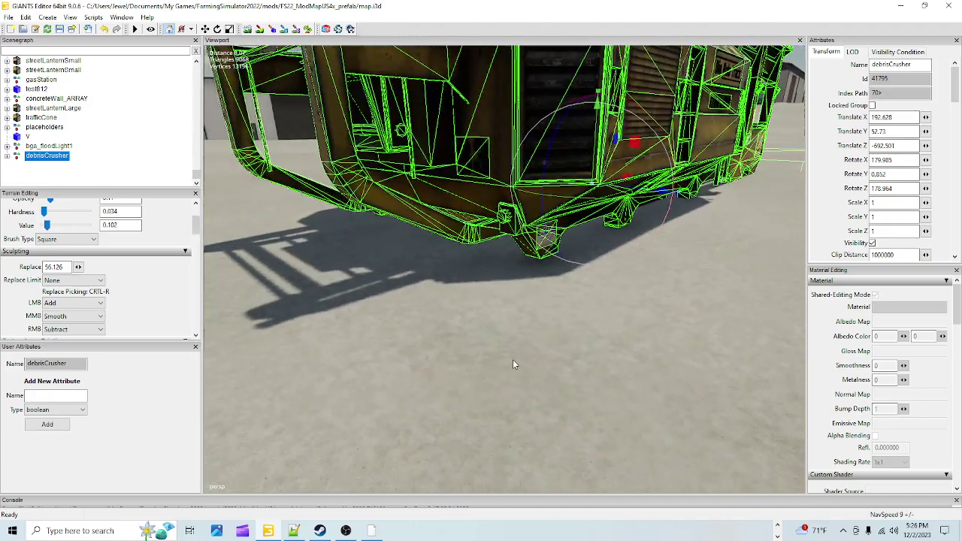
left_click(247, 30)
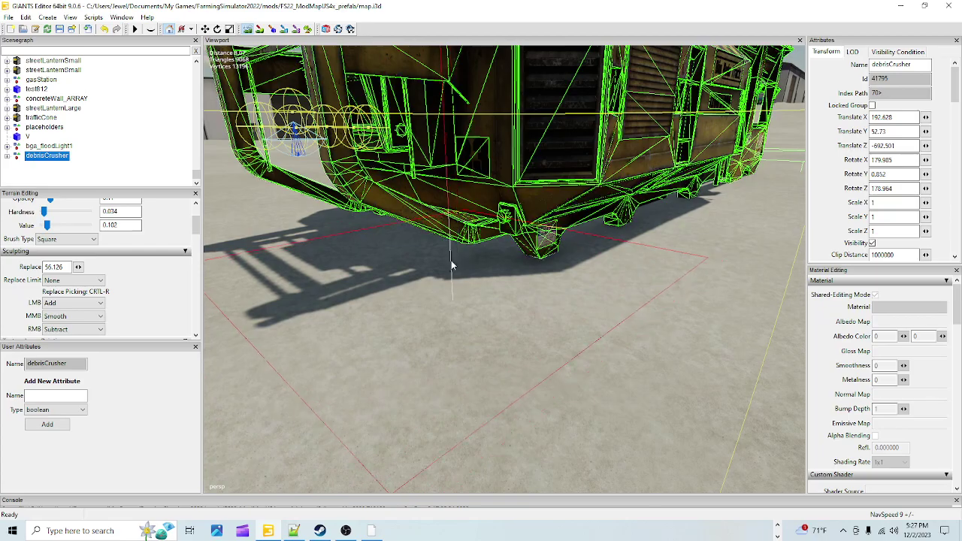
left_click_drag(464, 309, 491, 288, "alt")
left_click(252, 28)
left_click(252, 29)
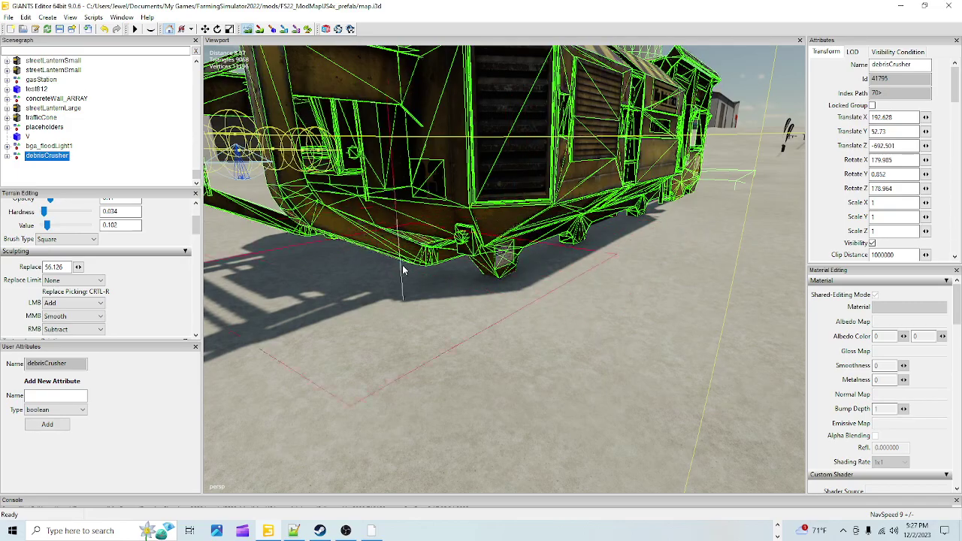
left_click(248, 29)
- Sculpt the ground upward between the debris crusher's feet along its opposite long side
left_click_drag(505, 329, 423, 333, "alt")
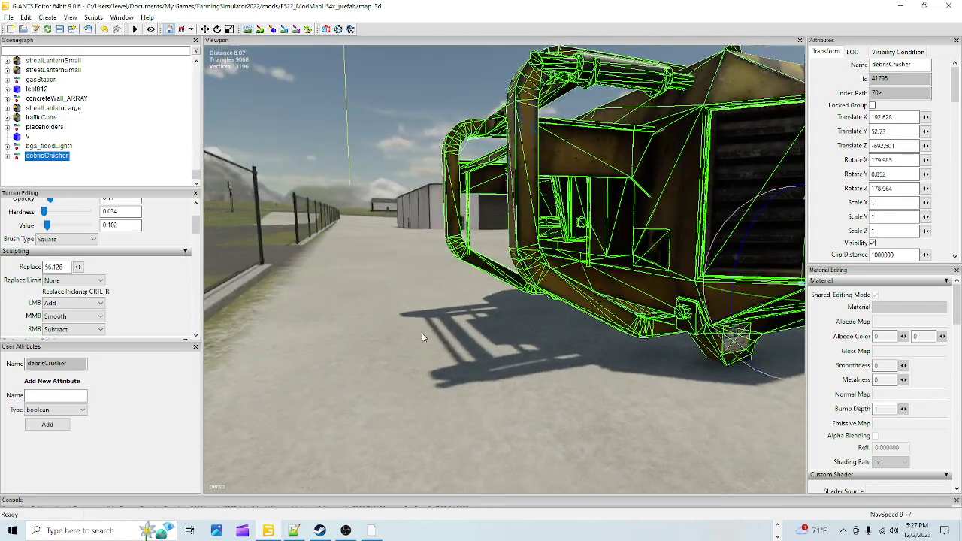
scroll(500, 279, "up", 3)
middle_click_drag(501, 279, 737, 337)
middle_click_drag(621, 337, 591, 347)
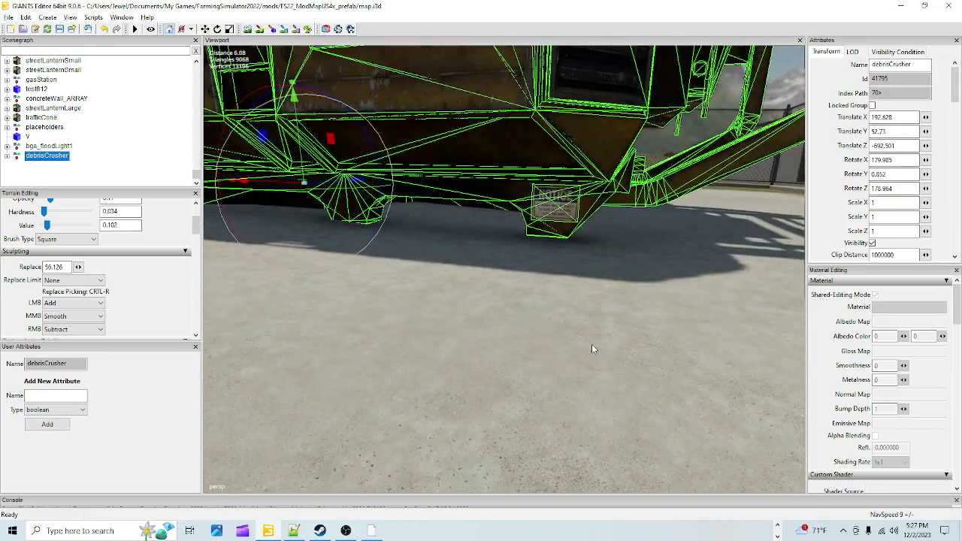
left_click(248, 30)
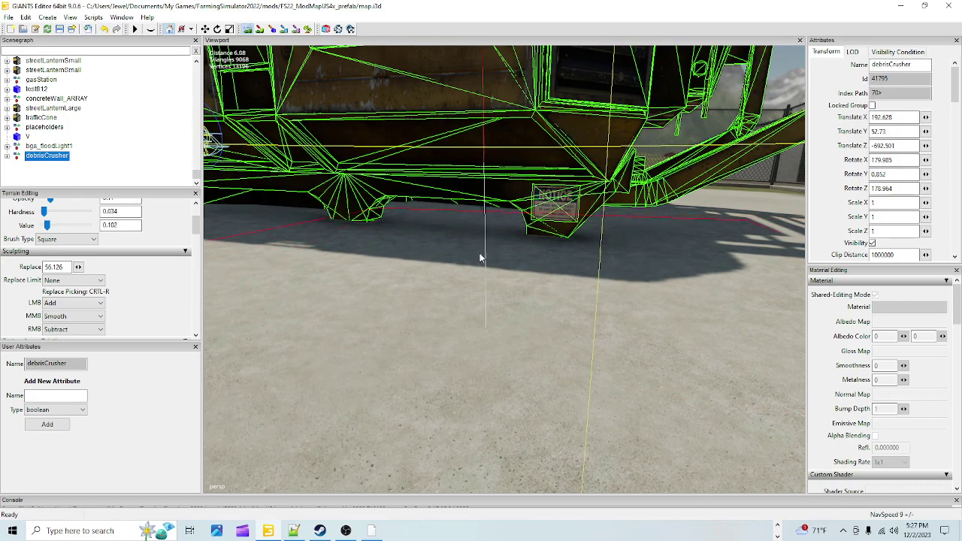
left_click(250, 32)
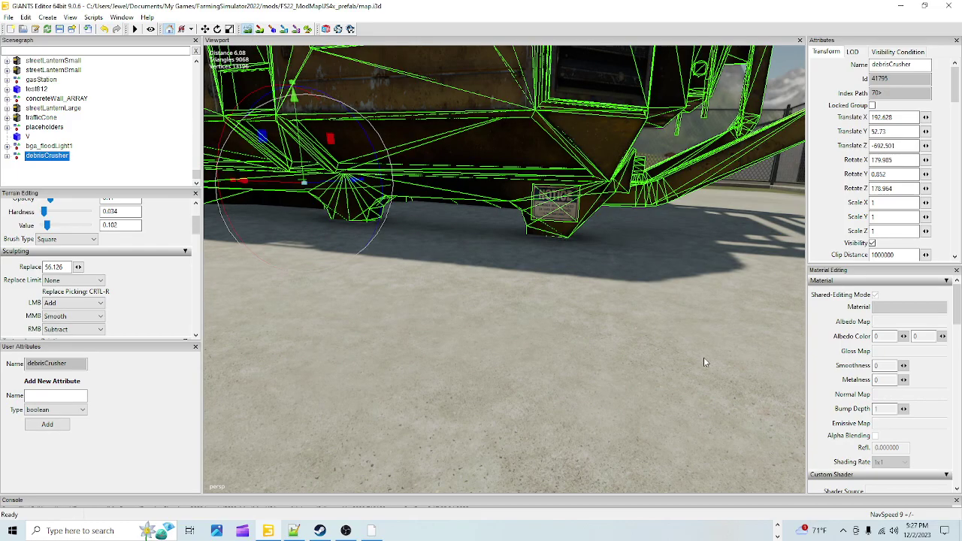
- Check the contact between the debris crusher's feet and the concrete, and save the map
left_click_drag(704, 357, 616, 338, "alt")
middle_click_drag(680, 355, 600, 351, "alt")
scroll(610, 346, "up", 3)
left_click_drag(612, 345, 495, 341, "alt")
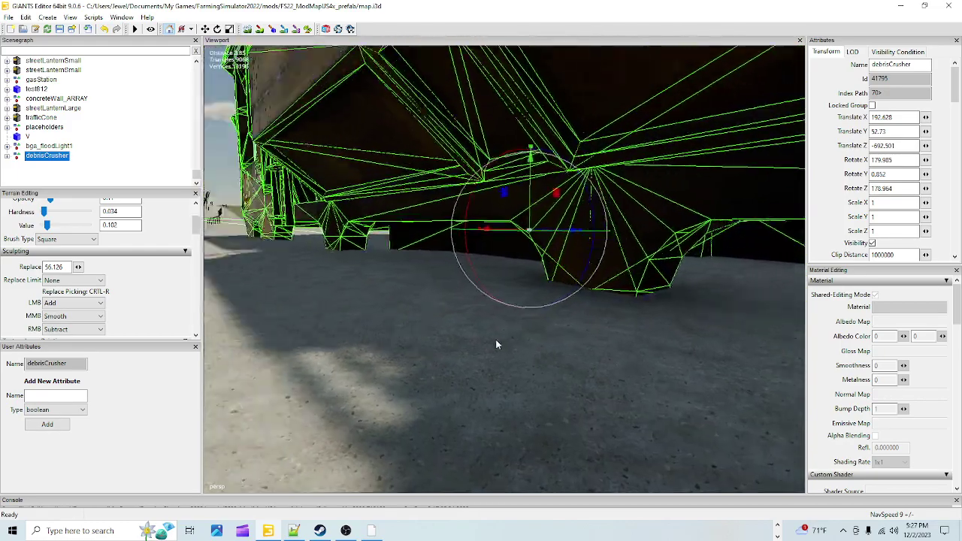
right_click_drag(495, 344, 635, 353)
left_click_drag(635, 348, 795, 375, "alt")
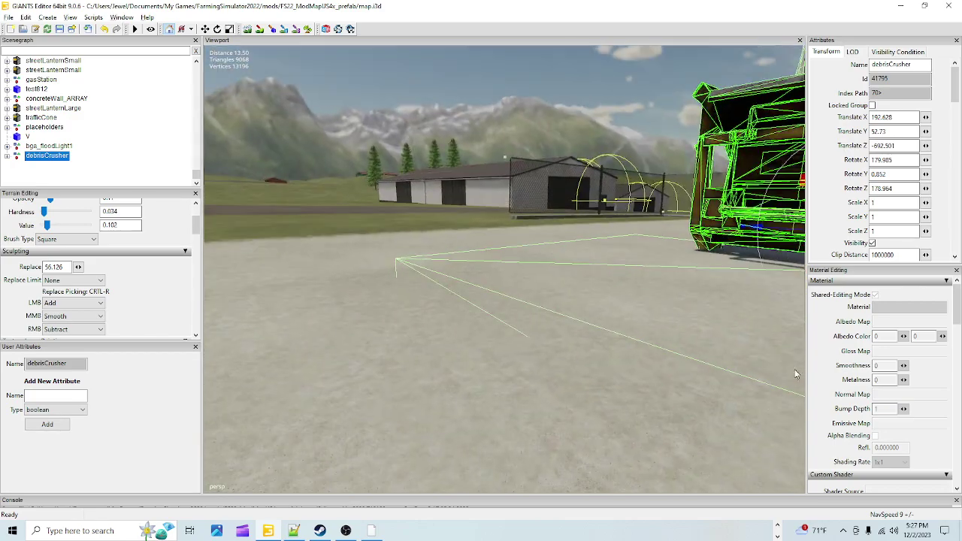
right_click_drag(795, 375, 550, 418, "alt")
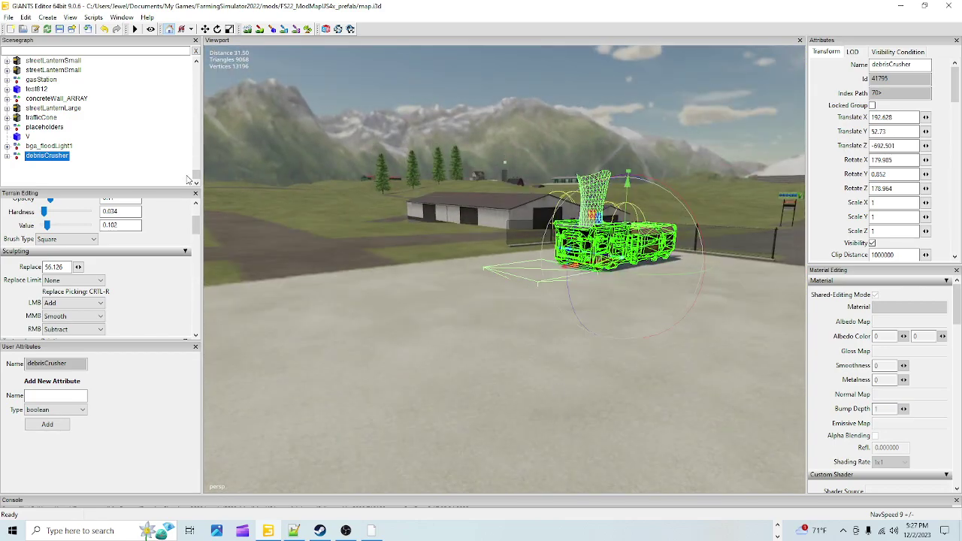
key("ctrl+s")
- Hide the effects group inside the debris crusher's LOD0 node by switching off its visibility
right_click_drag(428, 333, 564, 278, "alt")
left_click_drag(564, 277, 632, 226, "alt")
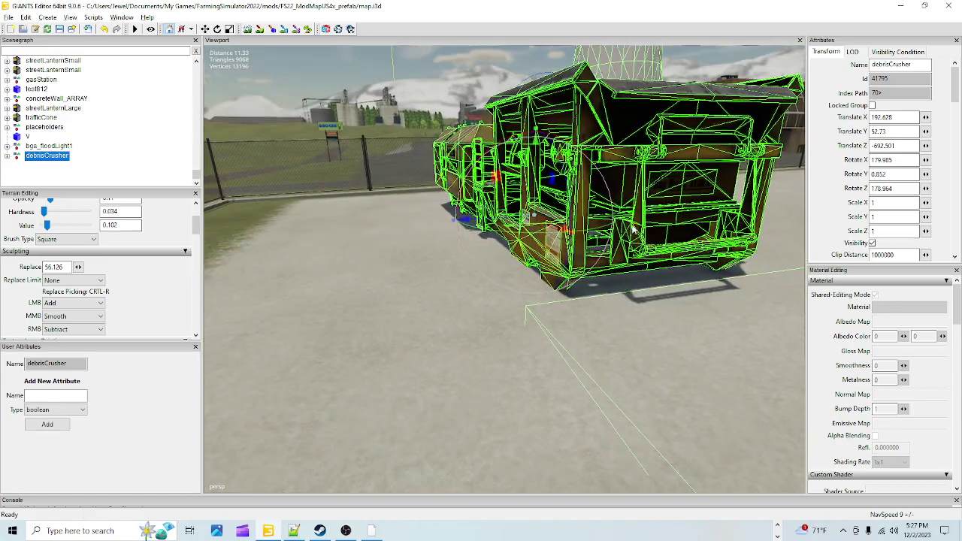
middle_click_drag(632, 229, 592, 289)
middle_click_drag(524, 366, 540, 364)
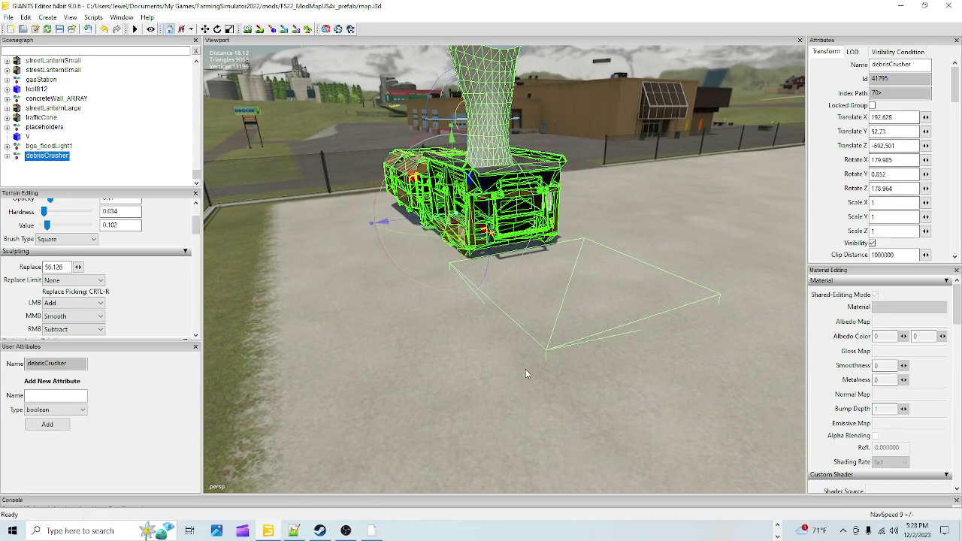
mouse_move(541, 366)
middle_mouse_down()
mouse_move(674, 368)
mouse_move(556, 366)
middle_mouse_up()
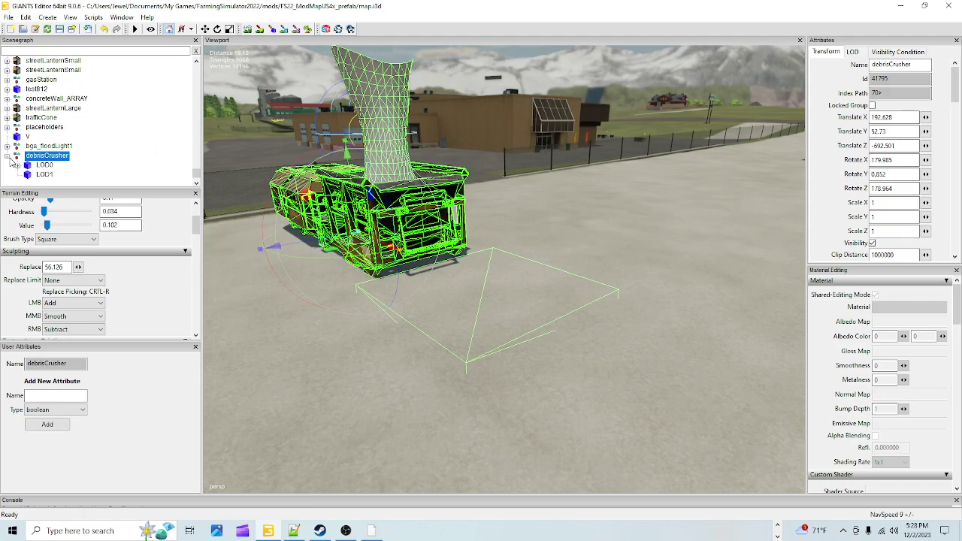
scroll(73, 139, "down", 3)
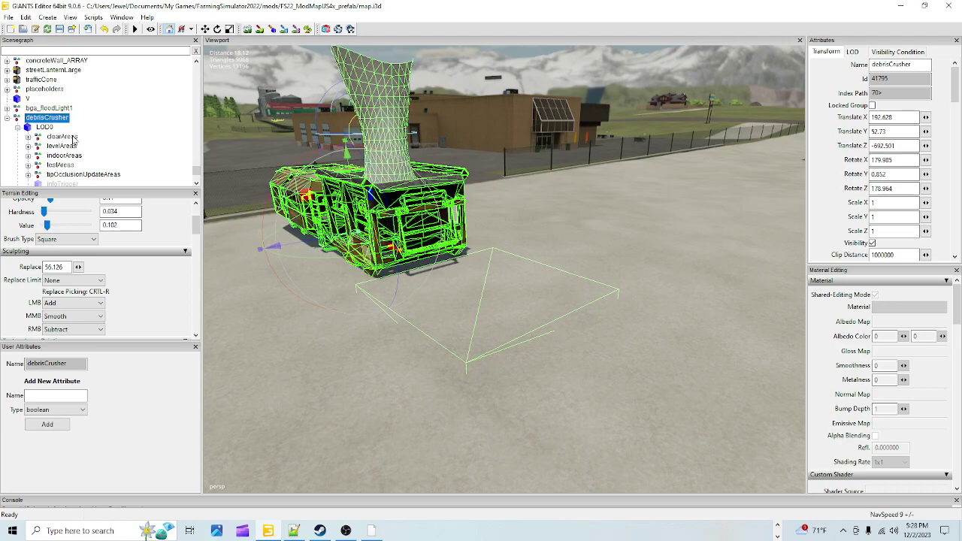
scroll(81, 173, "down", 1)
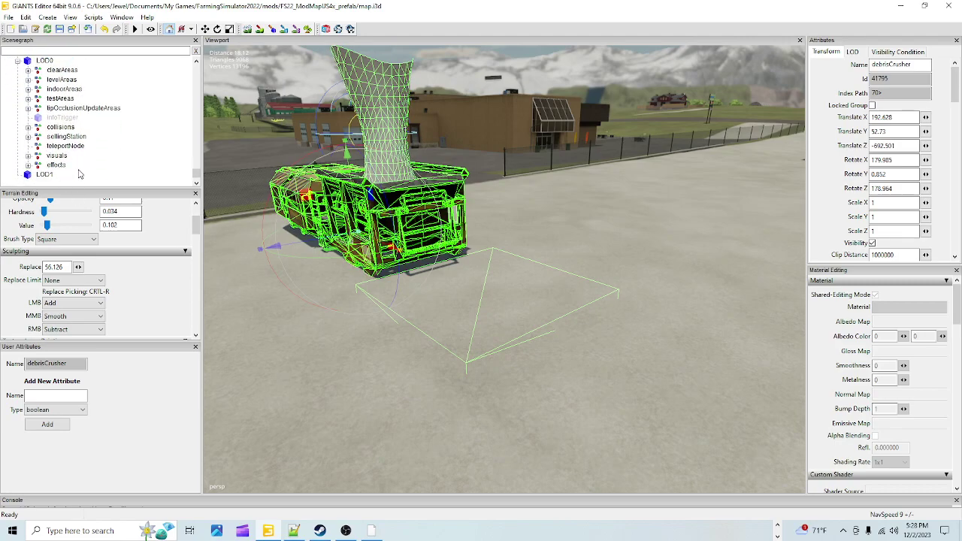
left_click(29, 166)
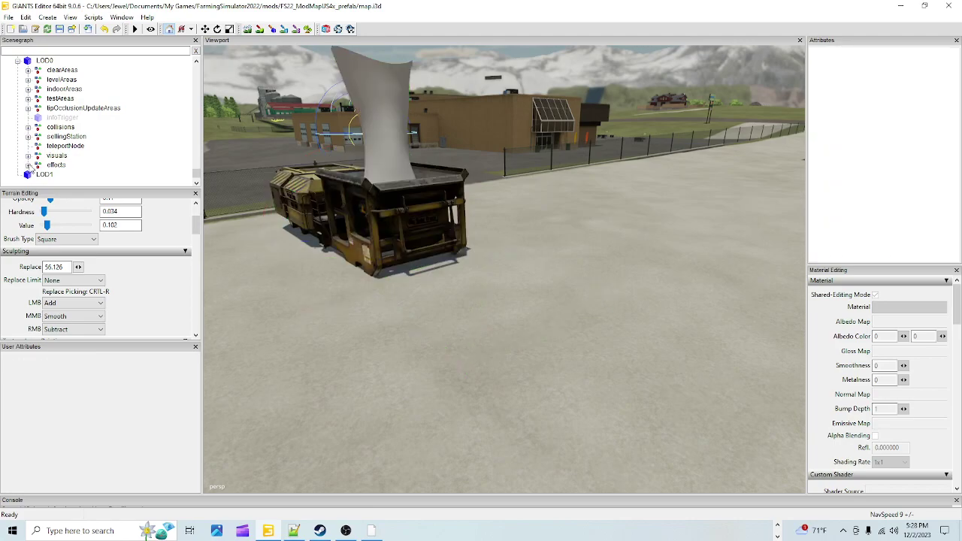
left_click(56, 165)
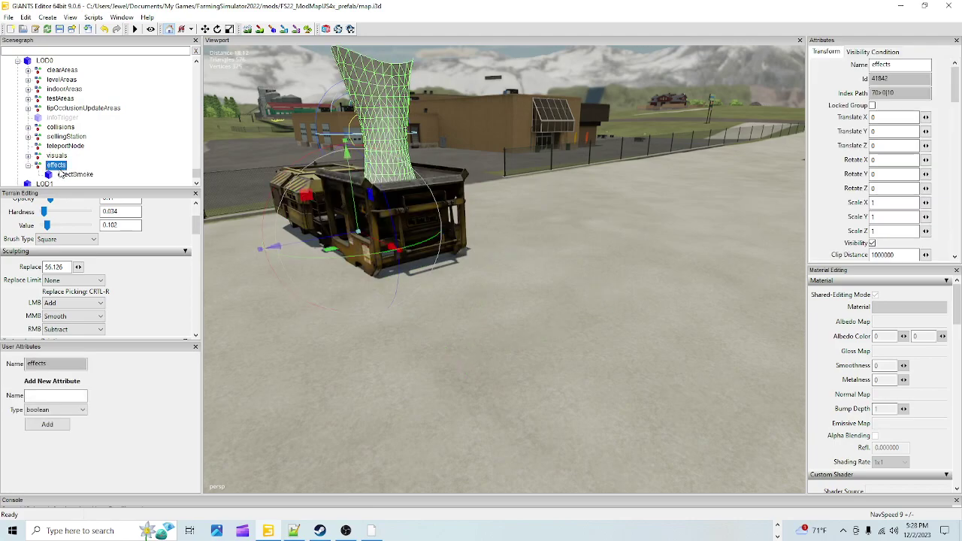
left_click(872, 243)
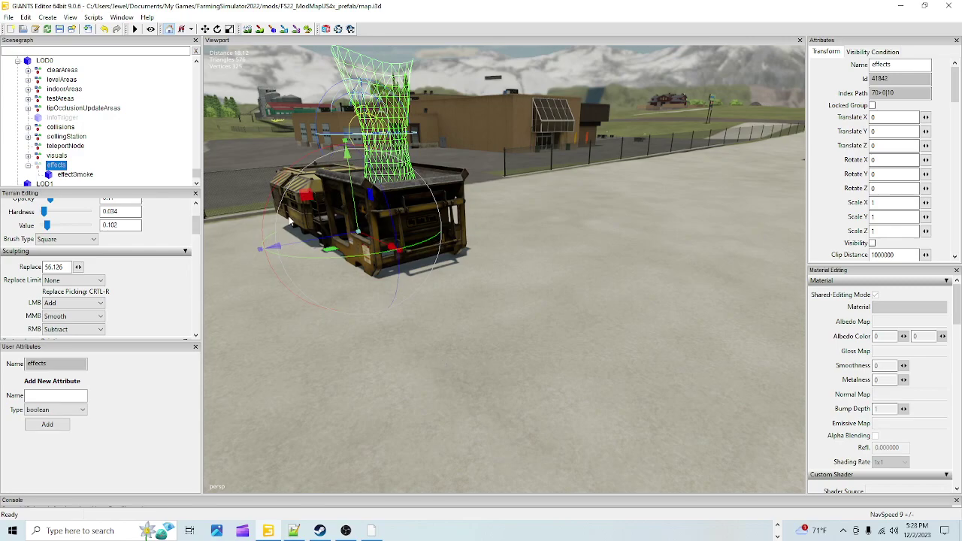
- Reselect the debrisCrusher root node and switch to terrain texture painting mode
scroll(83, 154, "up", 3)
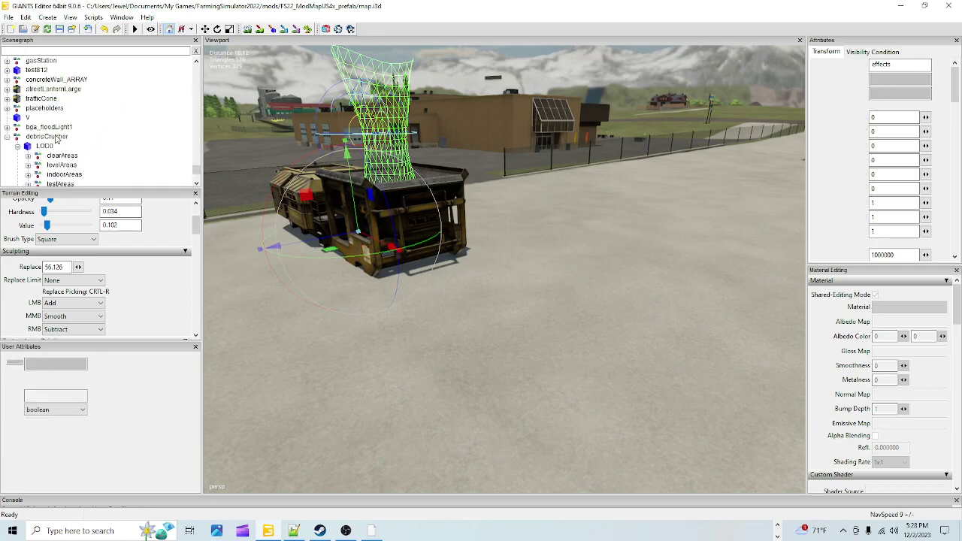
left_click(51, 137)
left_click(260, 29)
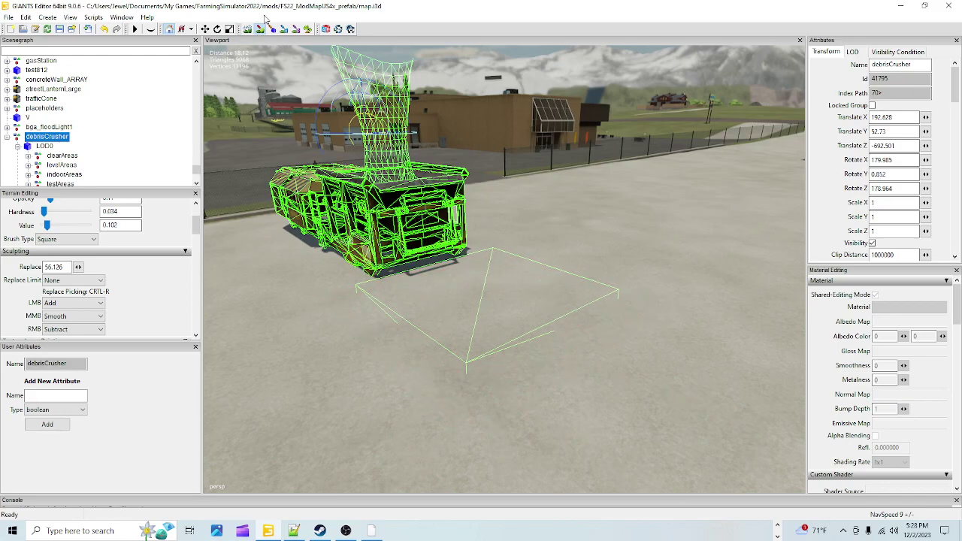
left_click_drag(526, 403, 552, 378, "alt")
right_click_drag(551, 379, 591, 404, "alt")
- Paint a ROUGHDIRT patch inside the square outline at the crusher's hopper end, undoing the first dab and repainting it
left_click(261, 32)
scroll(145, 326, "down", 1)
scroll(145, 329, "down", 2)
scroll(126, 290, "up", 4)
scroll(125, 289, "down", 2)
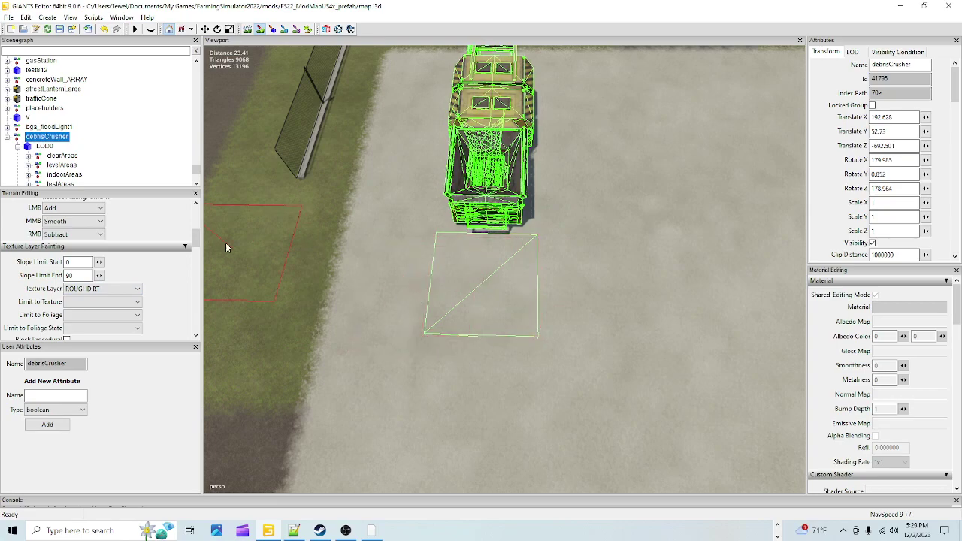
left_click(487, 280)
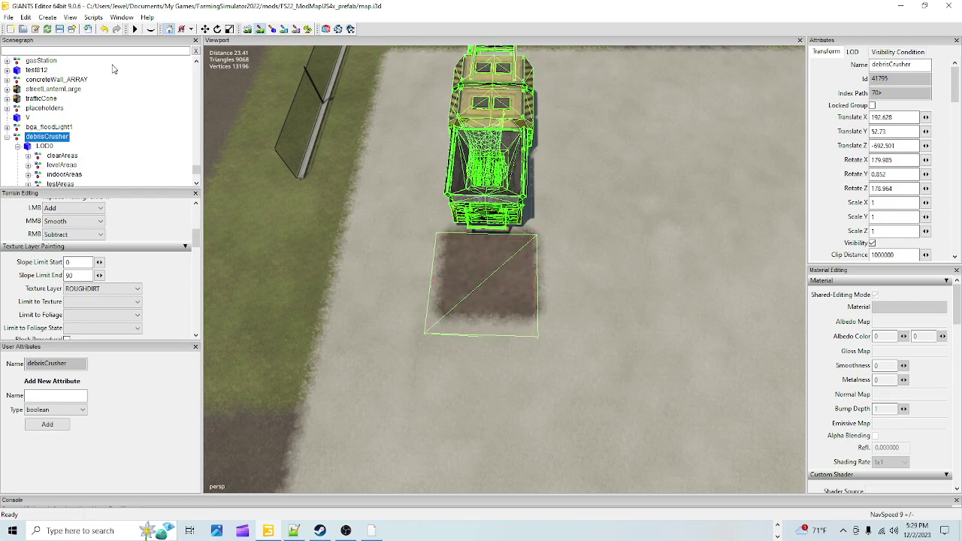
key("ctrl+z")
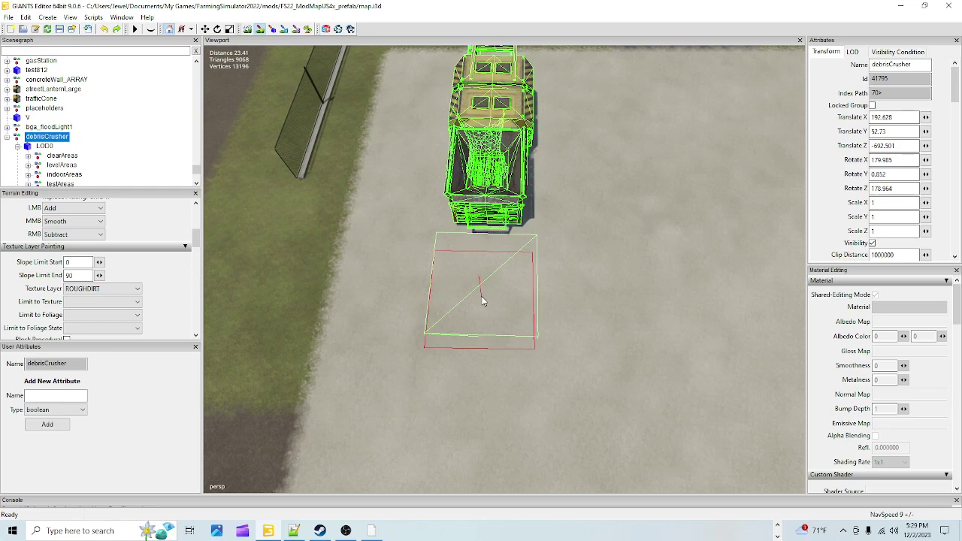
left_click(483, 301)
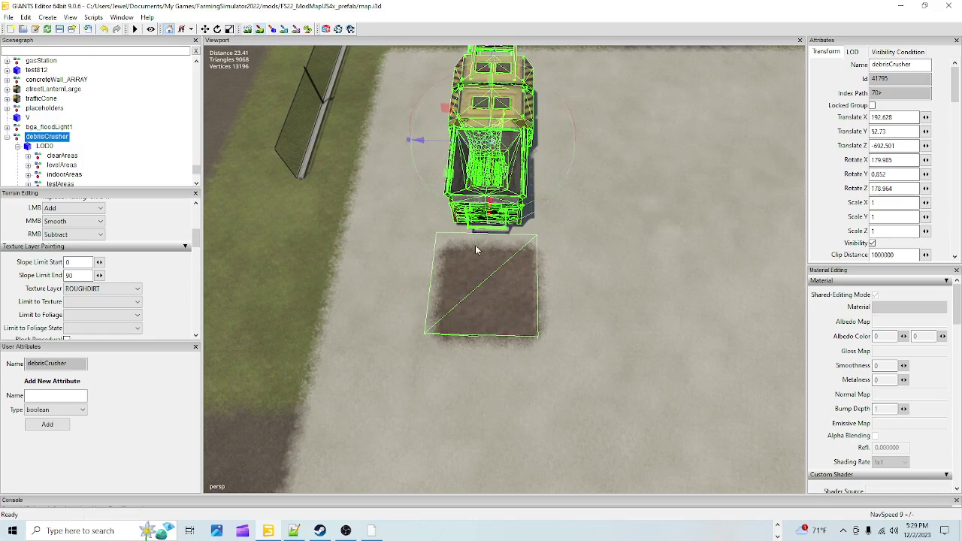
mouse_move(487, 380)
left_mouse_down("alt")
mouse_move(482, 401)
mouse_move(547, 259)
mouse_move(491, 285)
mouse_move(522, 259)
mouse_move(416, 351)
left_mouse_up("alt")
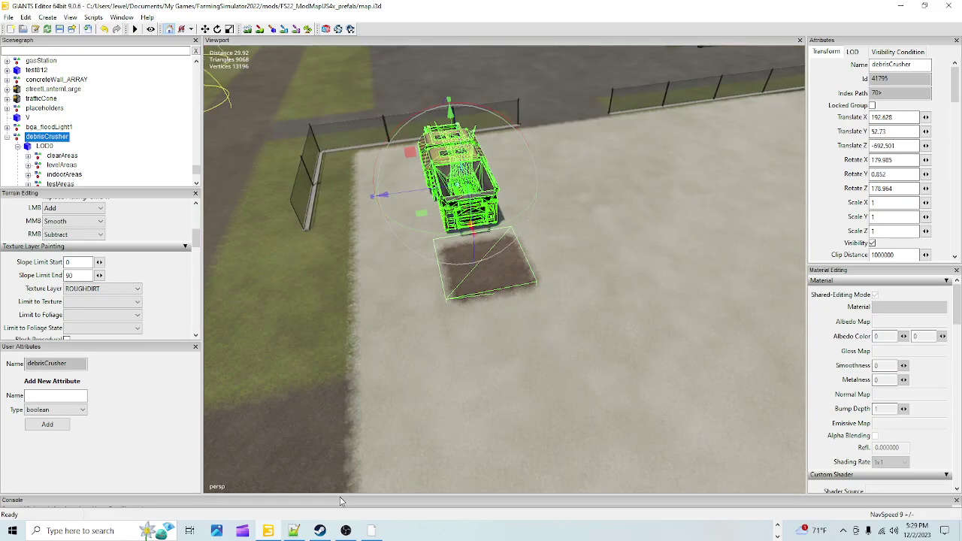
- Save the map, switch to File Explorer and open the debrisCrusher folder inside the game's lizard sellingPoints data
left_click(777, 527)
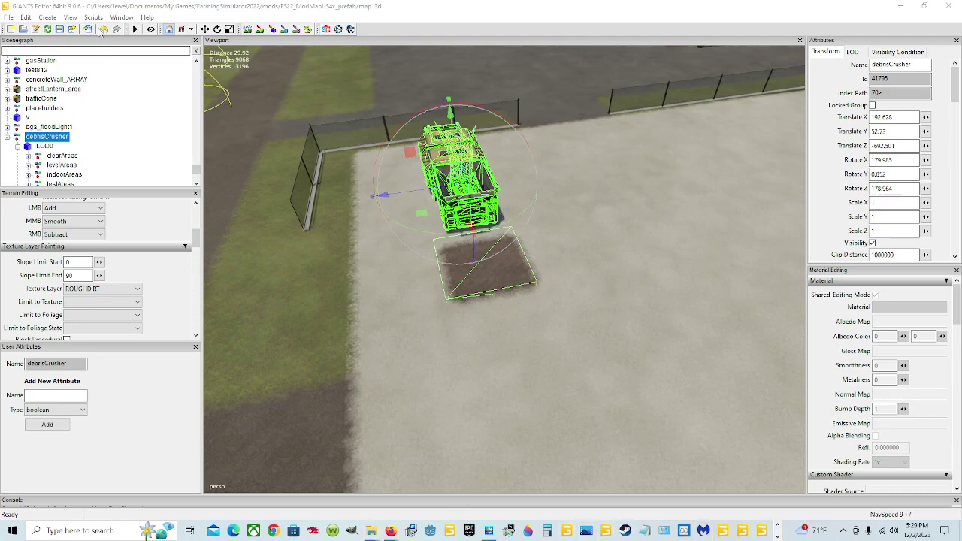
left_click(59, 28)
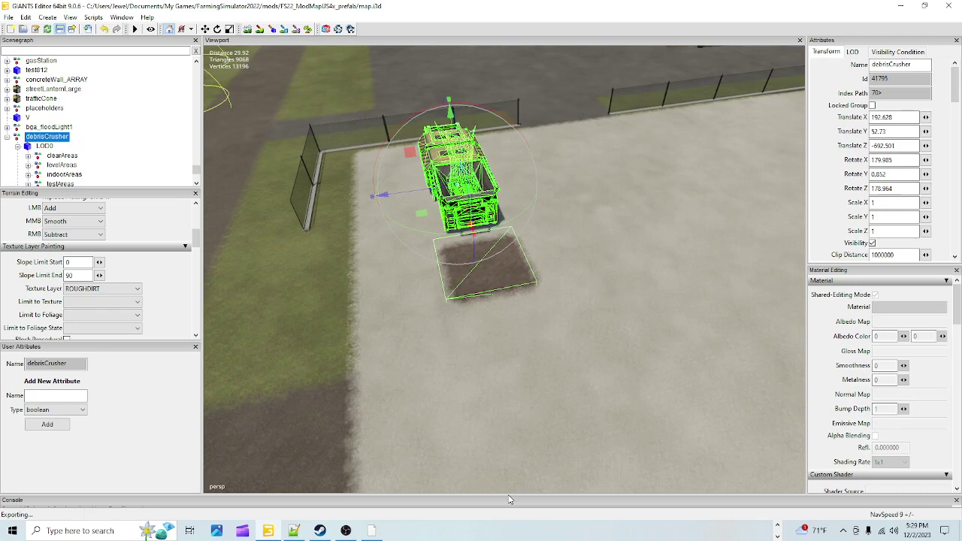
left_click(777, 528)
mouse_move(371, 530)
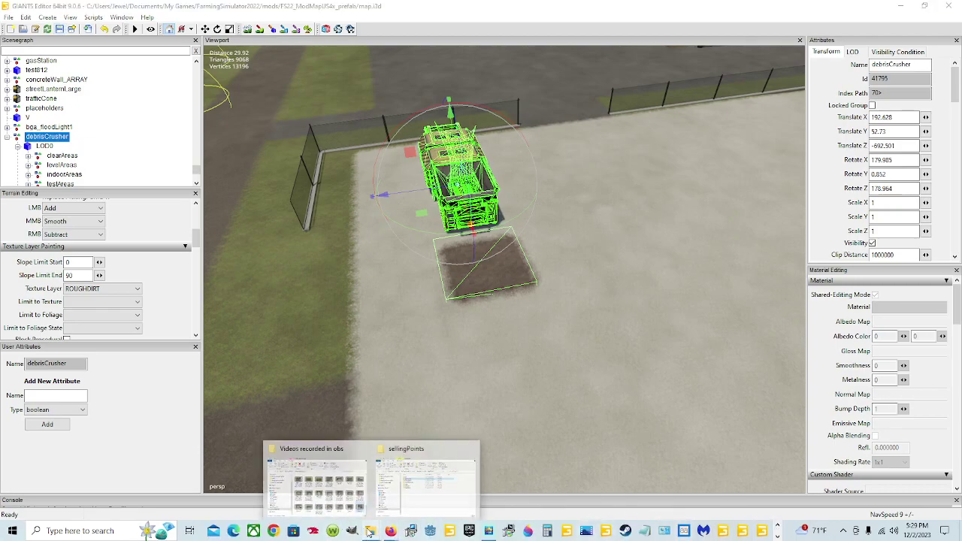
left_click(402, 482)
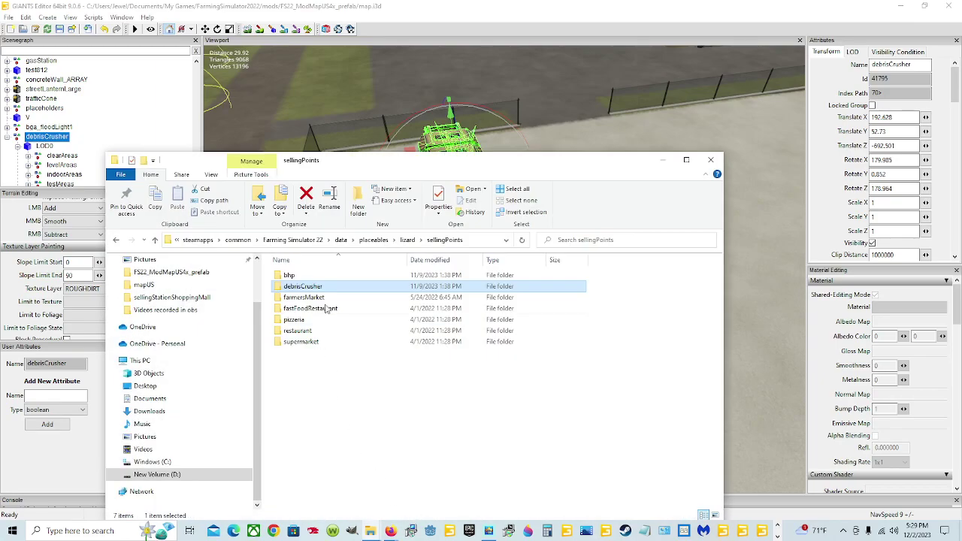
double_click(333, 288)
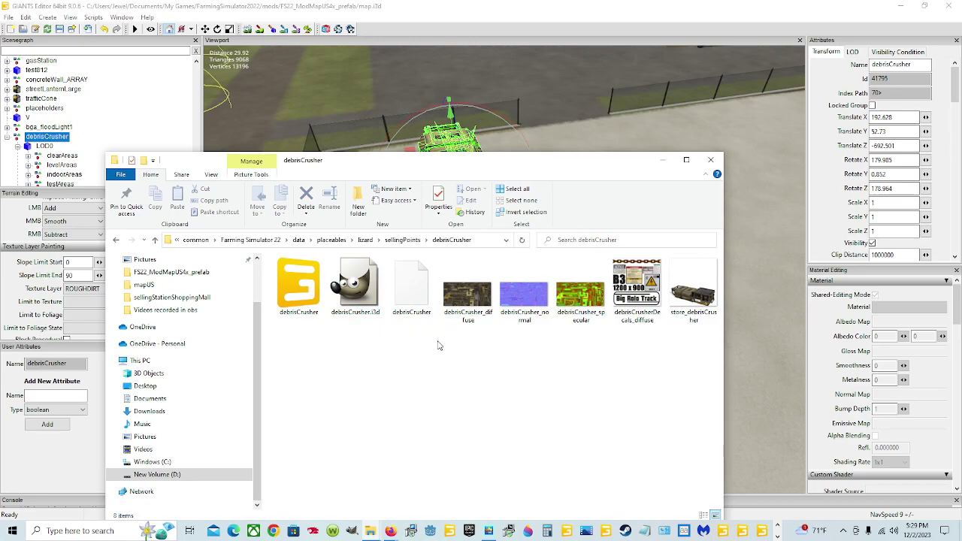
- Open the debrisCrusher XML document in Notepad++
left_click(426, 280)
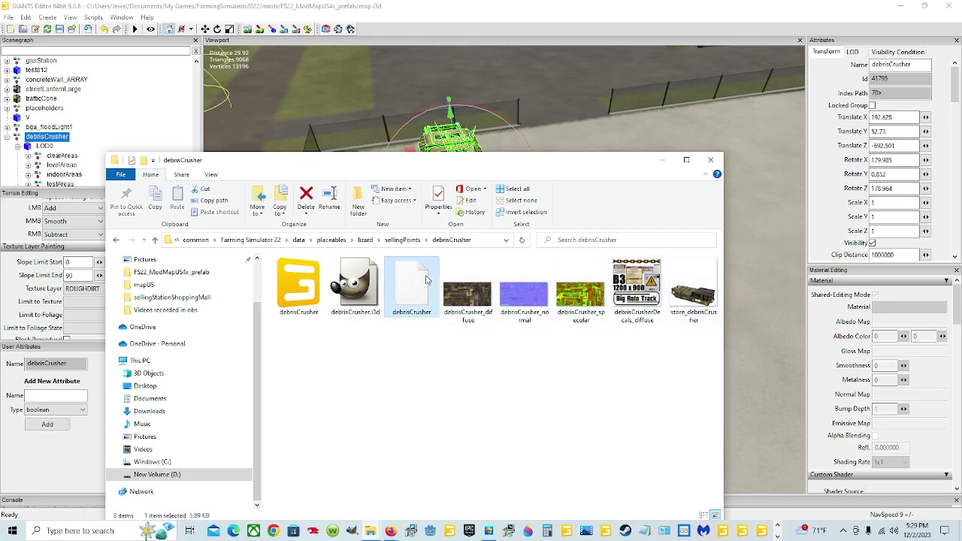
right_click(426, 279)
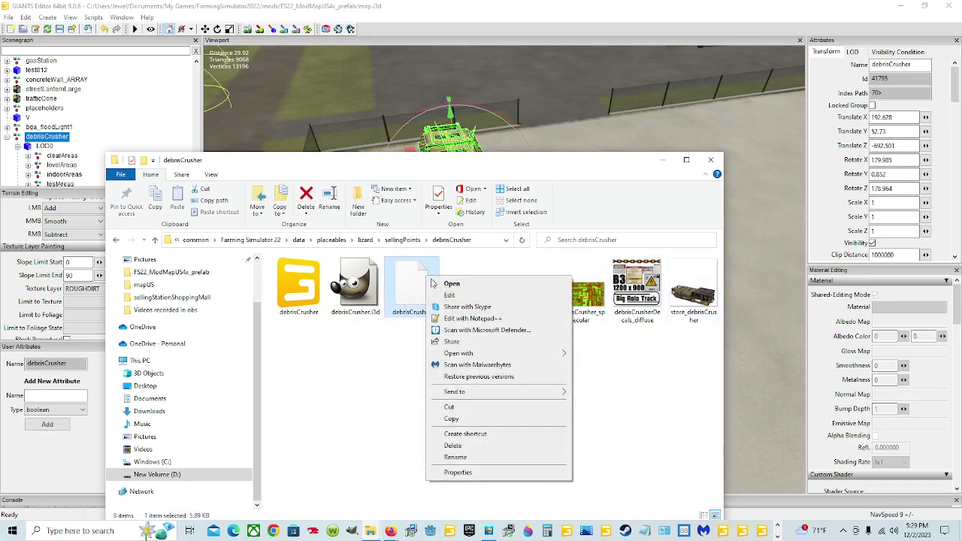
left_click(463, 319)
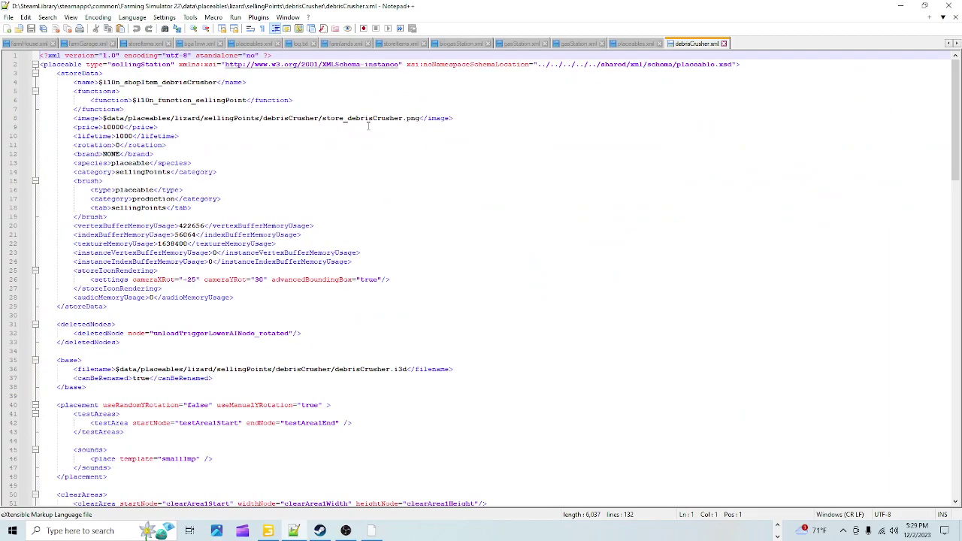
- Examine the base i3d filename and the placement, clearing and leveling sections of debrisCrusher.xml
scroll(397, 257, "down", 4)
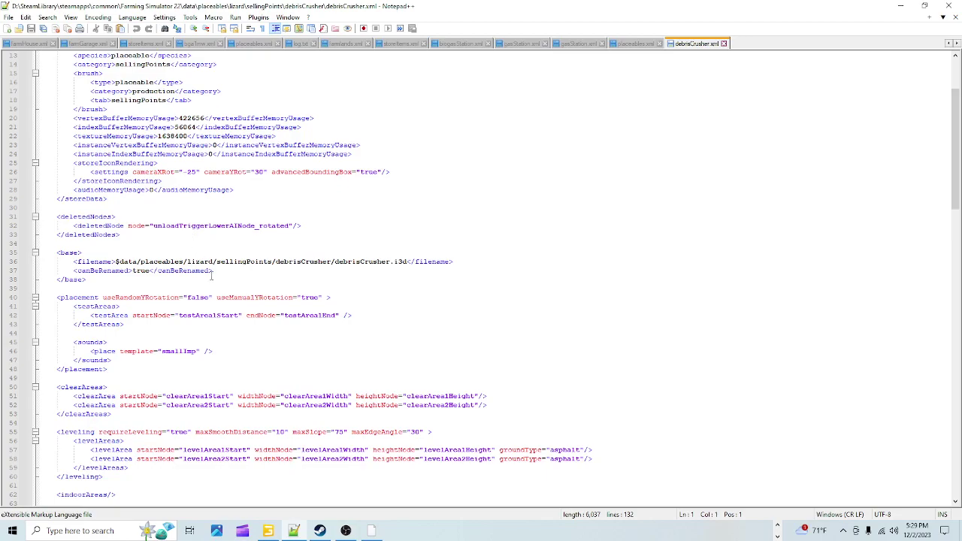
left_click_drag(427, 263, 74, 262)
scroll(432, 295, "down", 4)
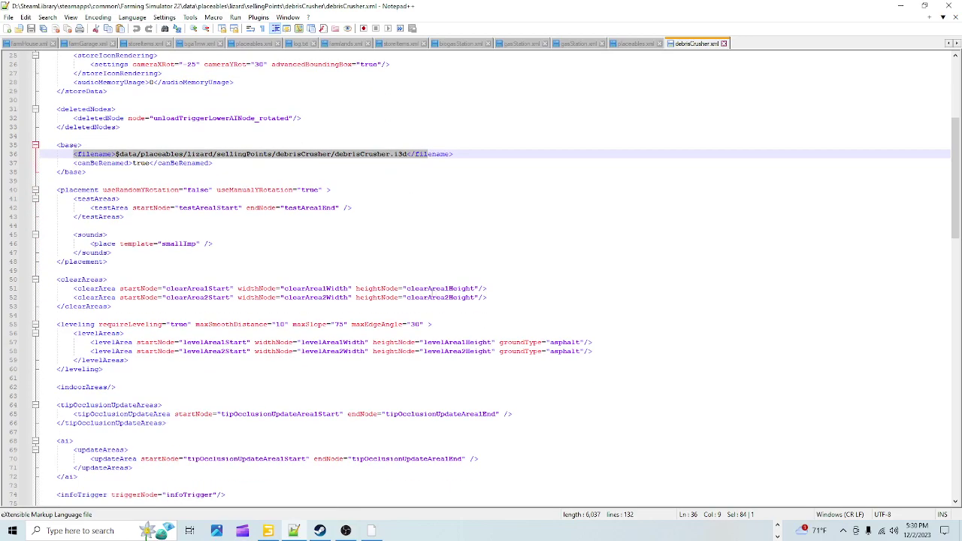
scroll(306, 265, "down", 3)
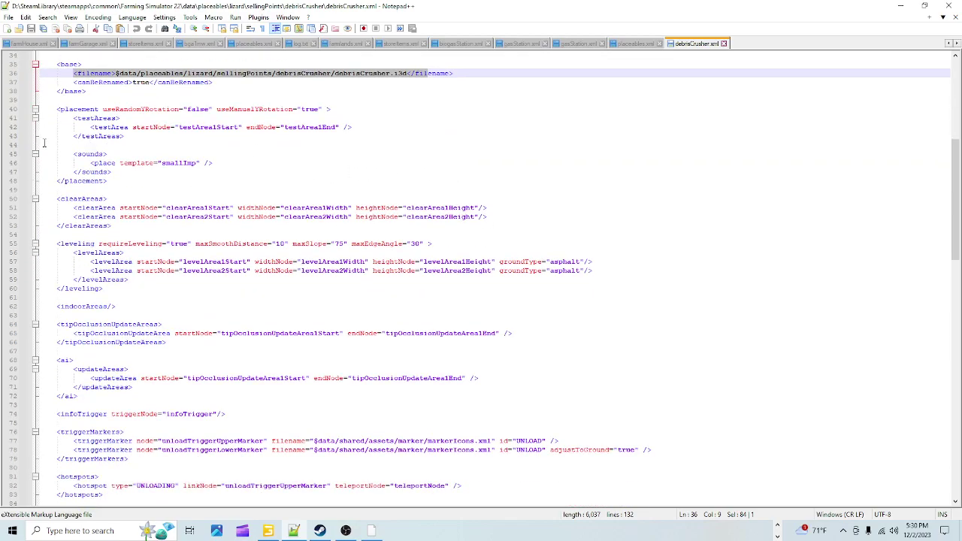
scroll(503, 286, "down", 4)
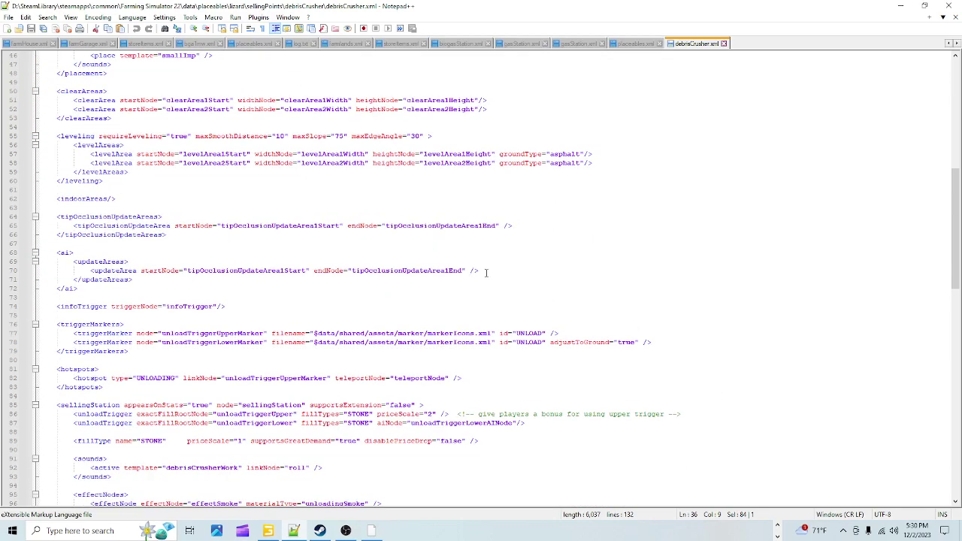
scroll(436, 284, "down", 5)
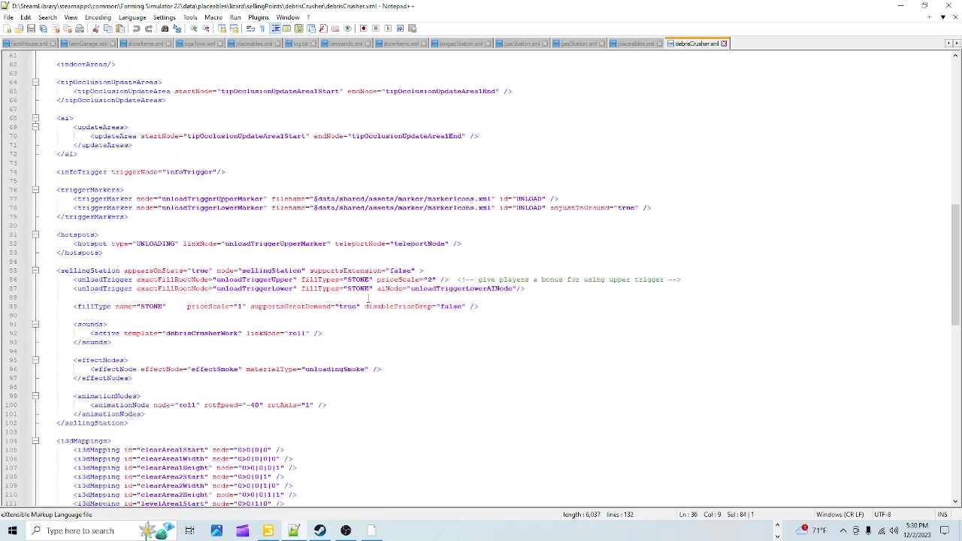
- Examine the trigger markers, hotspots, selling station unload triggers and i3dMappings in debrisCrusher.xml
left_click(340, 207)
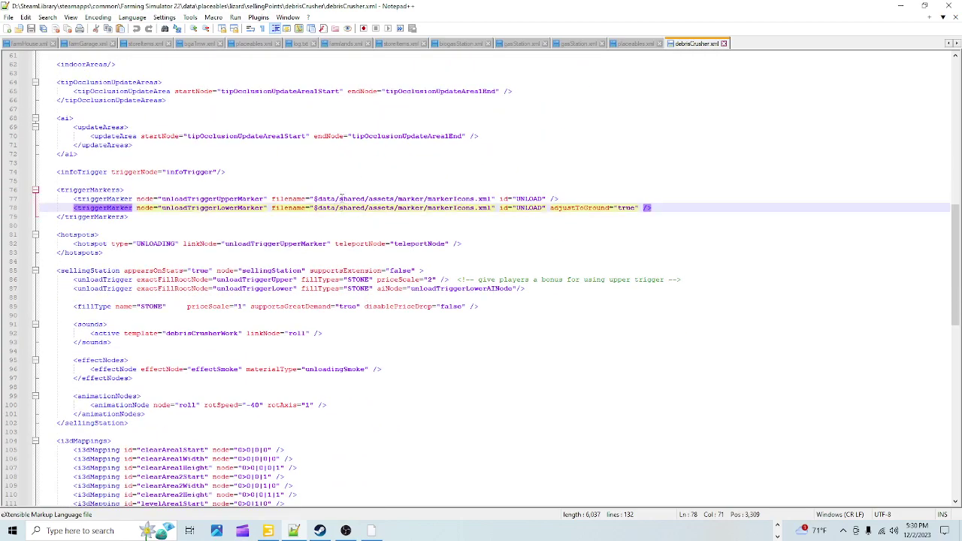
left_click(451, 208)
scroll(530, 217, "down", 2)
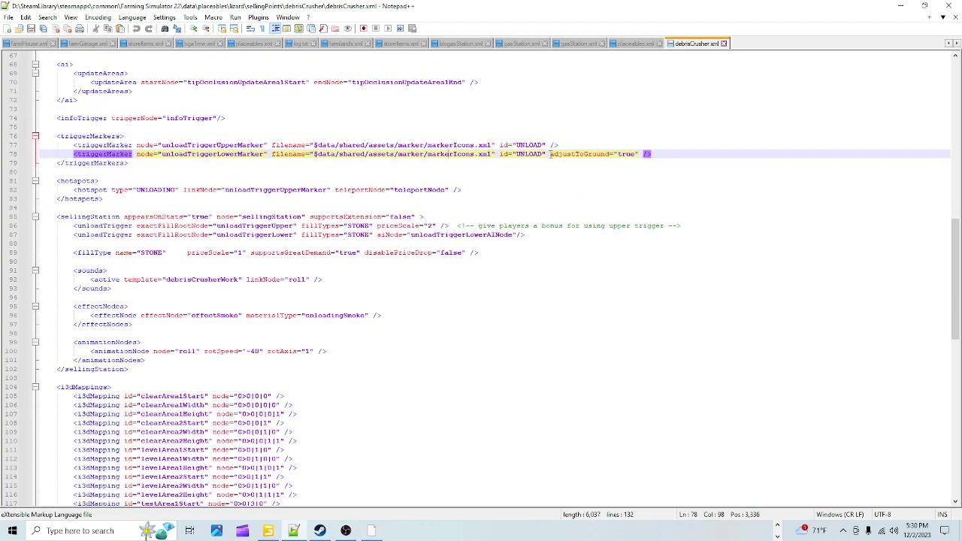
left_click(432, 199)
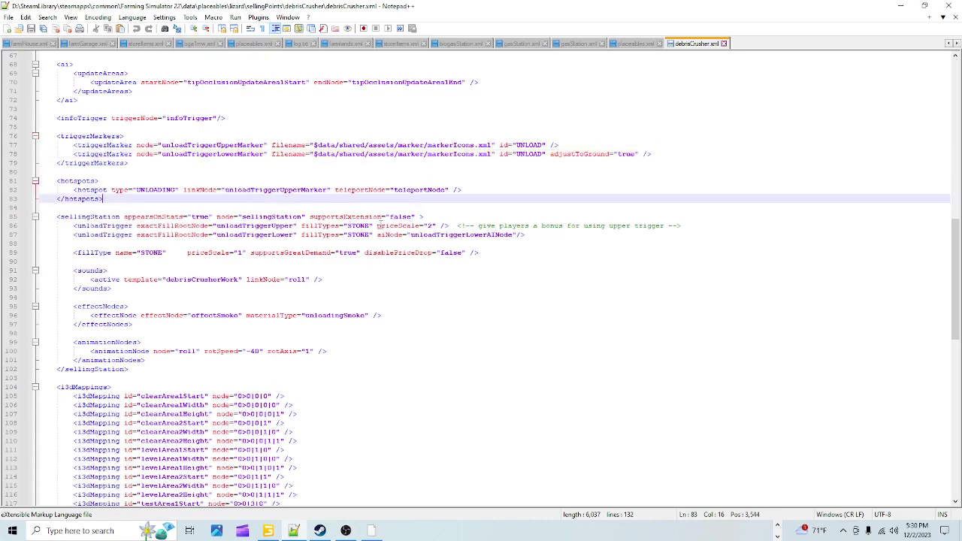
left_click(269, 217)
left_click(266, 225)
left_click(254, 244)
scroll(347, 299, "down", 12)
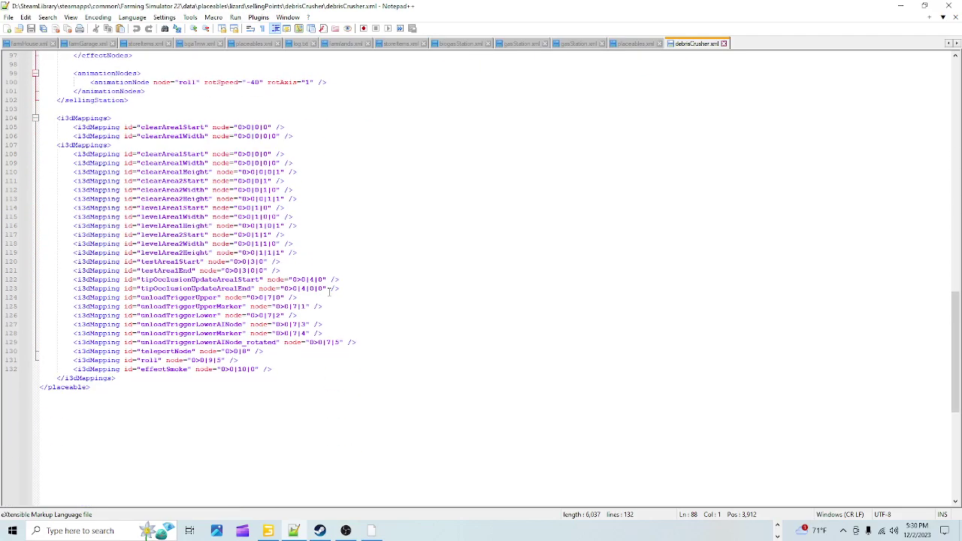
- Review debrisCrusher.xml back up to its storeData section, close the file and return to File Explorer
scroll(299, 261, "up", 15)
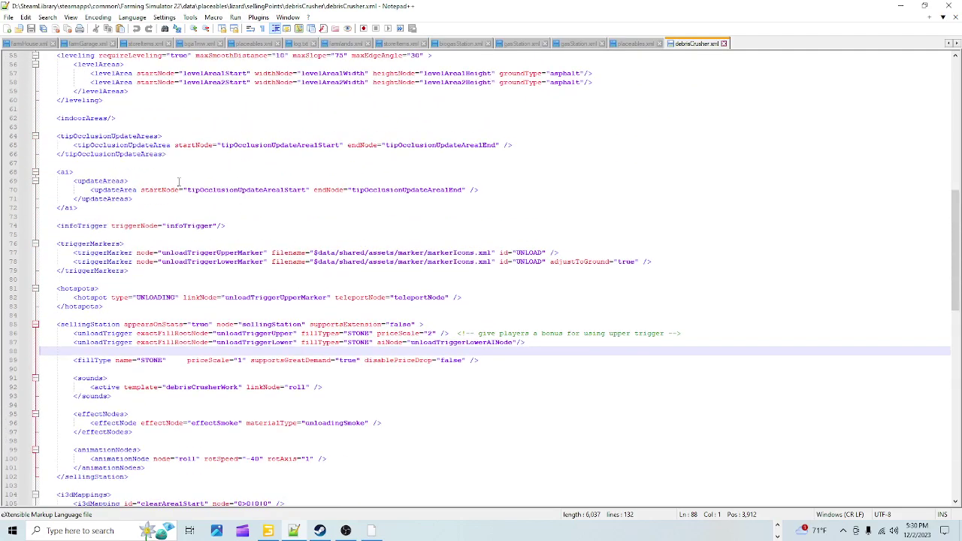
scroll(439, 235, "up", 14)
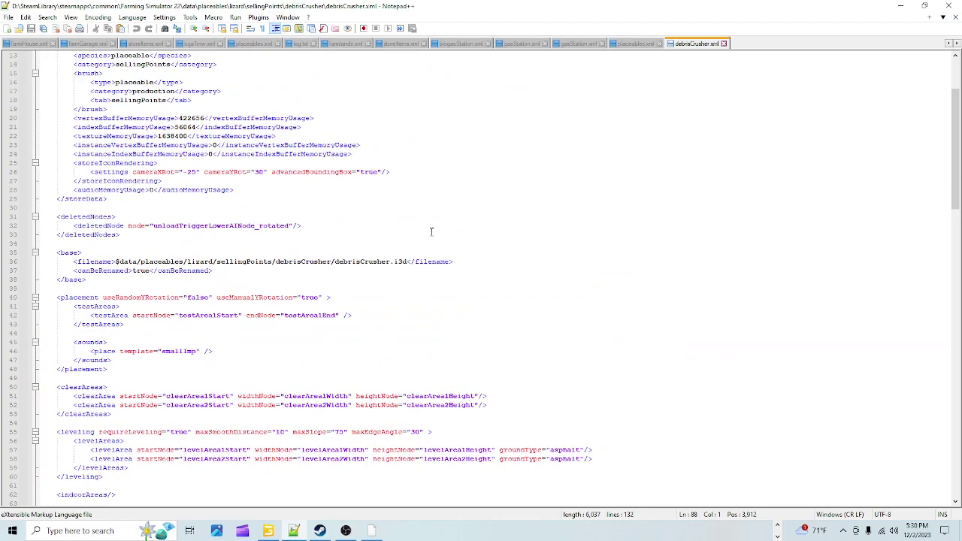
scroll(432, 231, "up", 4)
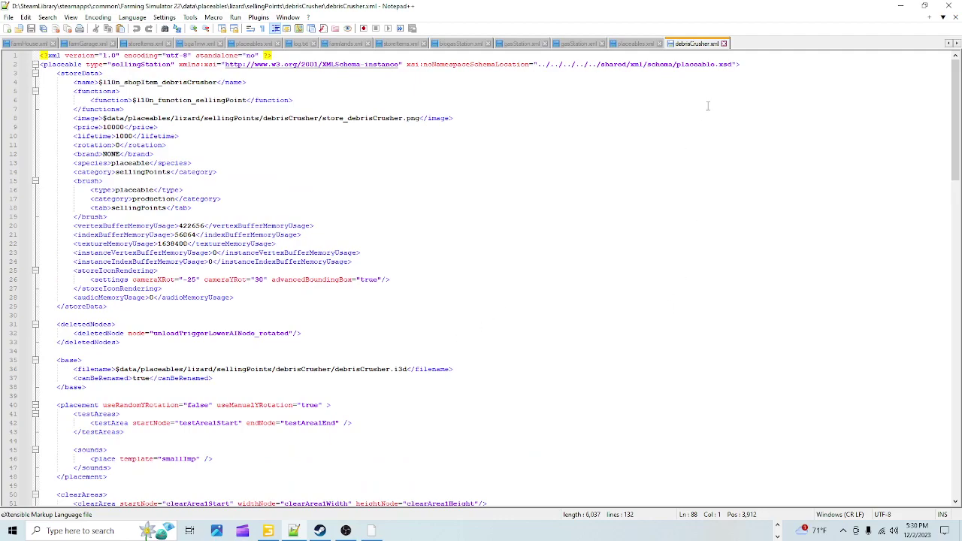
left_click(725, 45)
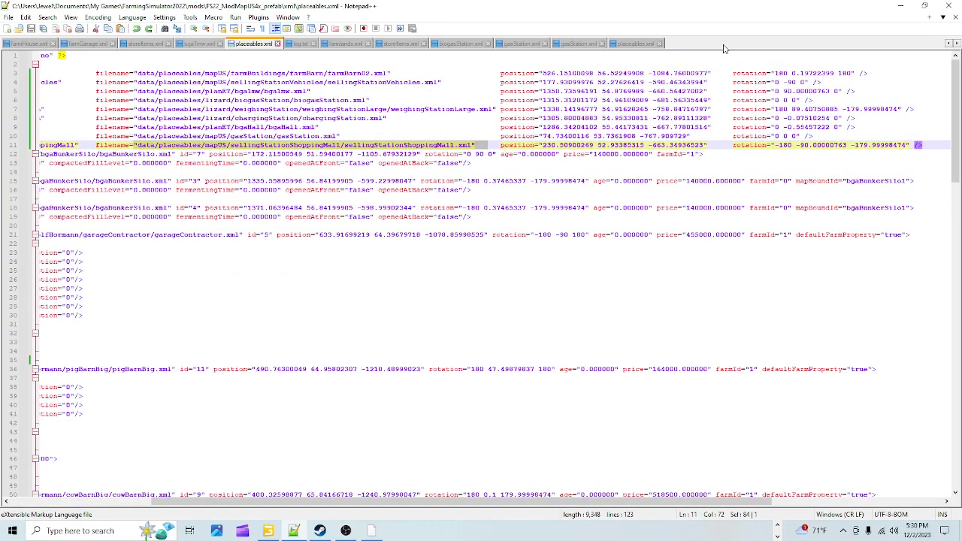
left_click(899, 5)
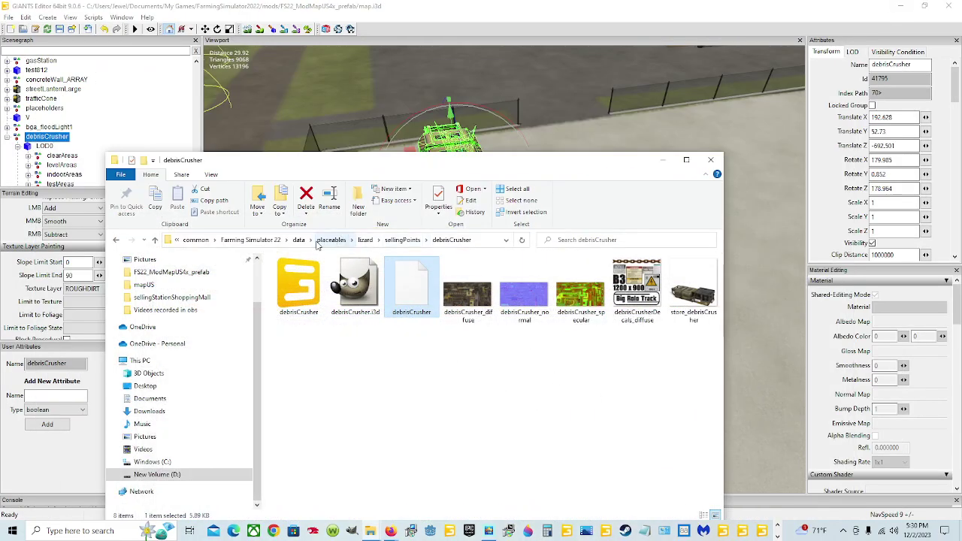
- Browse on New Volume (D:) to SteamLibrary, steamapps, common, Farming Simulator 22, data, maps and open the mapUS folder
left_click(225, 474)
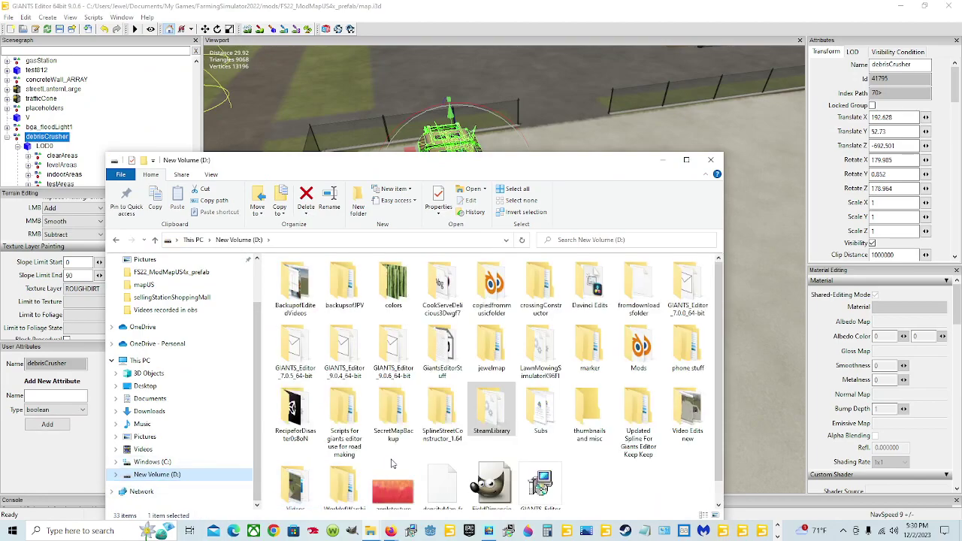
double_click(483, 425)
double_click(343, 277)
double_click(337, 278)
double_click(313, 352)
double_click(331, 277)
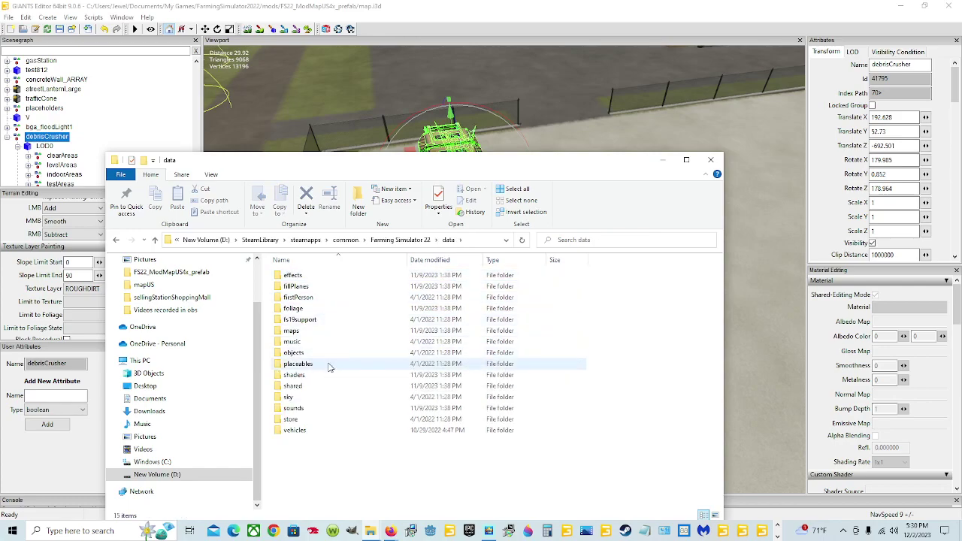
double_click(328, 330)
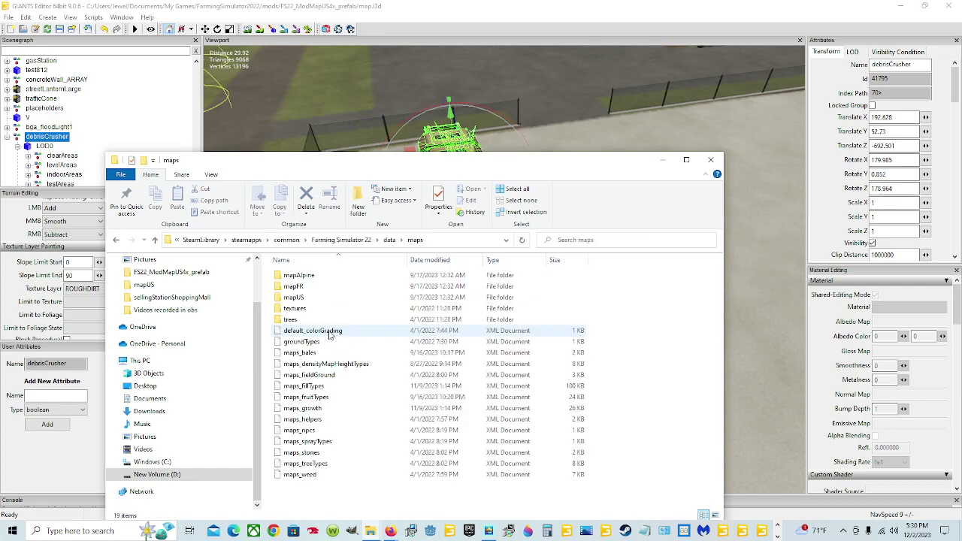
double_click(329, 299)
- Open the base game's storeItems XML document from the mapUS folder in Notepad++
scroll(338, 338, "down", 4)
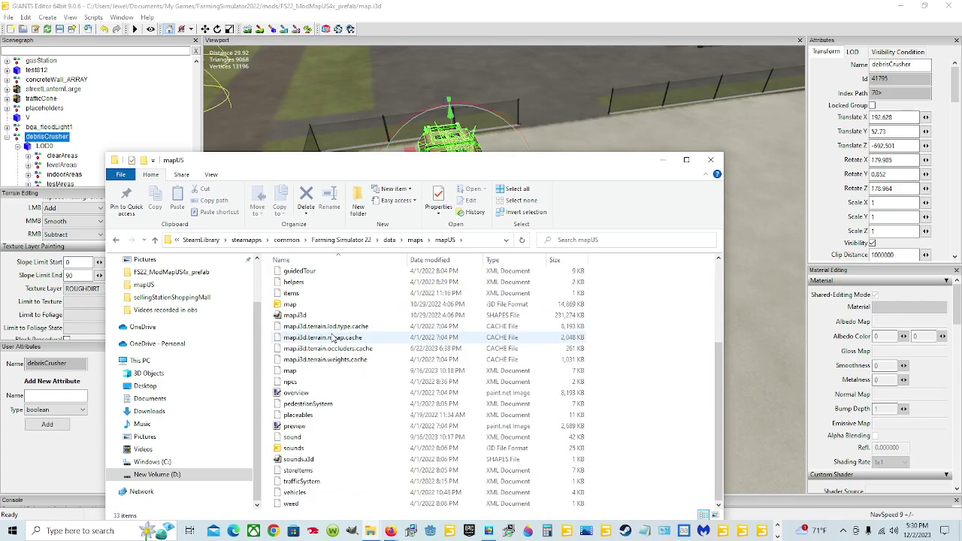
right_click(358, 470)
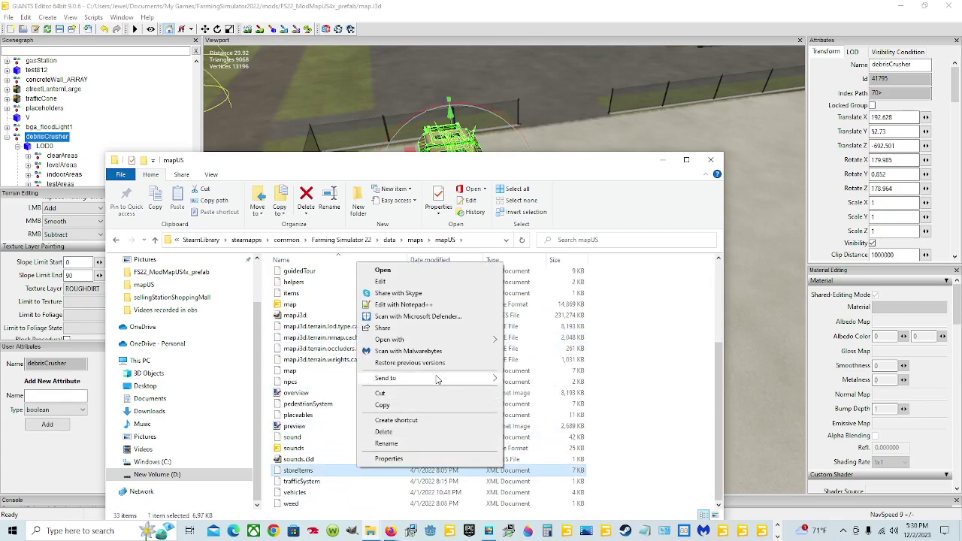
left_click(404, 305)
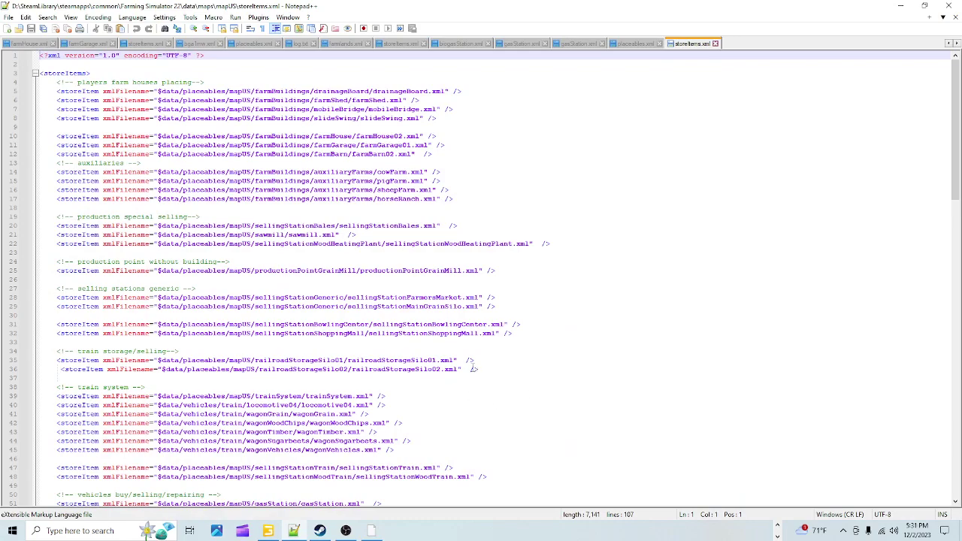
- Examine the storeItem entries in the mapUS storeItems.xml, including the selling station, train storage, train system and vehicle sections
scroll(472, 368, "down", 3)
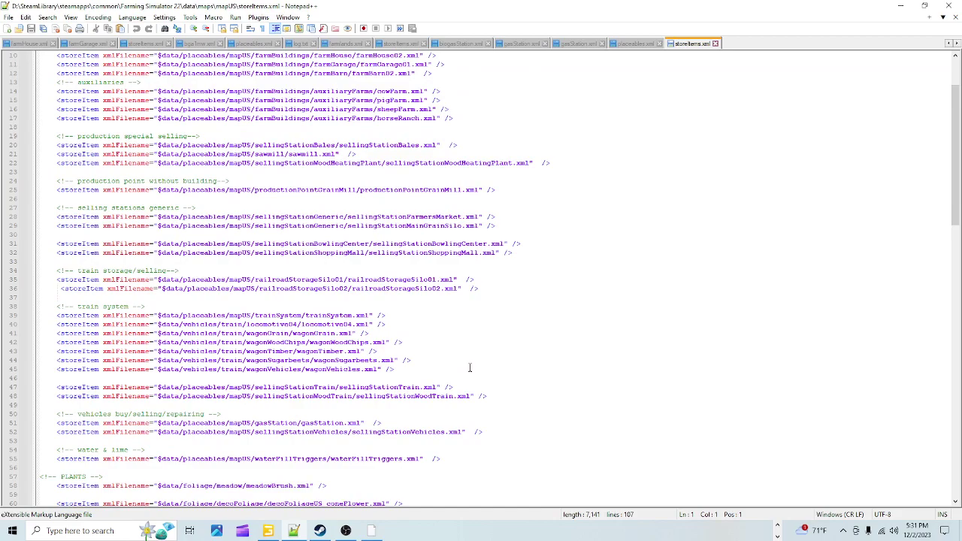
scroll(470, 368, "down", 3)
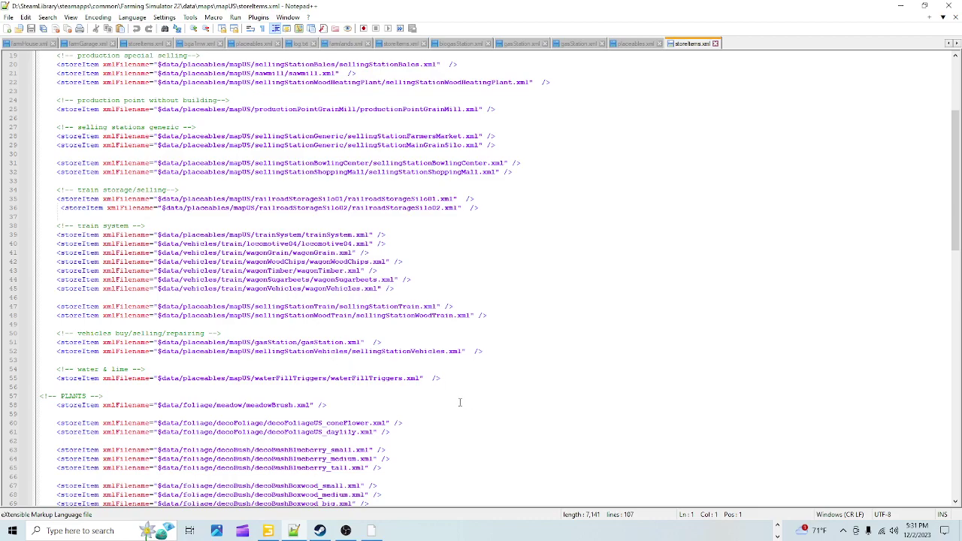
scroll(455, 402, "up", 3)
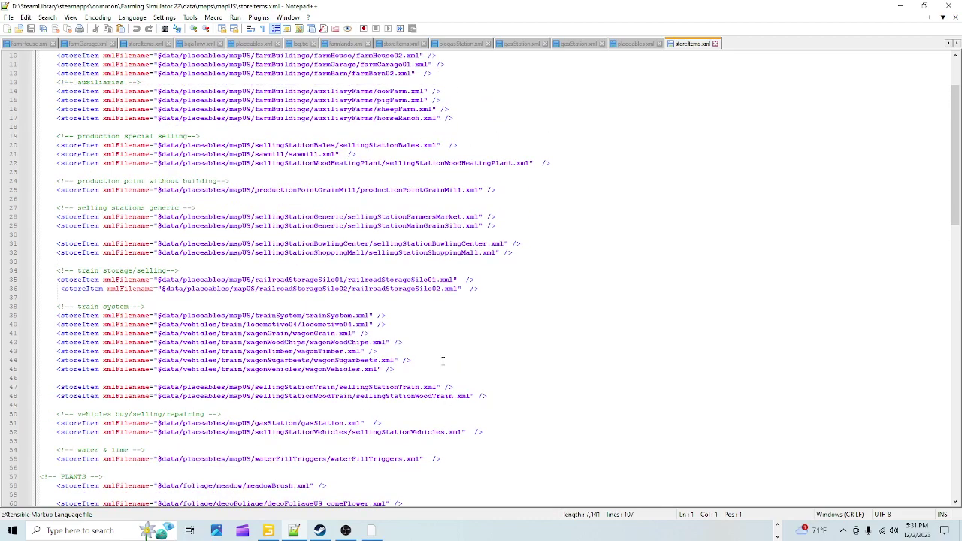
left_click_drag(482, 284, 39, 289)
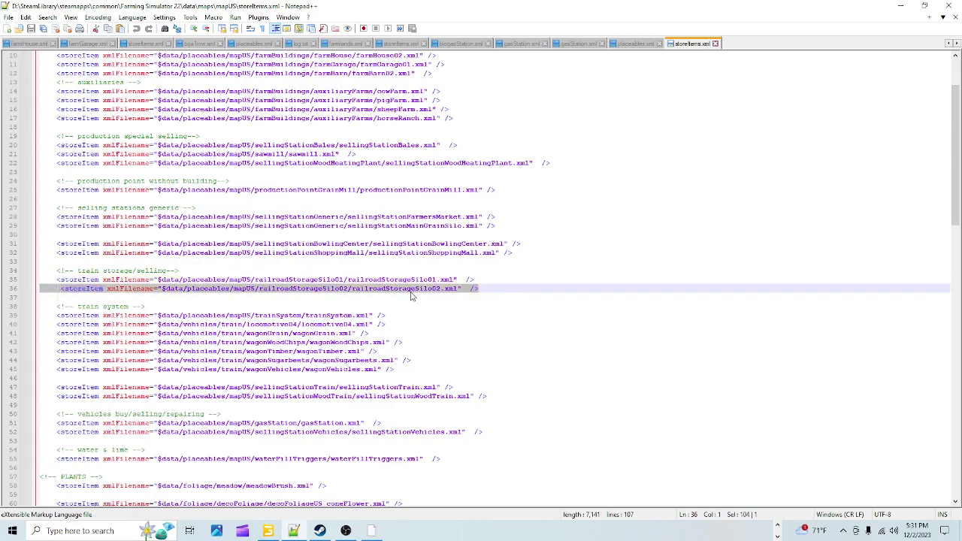
left_click(499, 320)
scroll(497, 318, "up", 3)
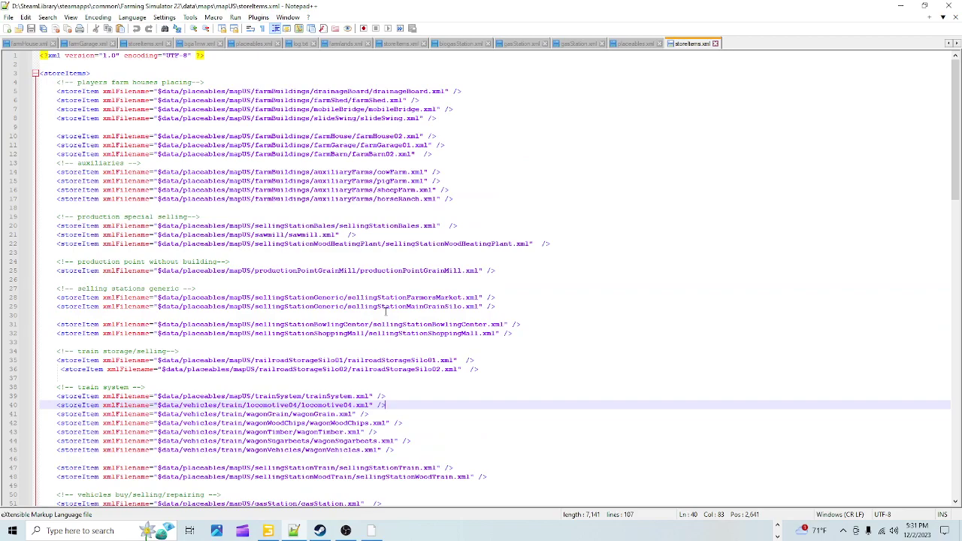
scroll(386, 312, "down", 4)
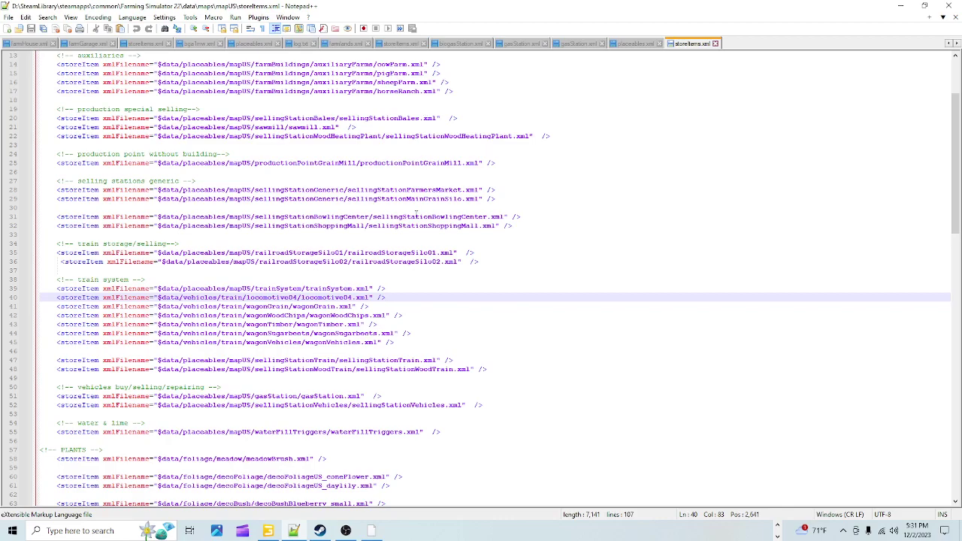
scroll(383, 327, "down", 5)
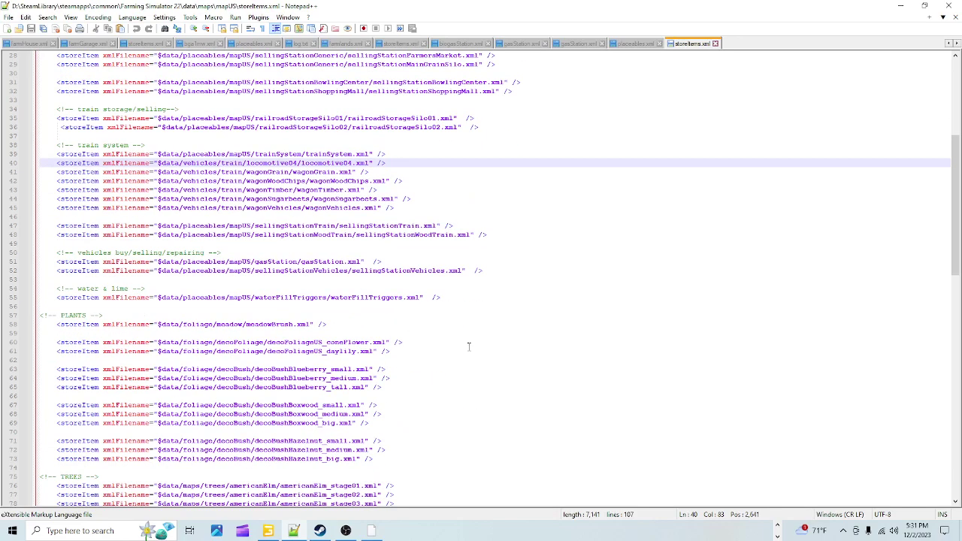
- Look over the plants and trees entries in the mapUS storeItems.xml and close the file
scroll(469, 346, "down", 8)
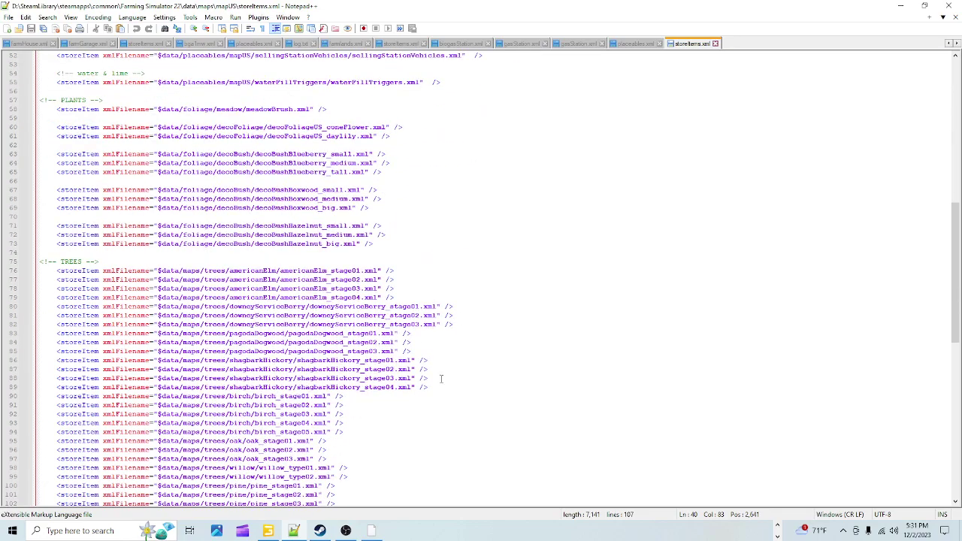
scroll(530, 293, "up", 13)
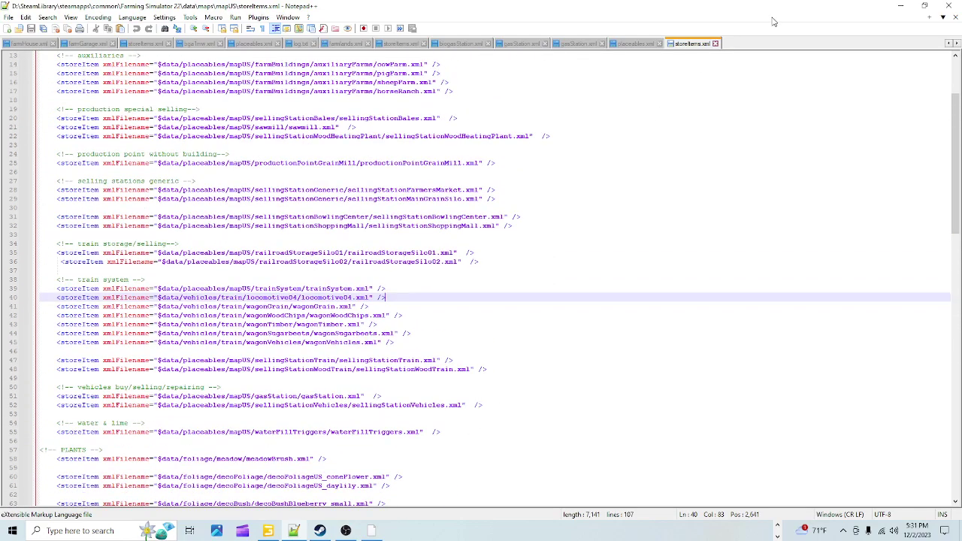
left_click(715, 43)
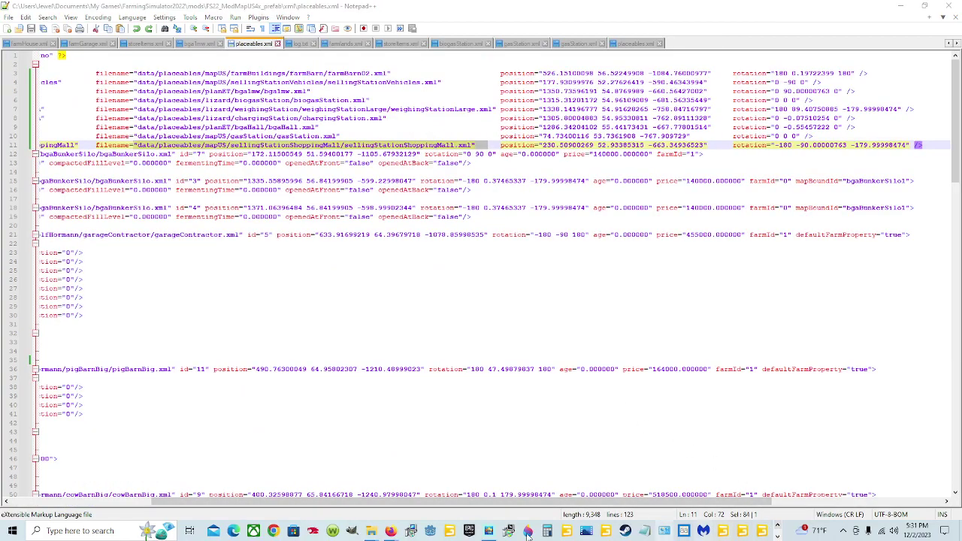
- Return to the mapUS folder in File Explorer and open the base game's placeables XML document in Notepad++
mouse_move(374, 535)
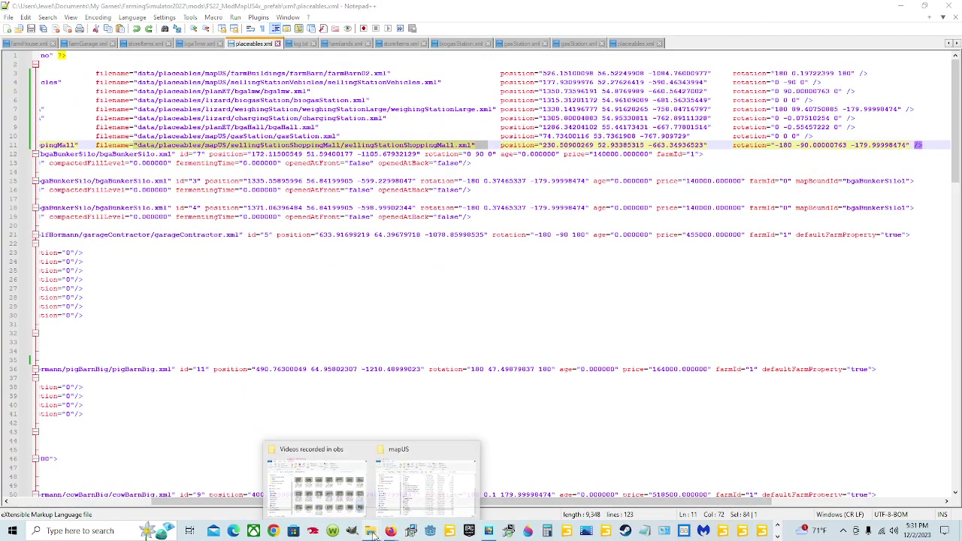
left_click(380, 478)
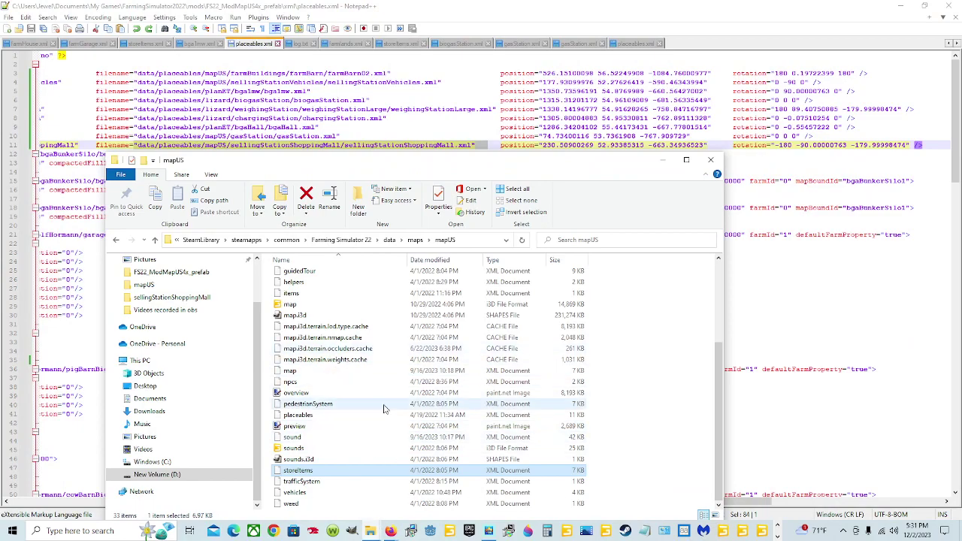
left_click_drag(429, 161, 456, 98)
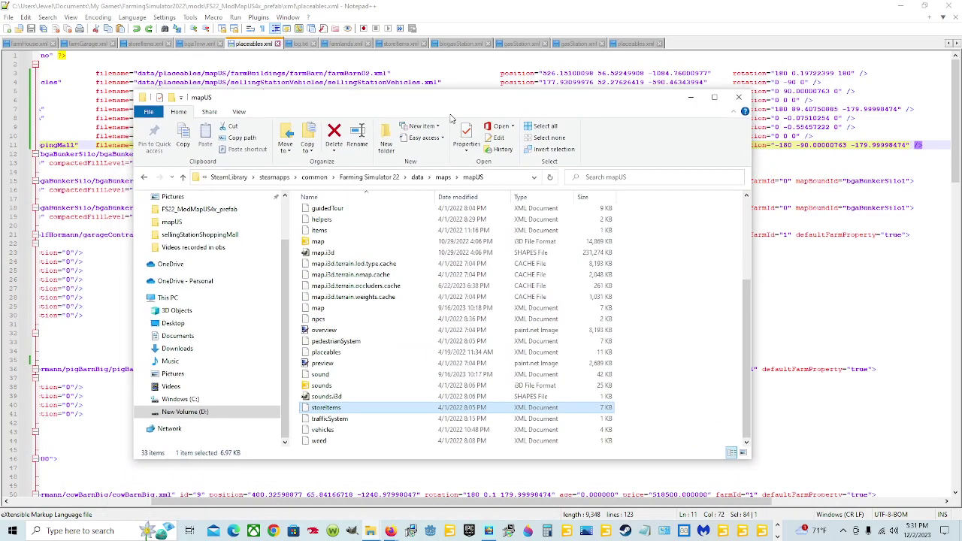
right_click(348, 354)
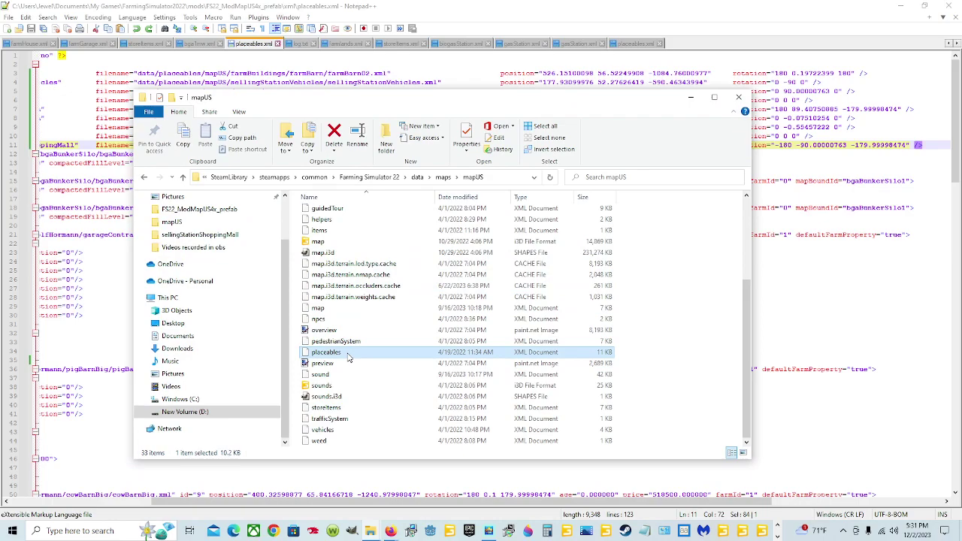
left_click(393, 191)
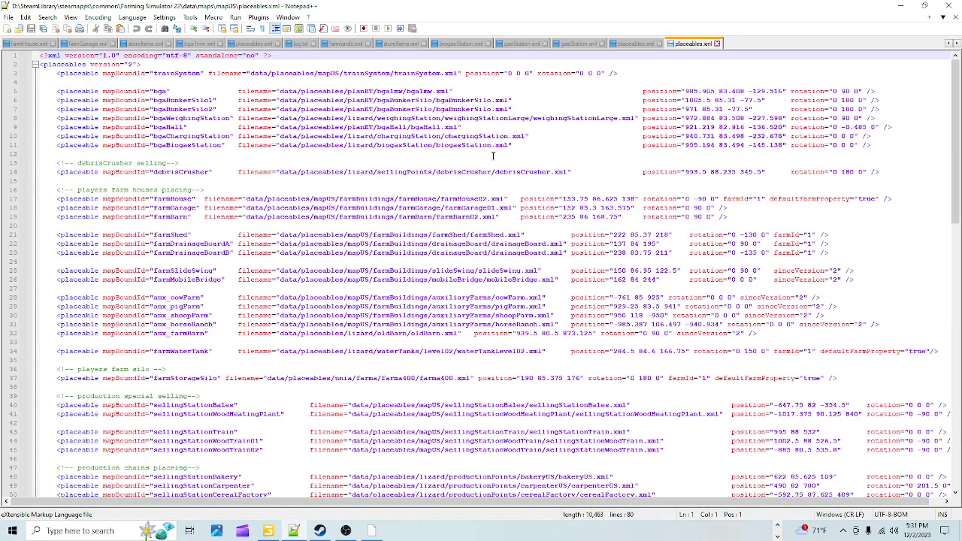
left_click(882, 172)
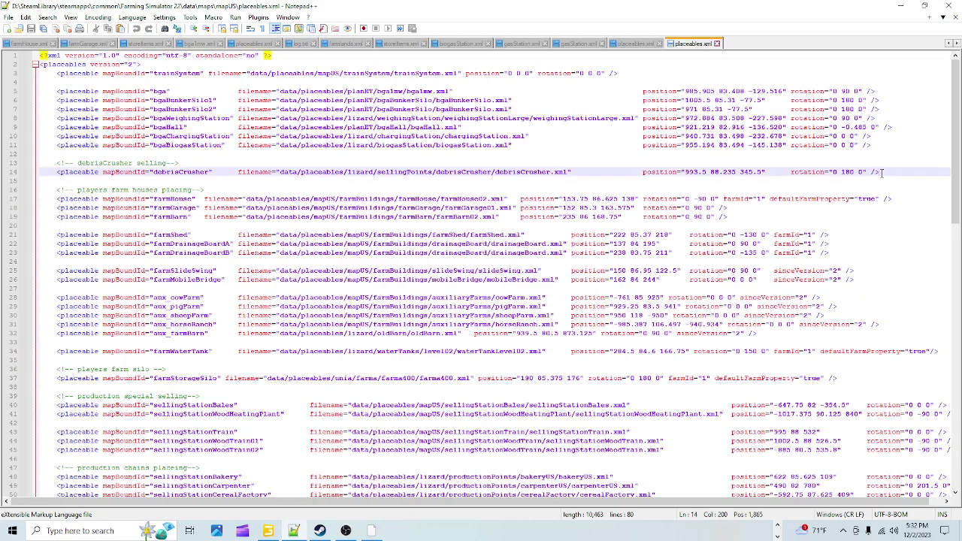
left_click_drag(881, 172, 3, 163)
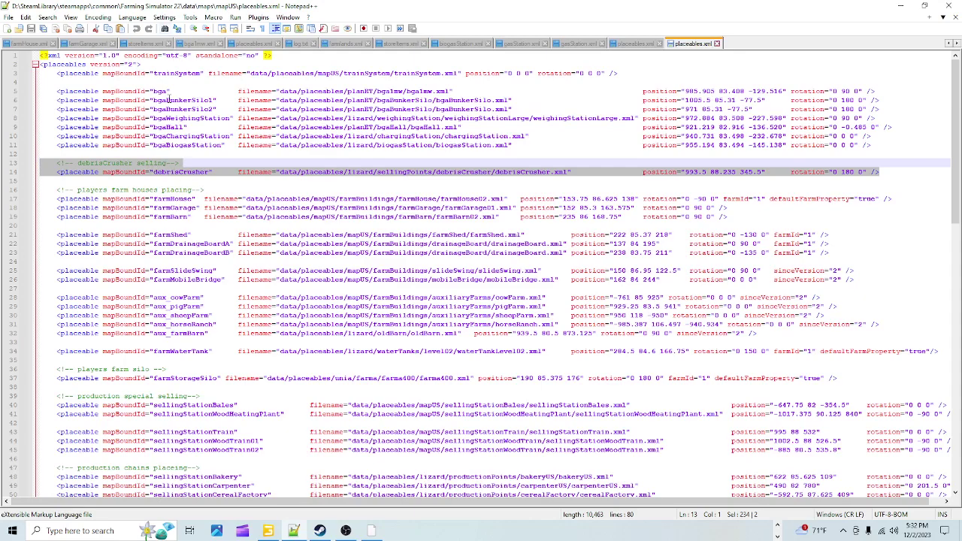
right_click(146, 171)
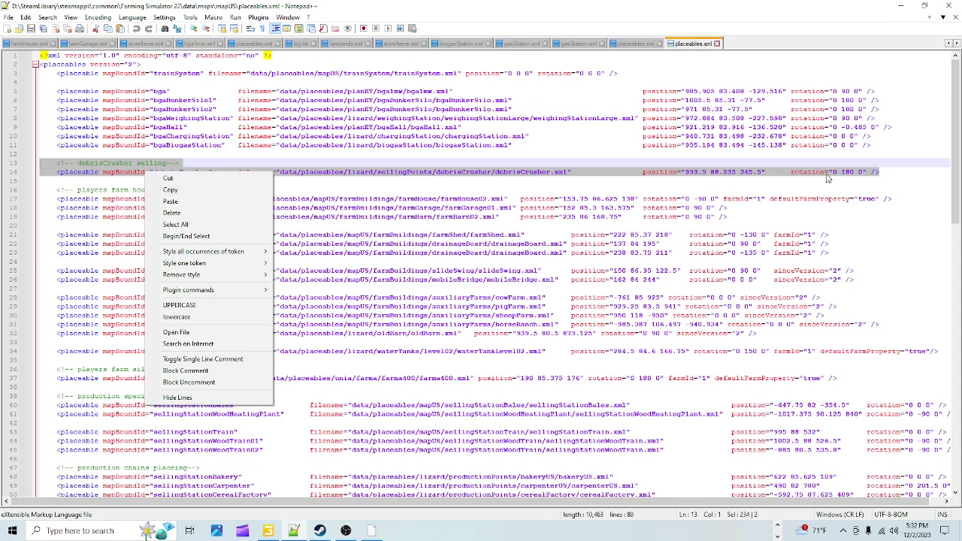
- Copy only the debrisCrusher placeable line from the base game's placeables.xml, without its comment, and close that file
left_click(882, 172)
left_click_drag(882, 172, 1, 179)
left_click(3, 172)
right_click(51, 175)
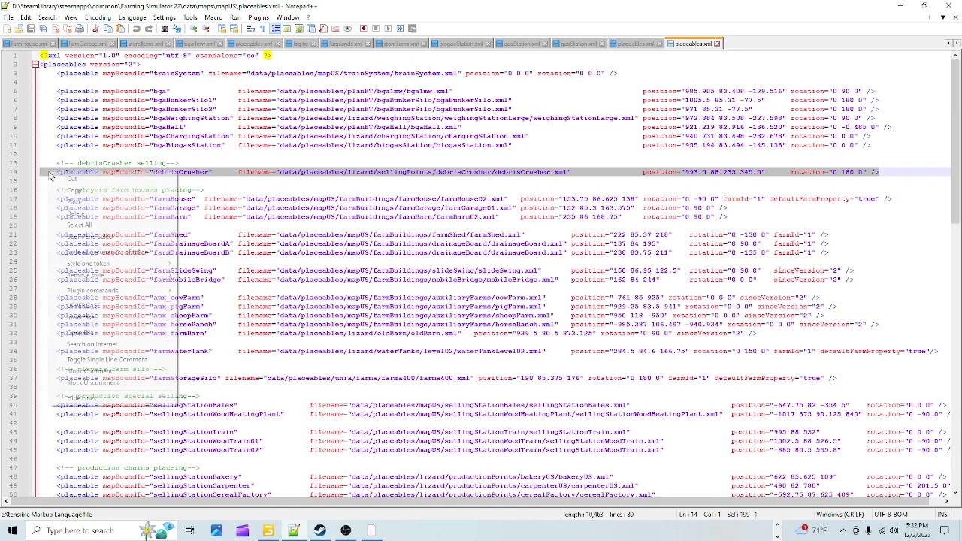
left_click(204, 175)
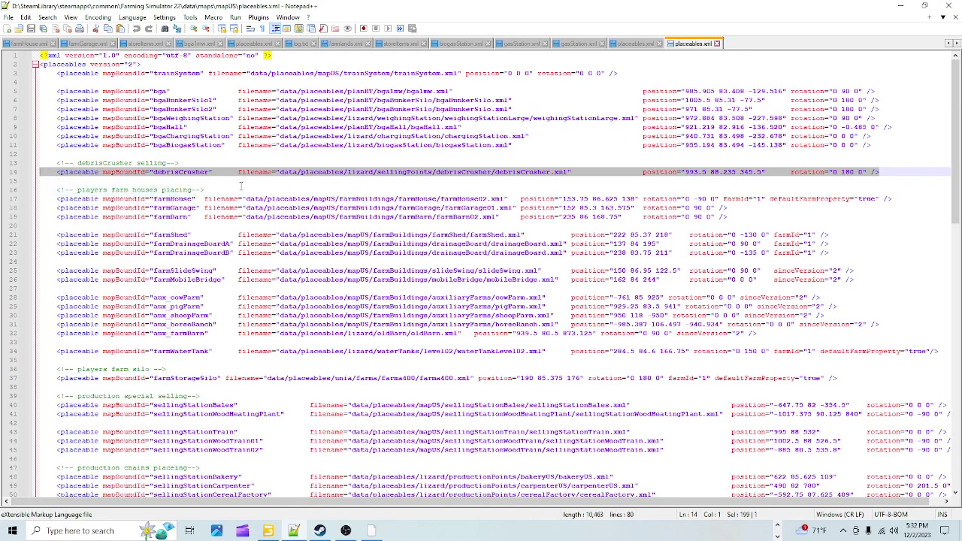
left_click(241, 185)
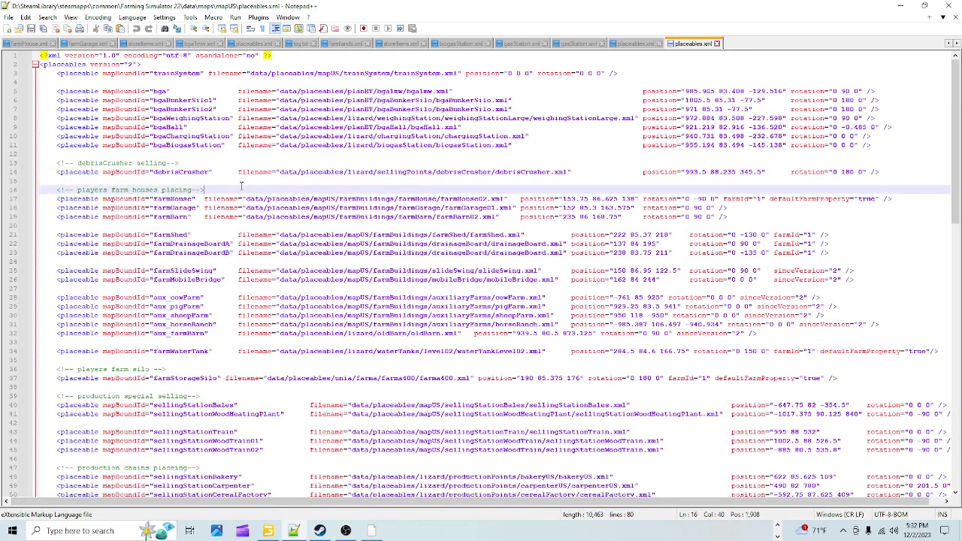
left_click(716, 44)
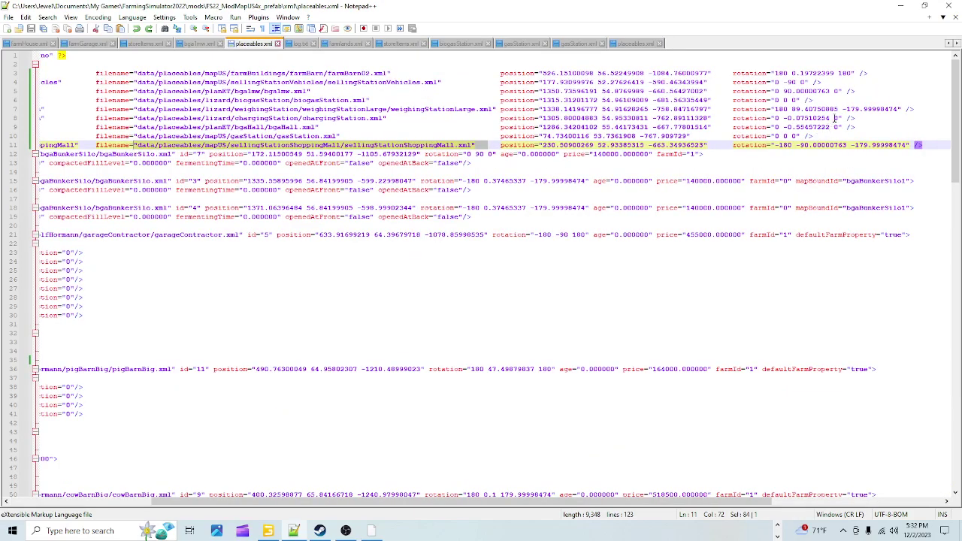
- Browse in File Explorer to Documents, My Games, FarmingSimulator2022, mods, FS22_ModMapUS4x_prefab and open its xml folder
left_click(900, 5)
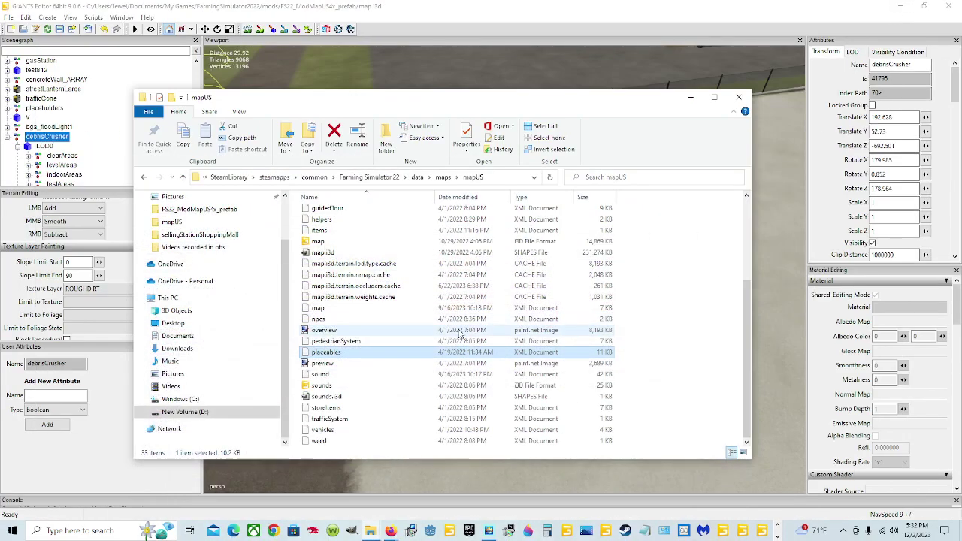
left_click(220, 335)
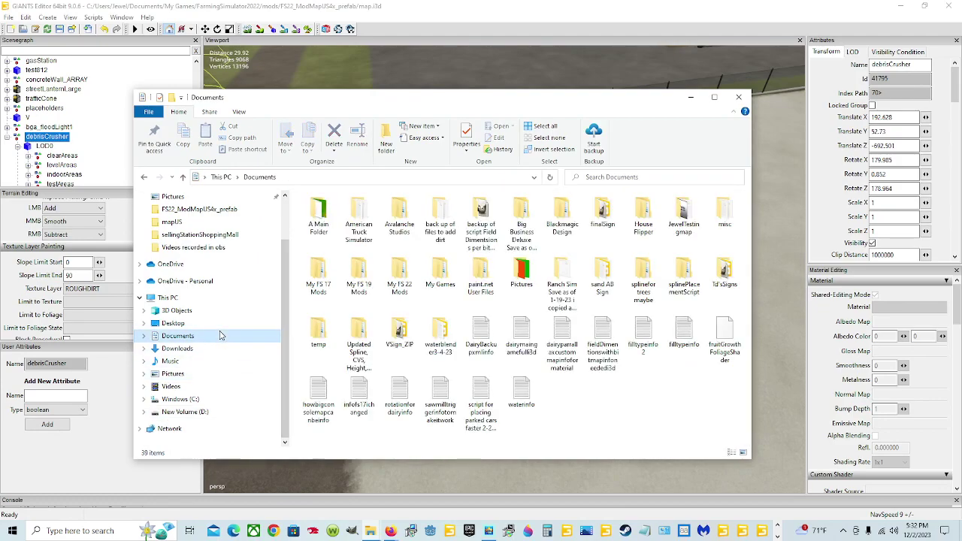
double_click(440, 272)
left_click(361, 234)
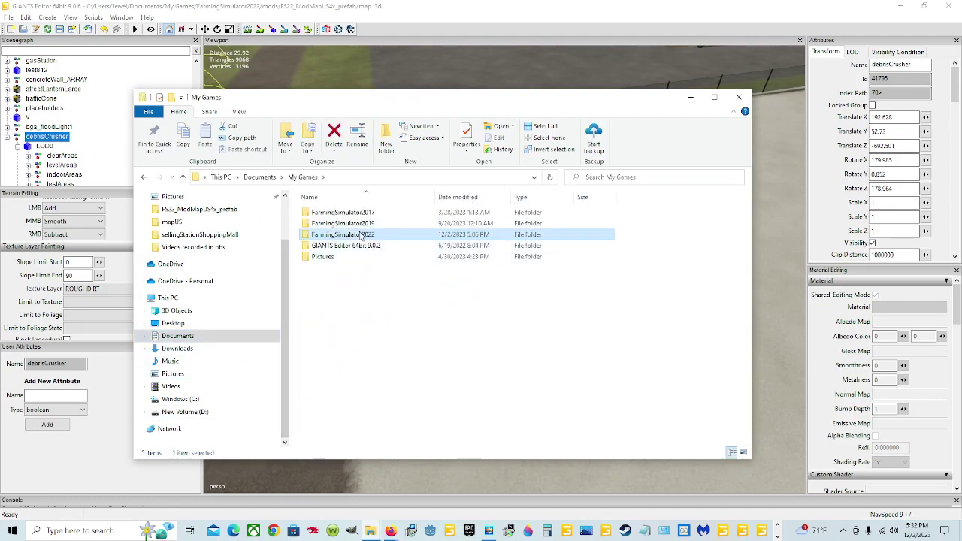
double_click(361, 235)
double_click(329, 300)
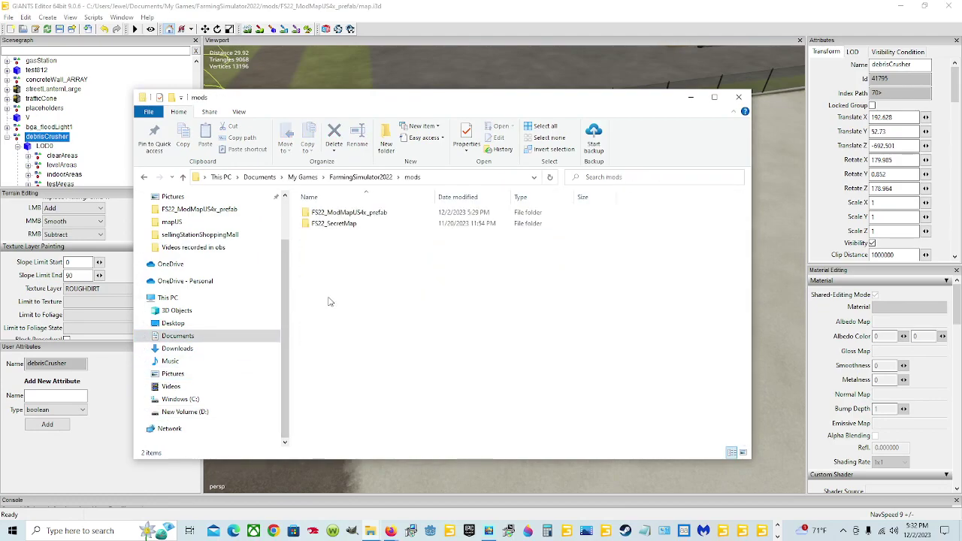
double_click(346, 212)
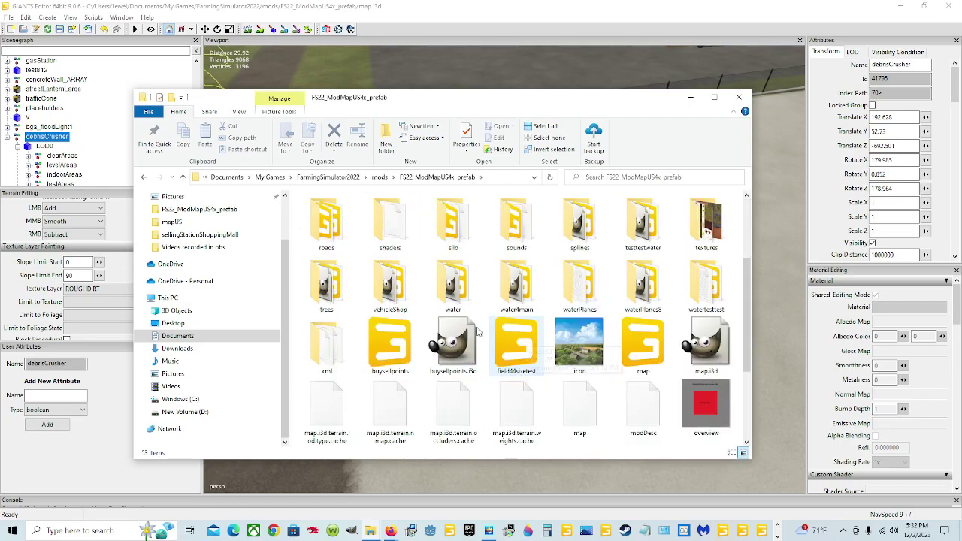
double_click(327, 346)
- Open the mod map's placeables XML document from the xml folder in Notepad++
left_click(367, 282)
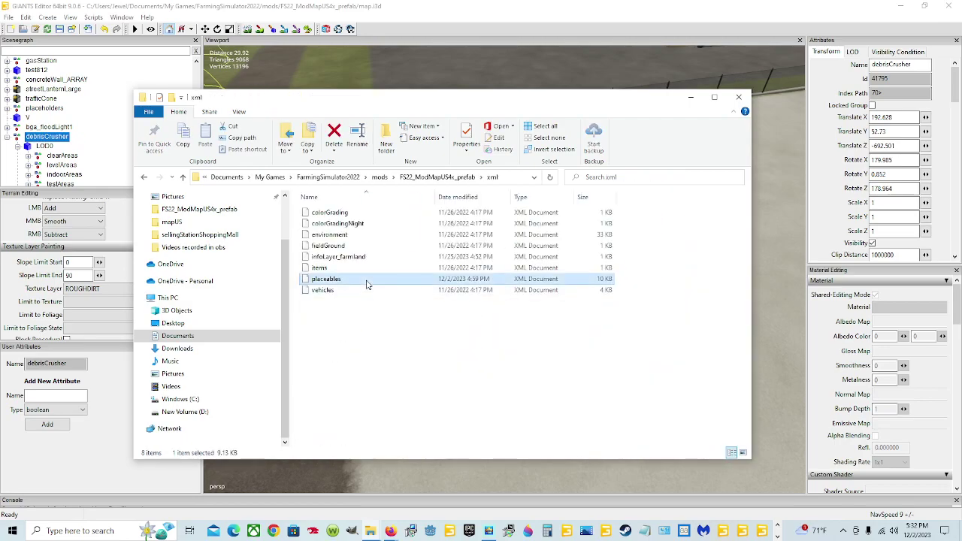
right_click(366, 283)
left_click(421, 320)
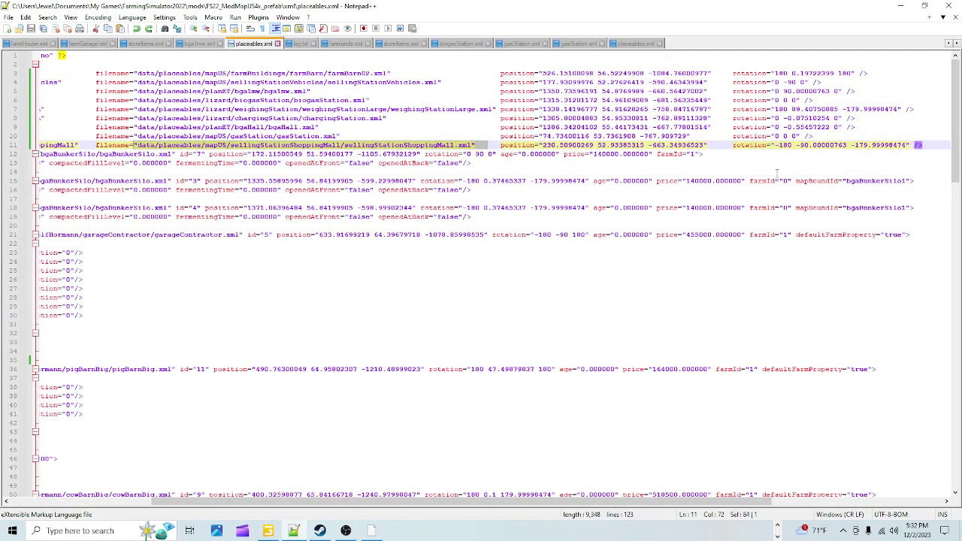
- Paste the debrisCrusher entry on a new line below sellingStationShoppingMall and align its attributes with the entries above
left_click(924, 147)
left_click(925, 148)
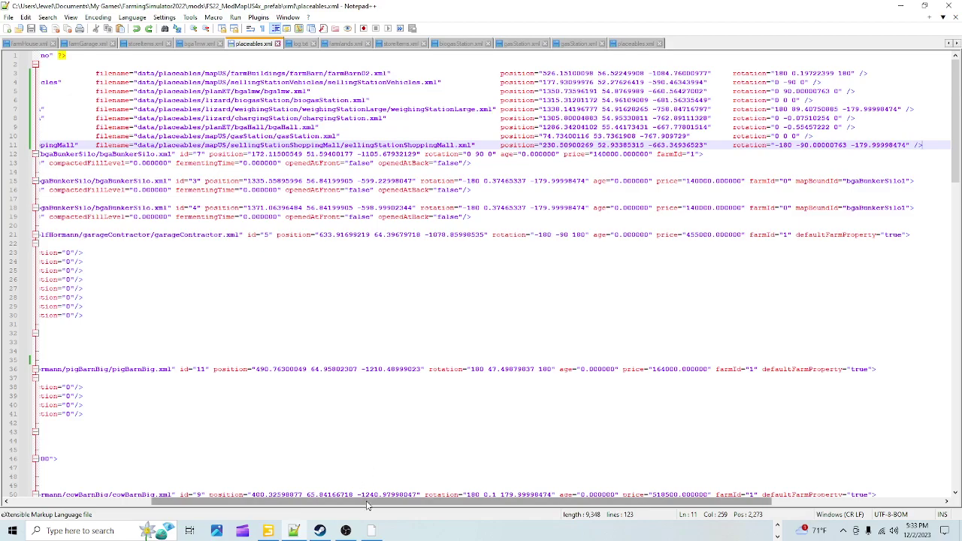
left_click_drag(368, 503, 218, 503)
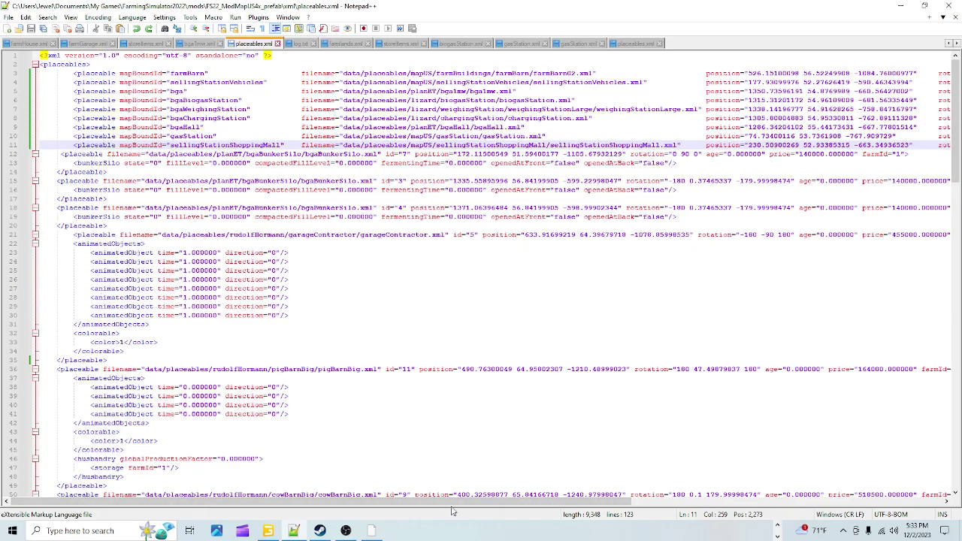
left_click_drag(454, 502, 765, 502)
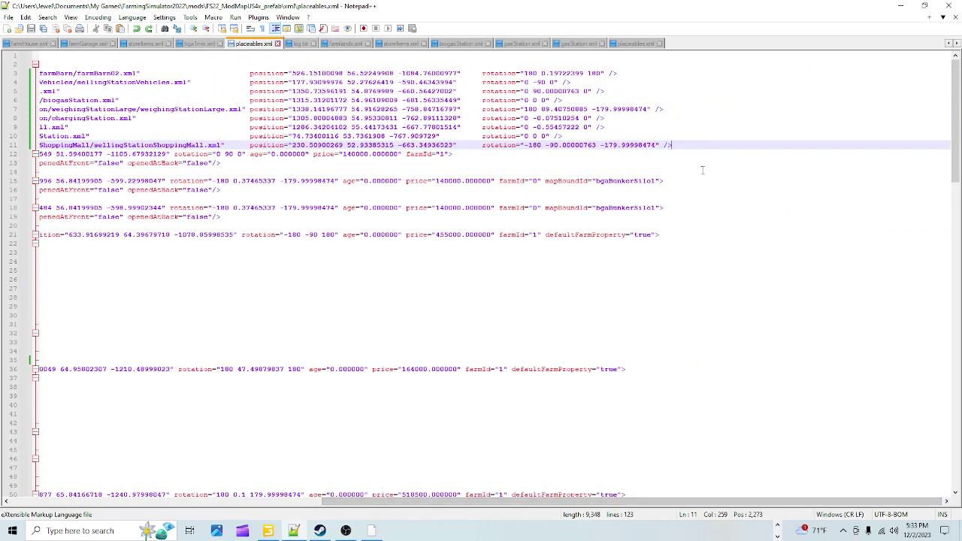
key("Return")
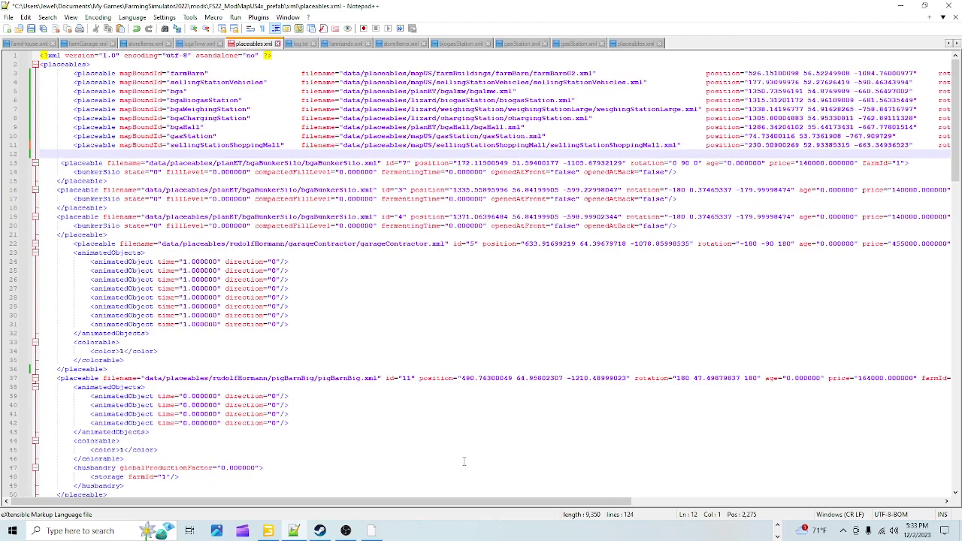
right_click(42, 153)
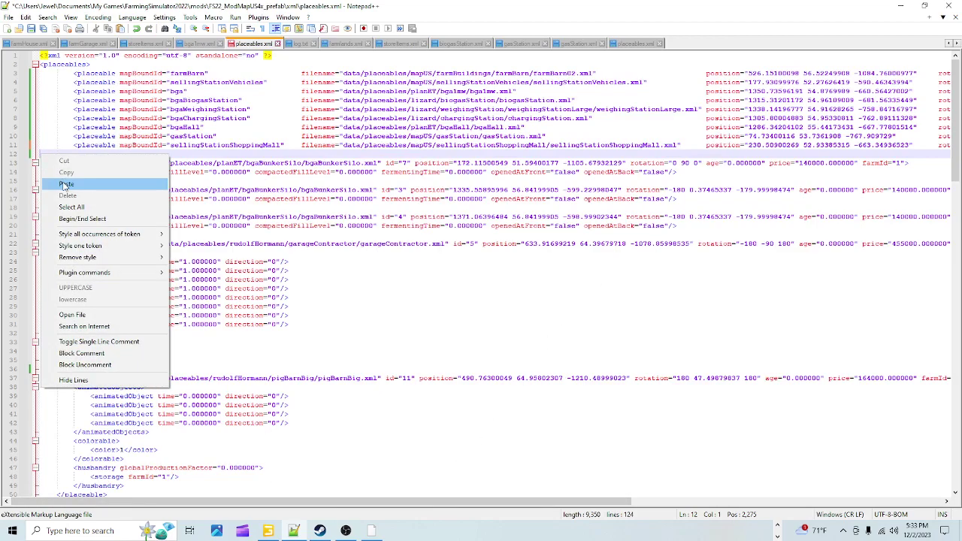
left_click(65, 185)
left_click(58, 154)
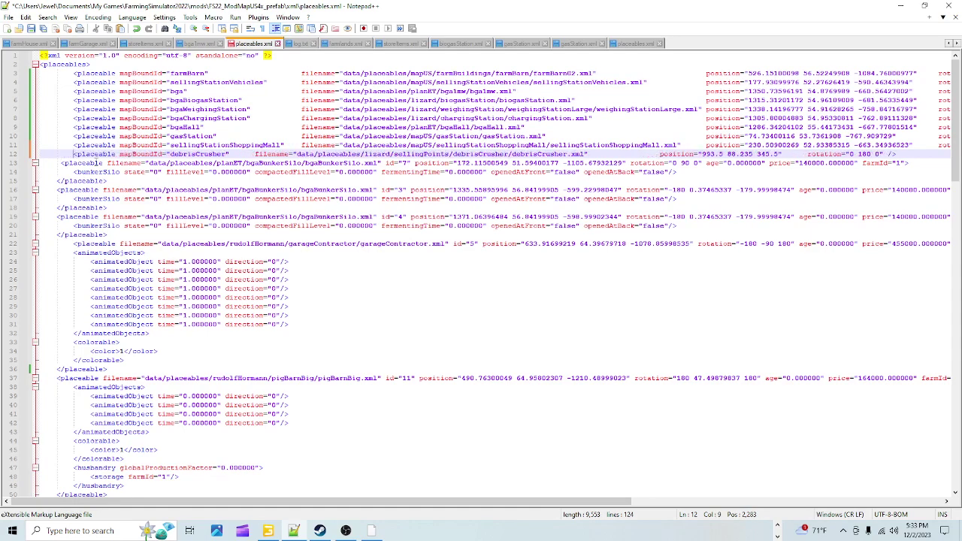
left_click(256, 153)
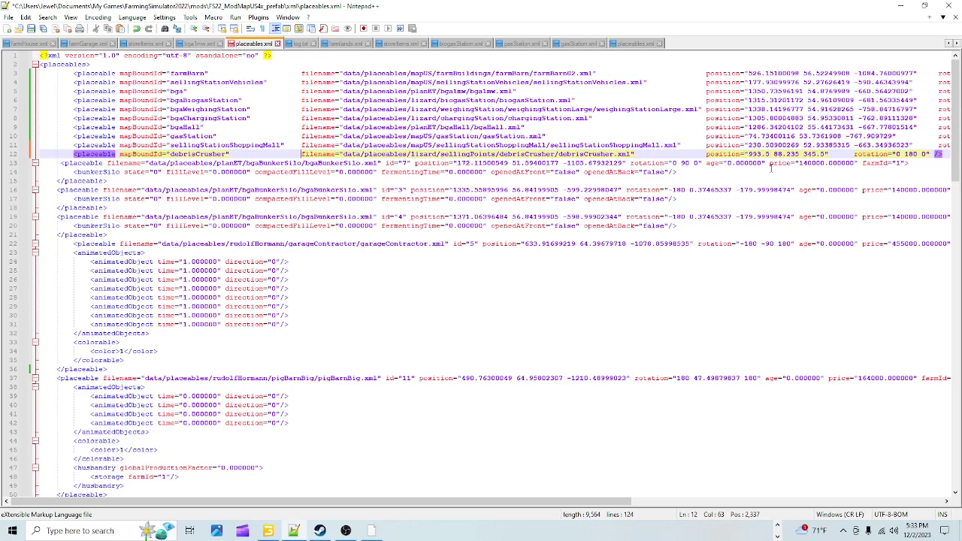
- Switch to GIANTS Editor, copy the placed debrisCrusher's translation values and return to placeables.xml in Notepad++
left_click(292, 529)
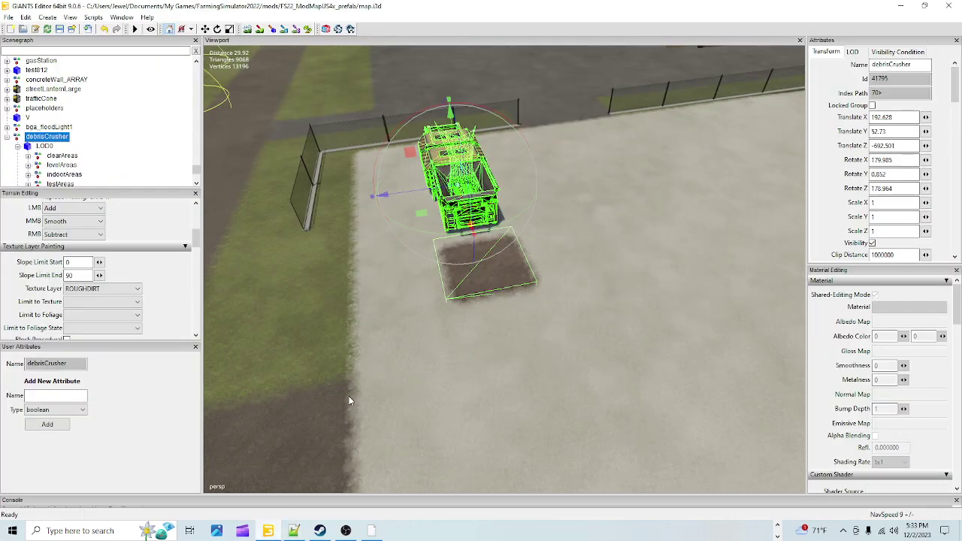
left_click(7, 137)
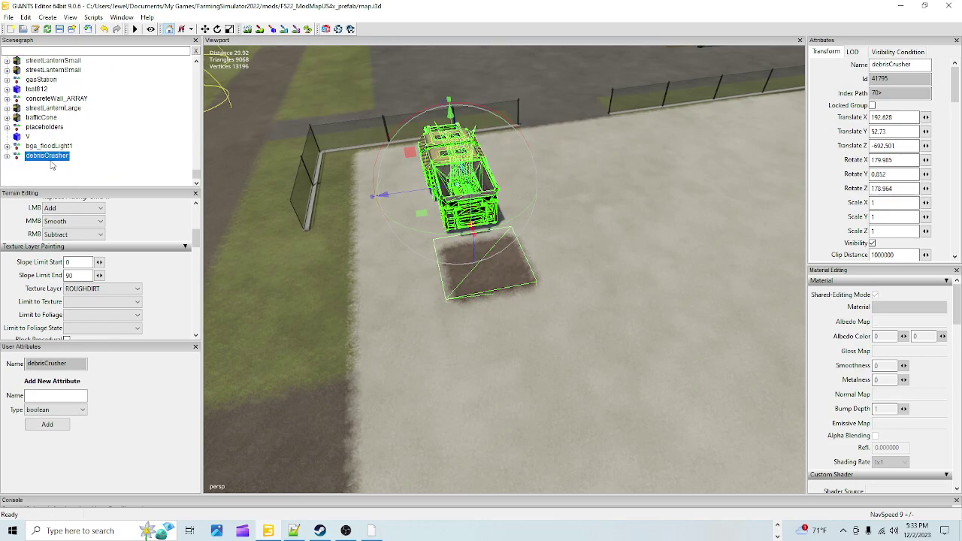
left_click(7, 155)
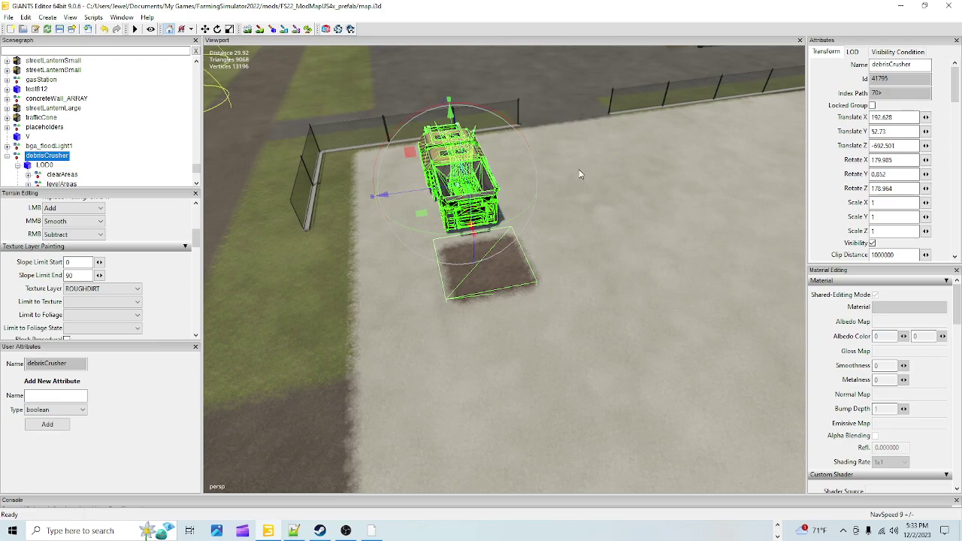
left_click(897, 119)
left_click(293, 531)
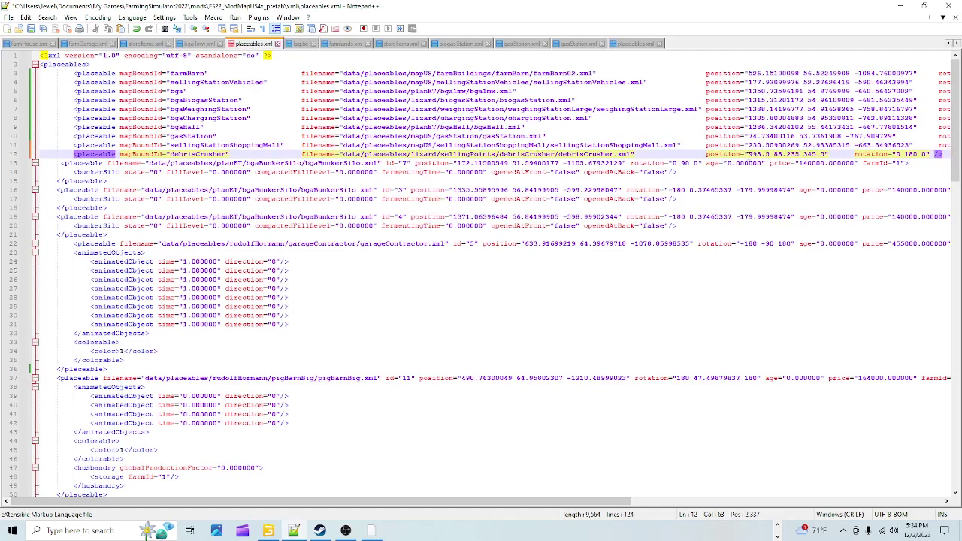
- Replace the debrisCrusher entry's position with the copied values 192.62800598 52.72978973 -692.50091553
left_click_drag(747, 155, 824, 154)
right_click(812, 155)
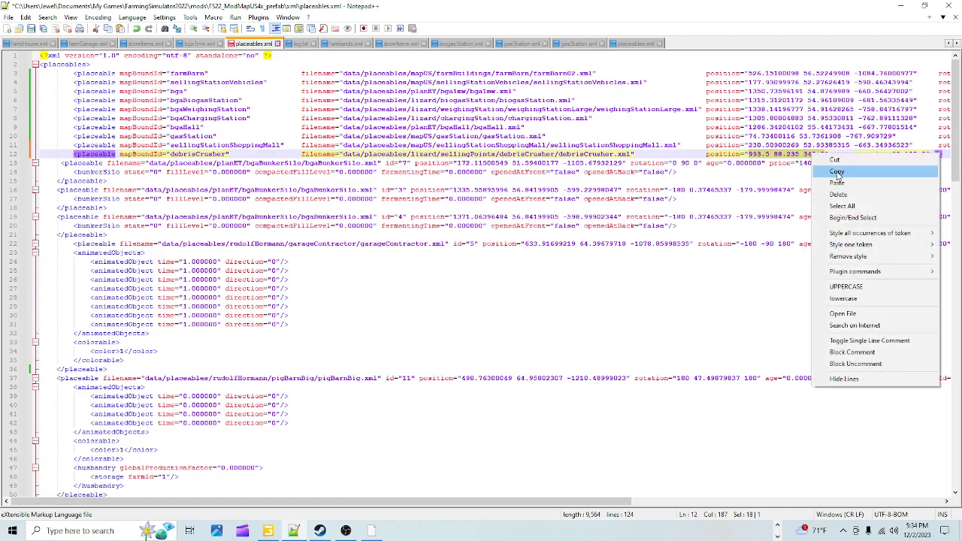
left_click(837, 184)
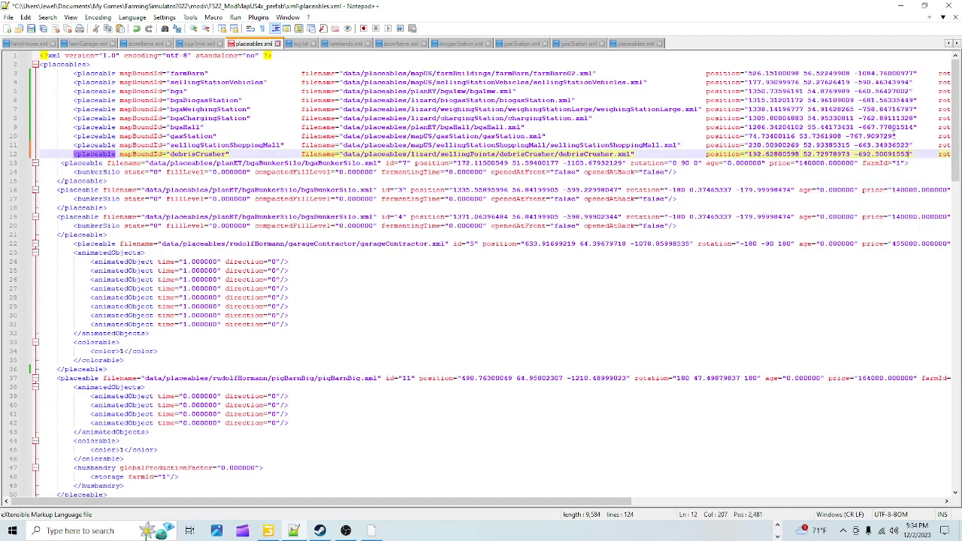
- Switch to GIANTS Editor, copy the placed debrisCrusher's rotation values and return to placeables.xml in Notepad++
left_click_drag(594, 504, 759, 504)
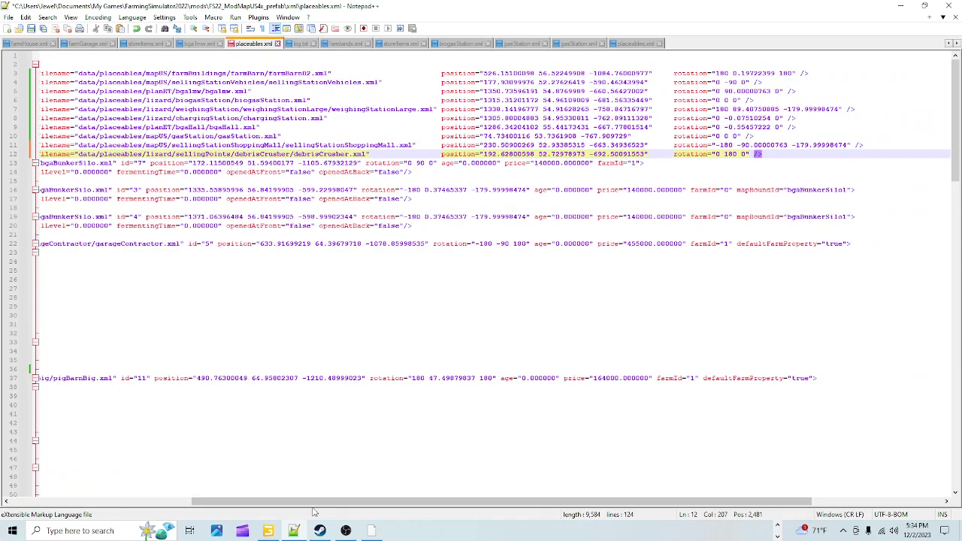
left_click(299, 531)
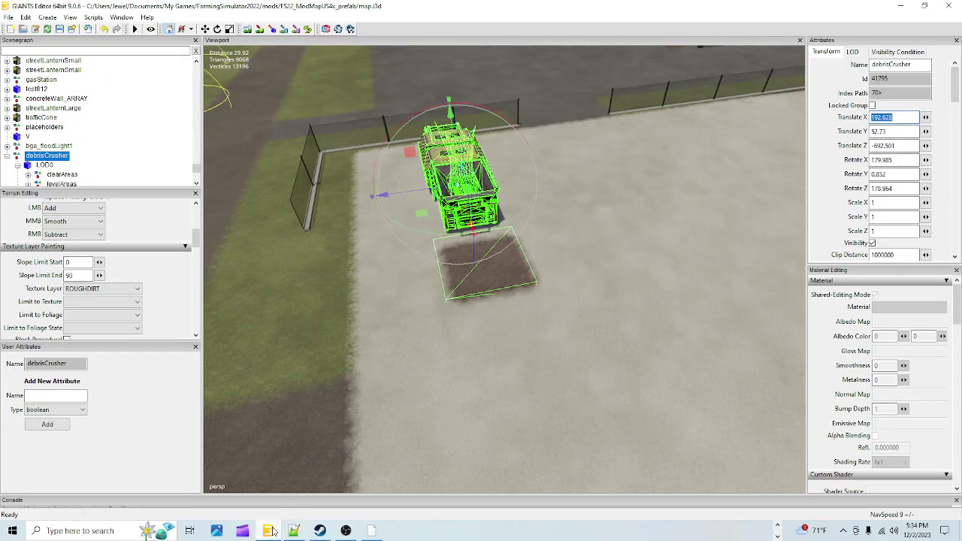
left_click(899, 175)
left_click(902, 159)
left_click(293, 531)
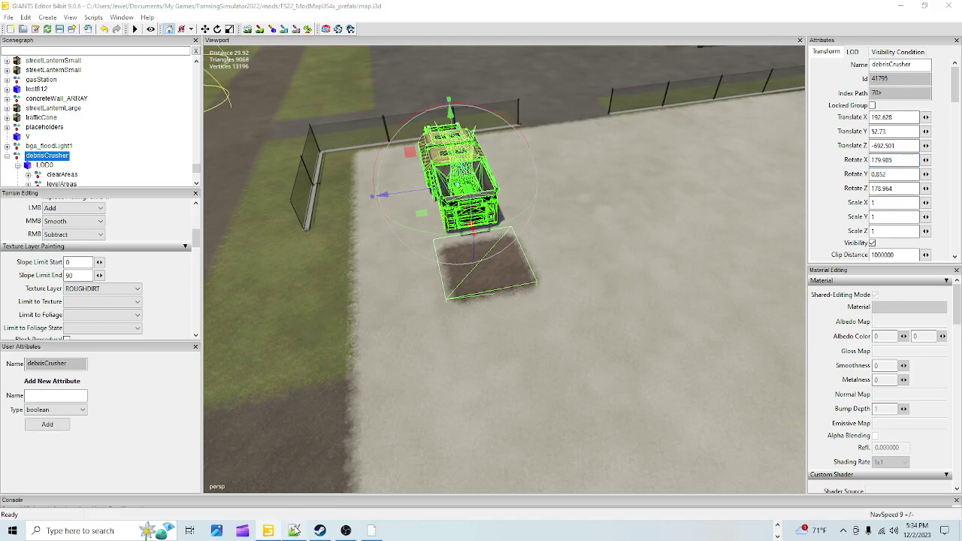
- Replace the debrisCrusher entry's rotation with the copied values 179.98500061 0.85230243 178.96365356 and save placeables.xml
left_click(717, 154)
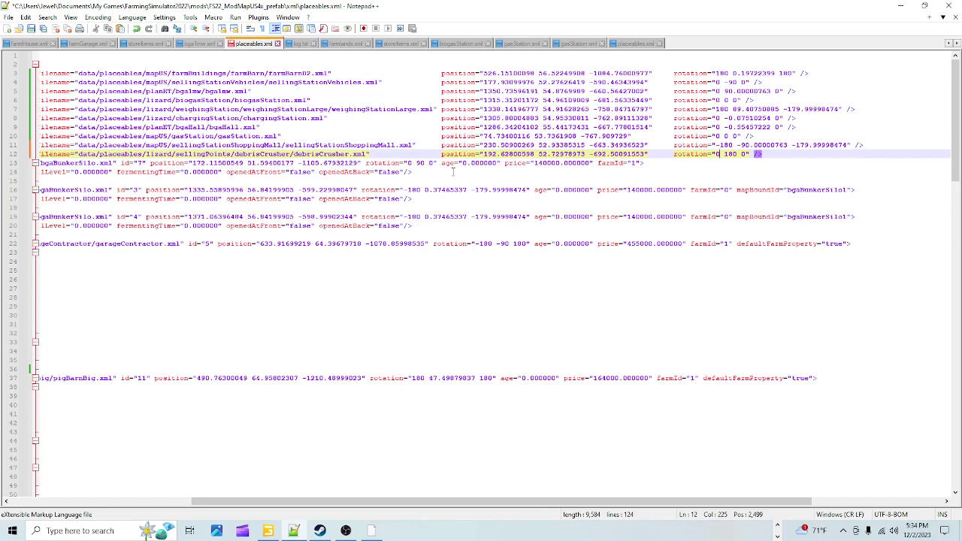
double_click(727, 154)
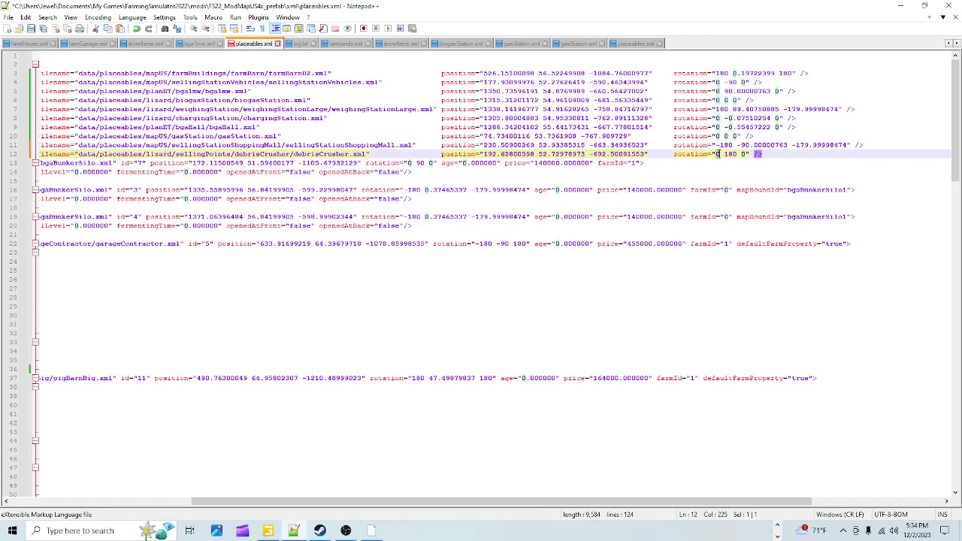
left_click_drag(727, 154, 745, 159)
right_click(735, 159)
left_click(757, 185)
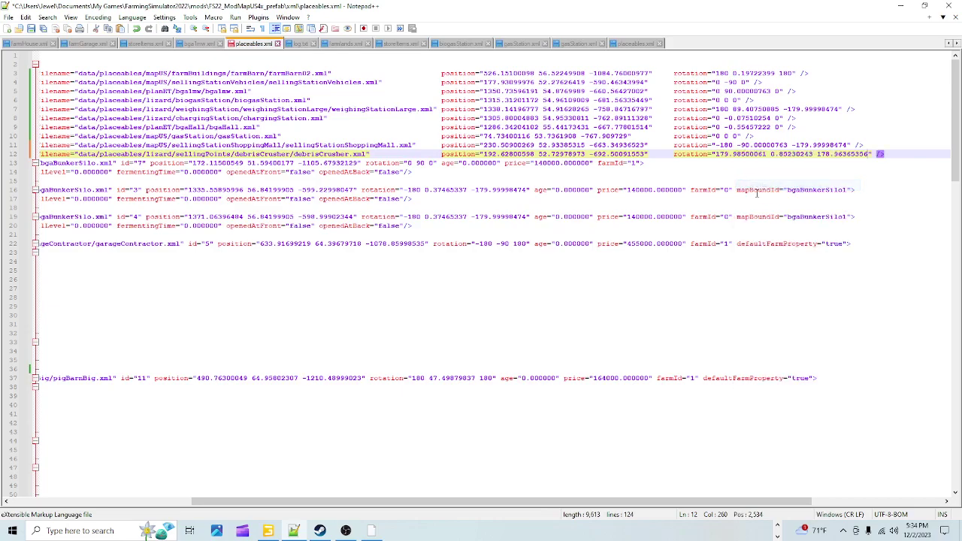
left_click(31, 29)
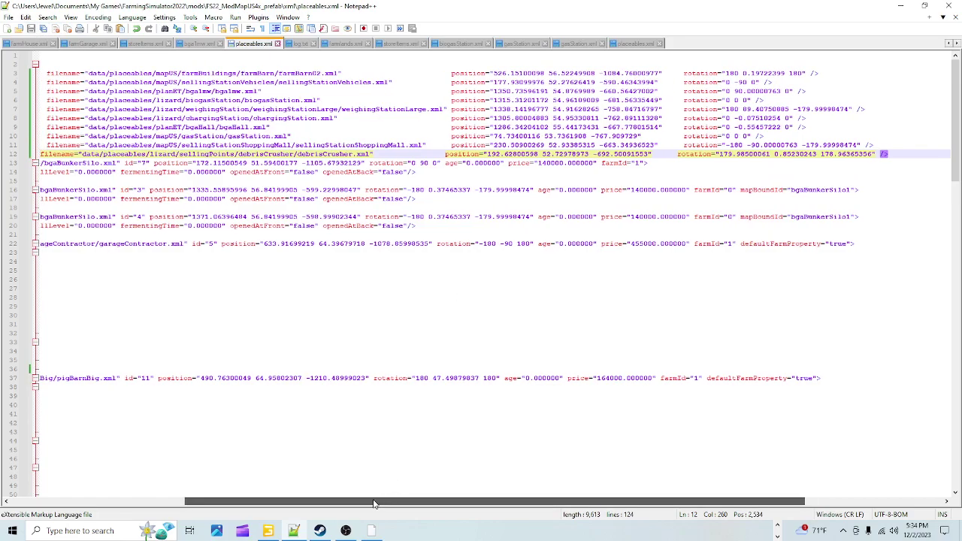
left_click_drag(402, 502, 245, 501)
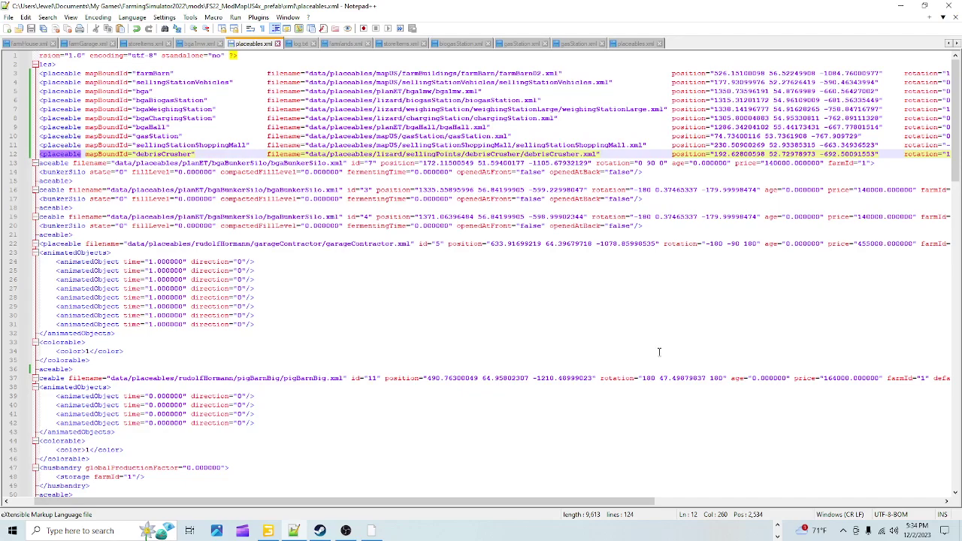
left_click_drag(541, 501, 501, 510)
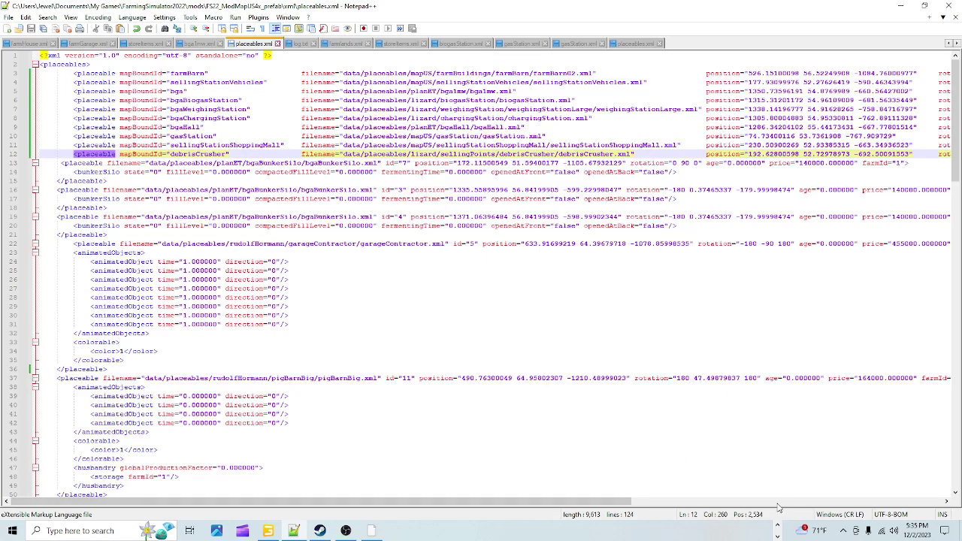
- Switch to GIANTS Editor and move the debrisCrusher node into the placeholders group in the scenegraph
left_click(275, 533)
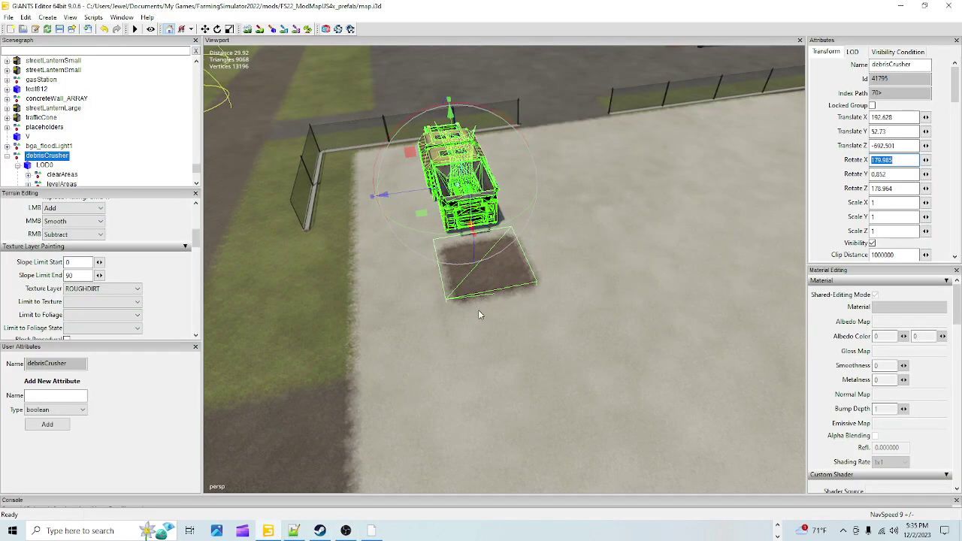
left_click(3, 153)
left_click(6, 155)
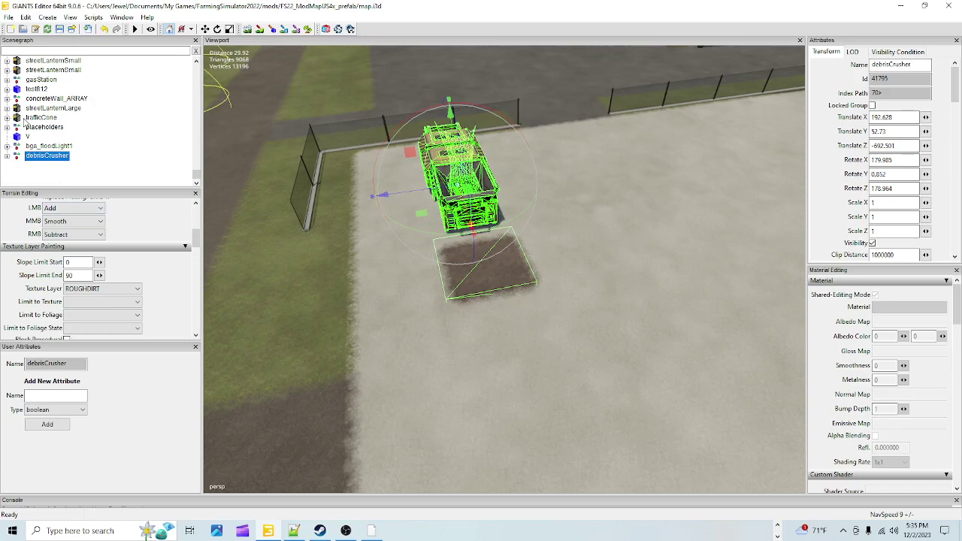
scroll(23, 120, "up", 3)
scroll(24, 121, "down", 3)
left_click(45, 127)
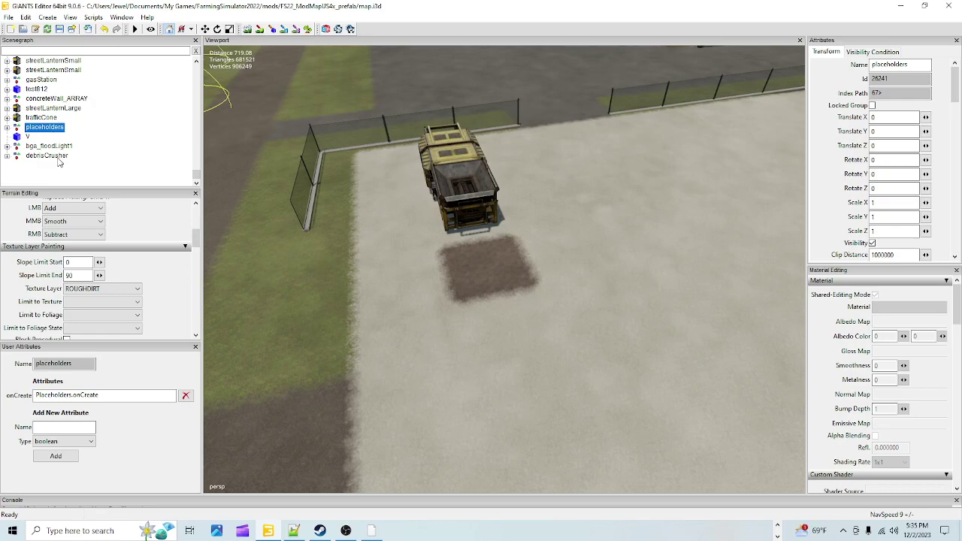
left_click(48, 156)
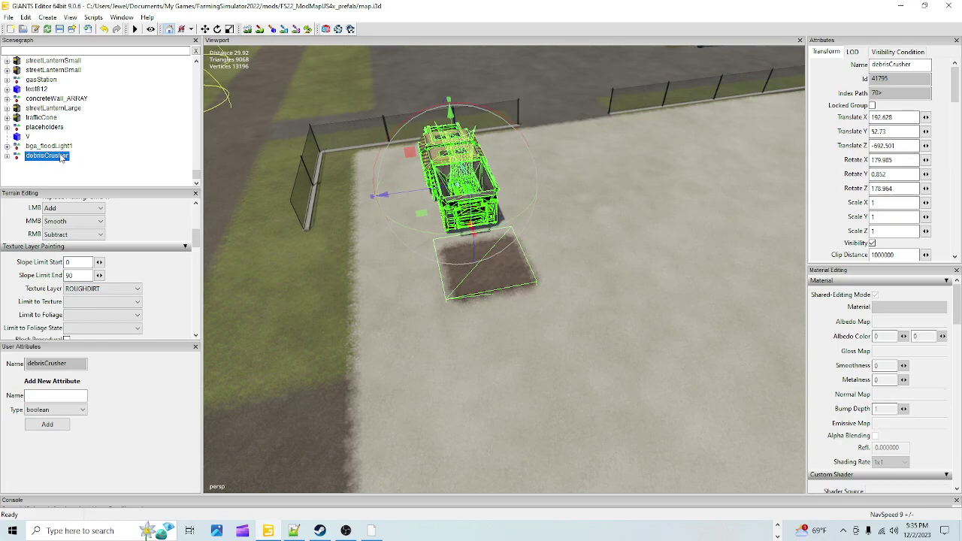
left_click_drag(52, 161, 56, 130)
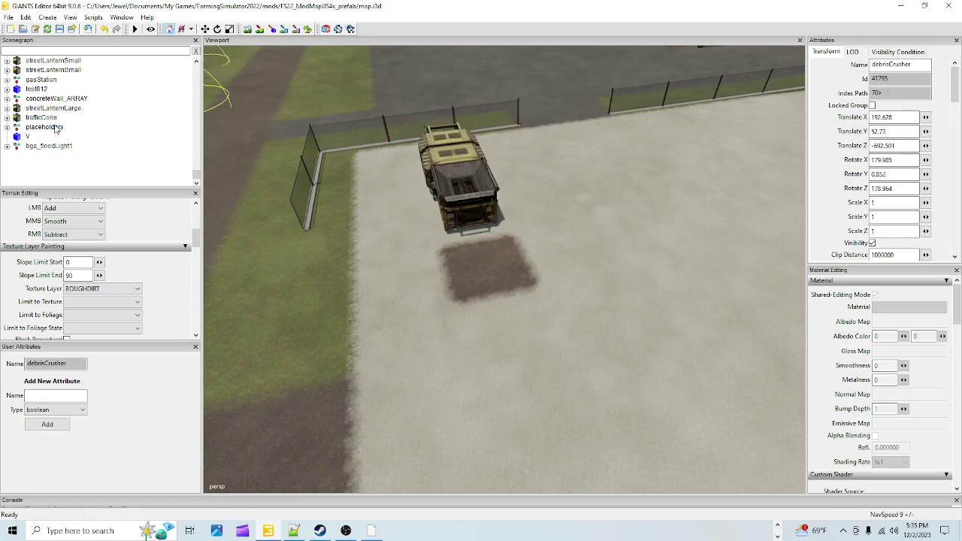
left_click(7, 127)
scroll(68, 154, "down", 3)
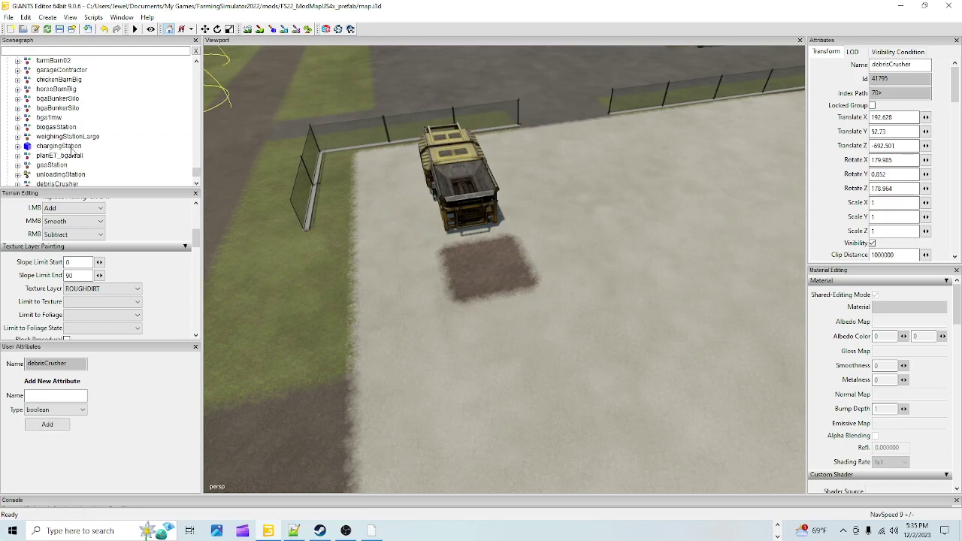
left_click(68, 137)
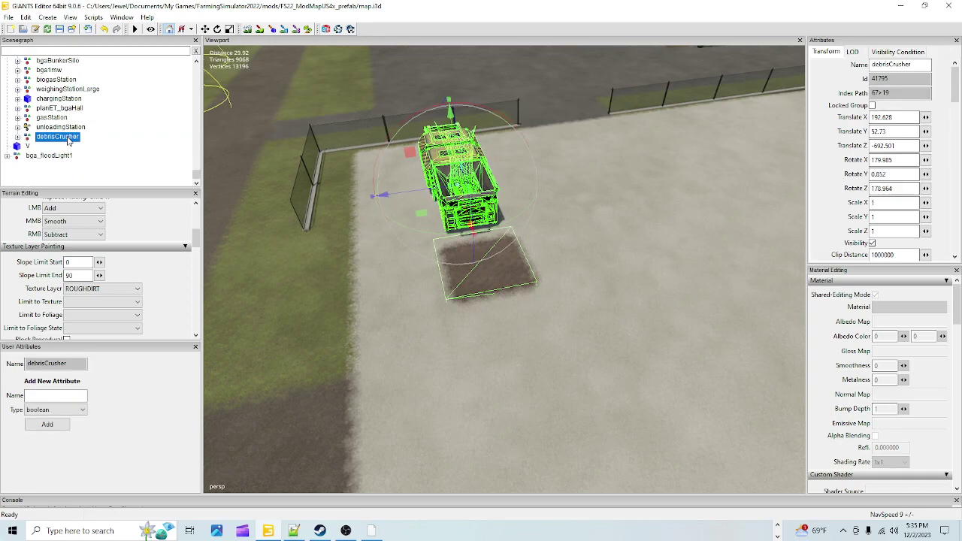
scroll(123, 174, "up", 1)
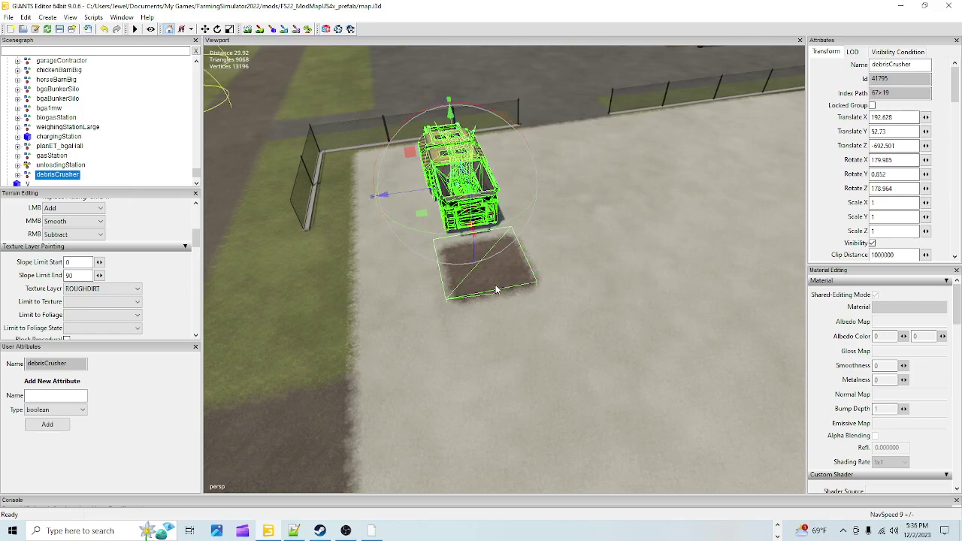
right_click_drag(494, 285, 485, 284)
scroll(448, 327, "up", 6)
left_click_drag(448, 328, 357, 306, "alt")
scroll(356, 307, "down", 6)
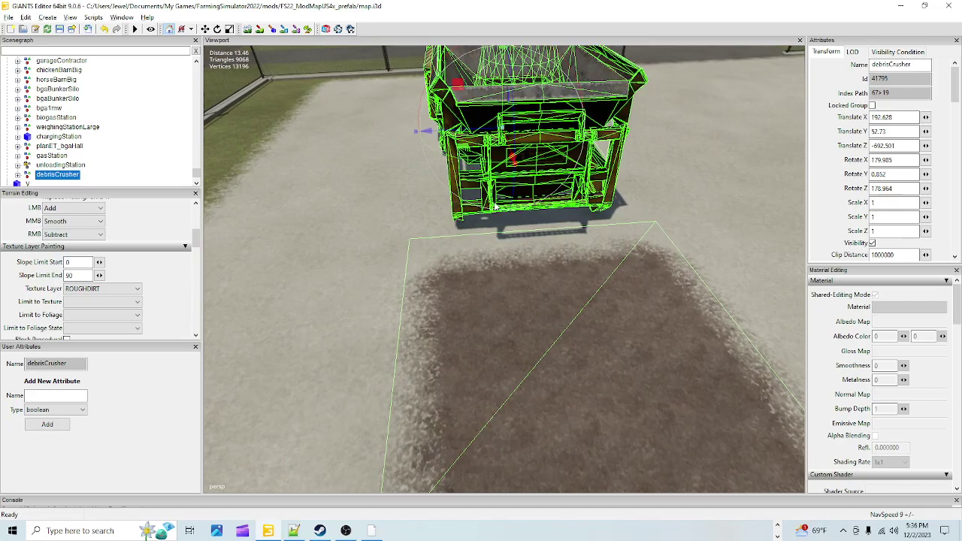
middle_click_drag(357, 308, 552, 247)
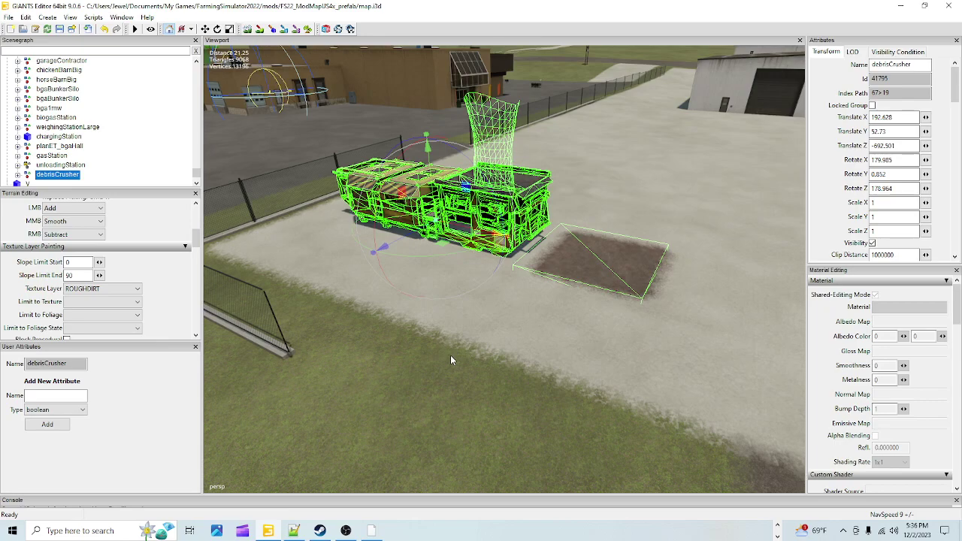
- Switch to File Explorer and open the data folder of Farming Simulator 22 under SteamLibrary\steamapps\common on New Volume (D:)
left_click(779, 524)
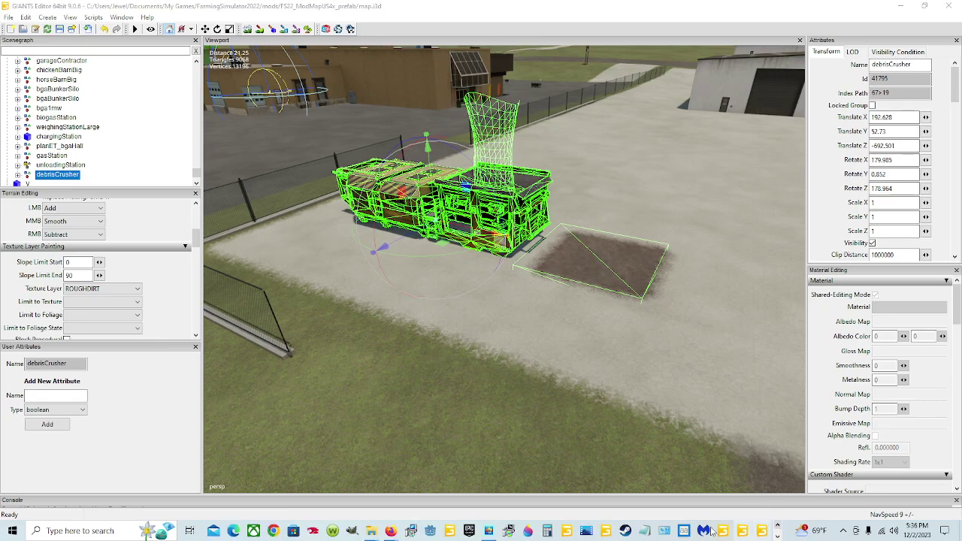
mouse_move(370, 532)
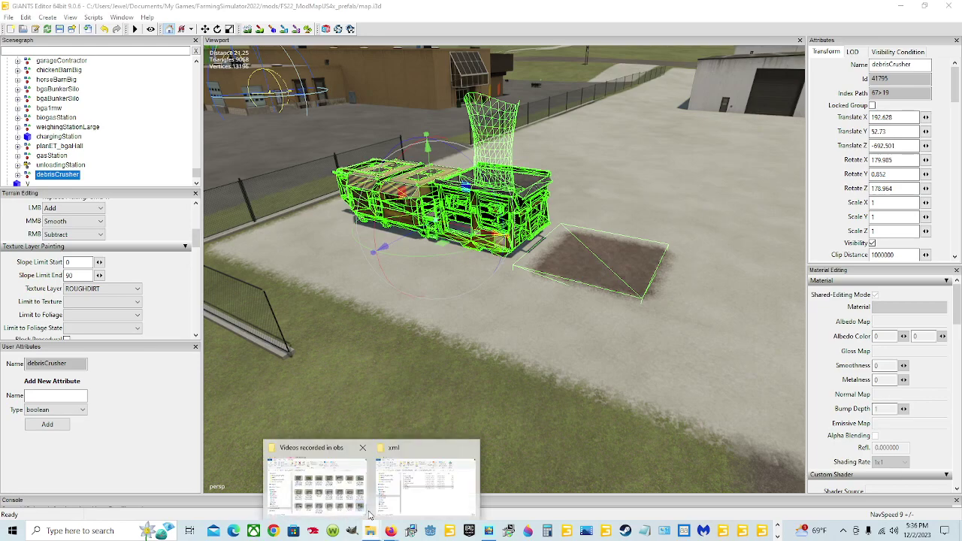
left_click(399, 495)
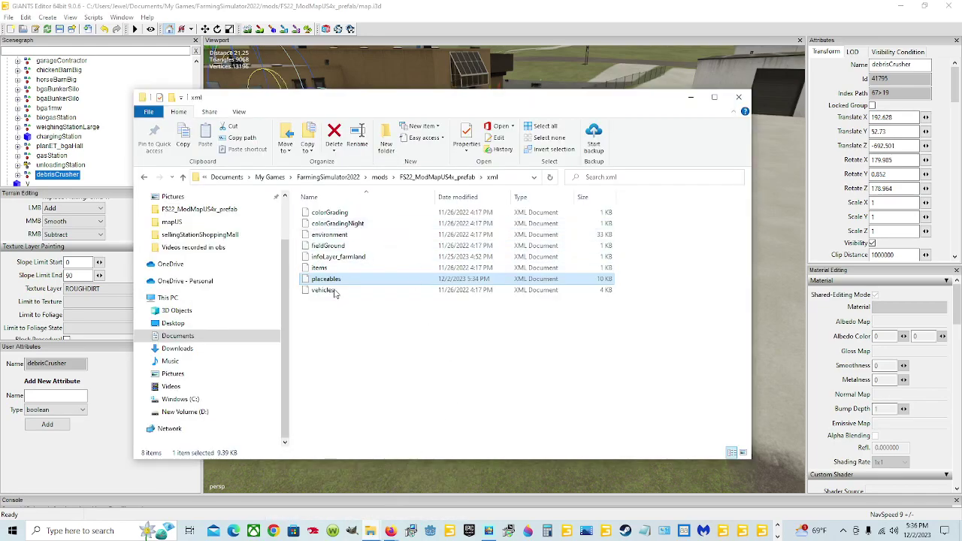
left_click(255, 418)
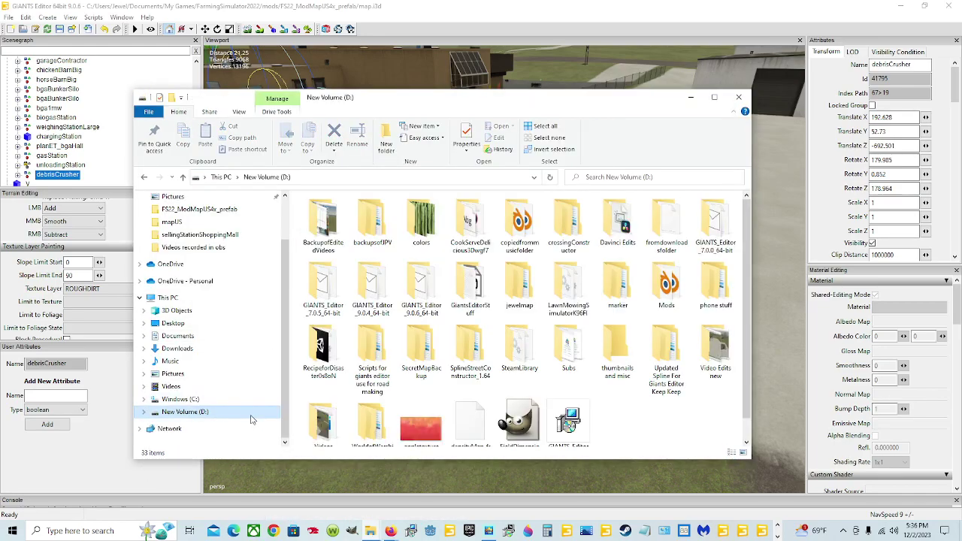
double_click(519, 346)
double_click(393, 214)
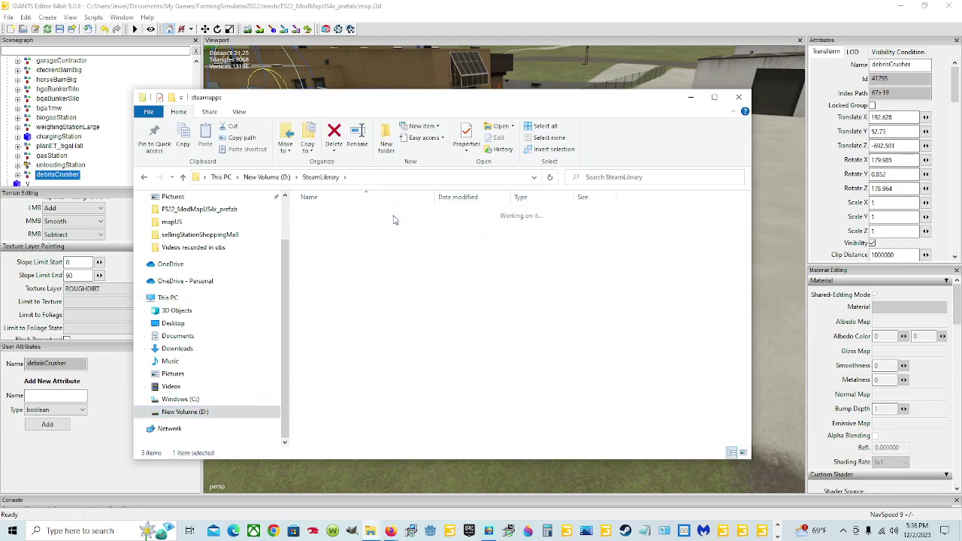
double_click(384, 212)
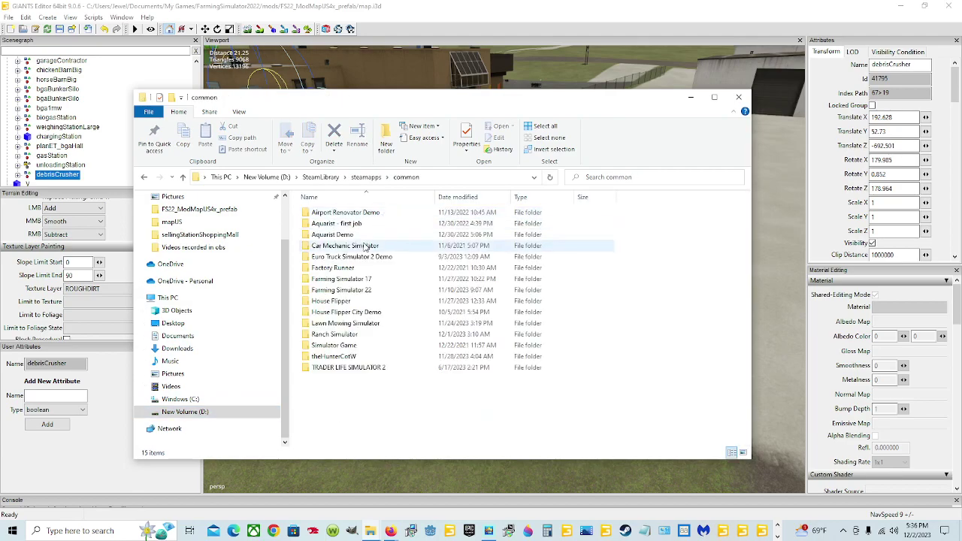
double_click(342, 289)
left_click(367, 214)
double_click(367, 214)
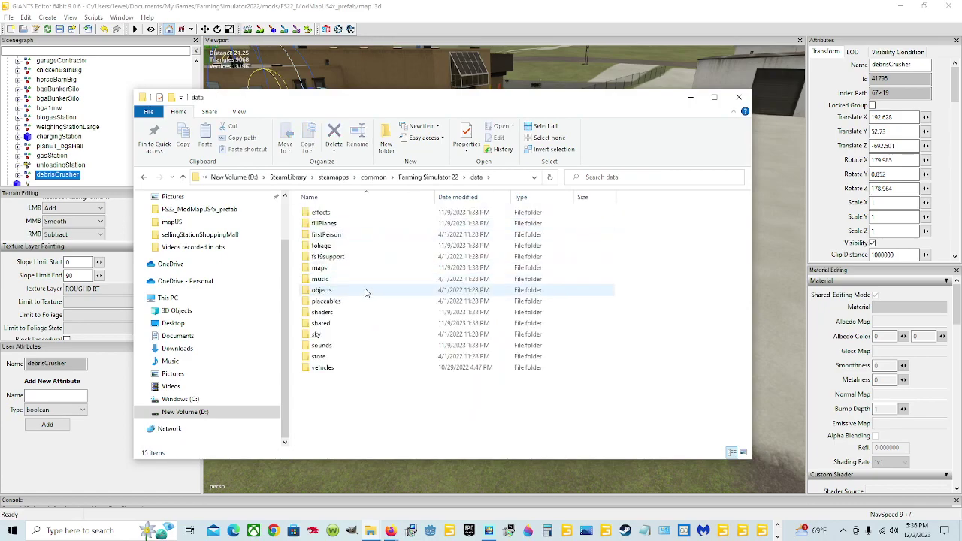
- Open the debrisCrusher folder under placeables\lizard\sellingPoints in the game's data folder
double_click(365, 290)
left_click(343, 324)
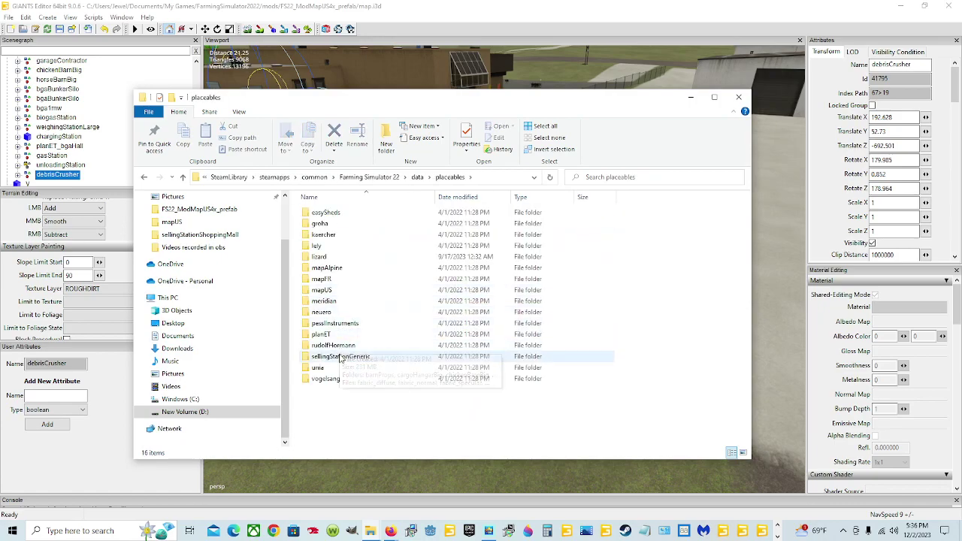
left_click(349, 290)
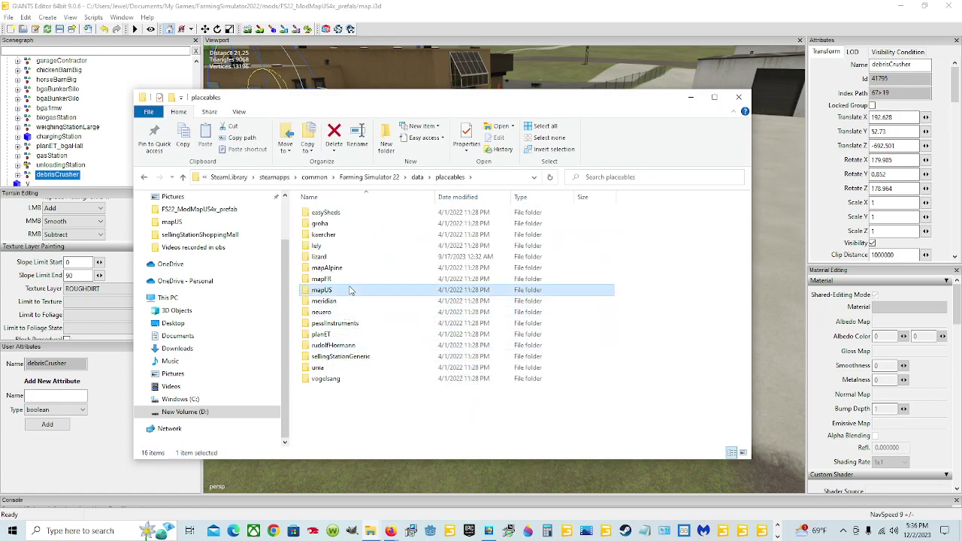
left_click(355, 260)
double_click(356, 260)
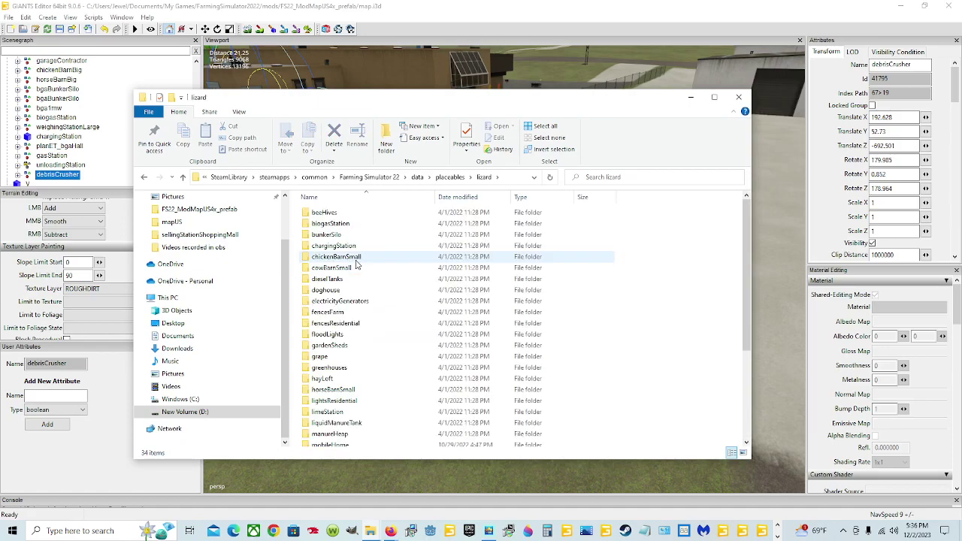
scroll(354, 368, "down", 4)
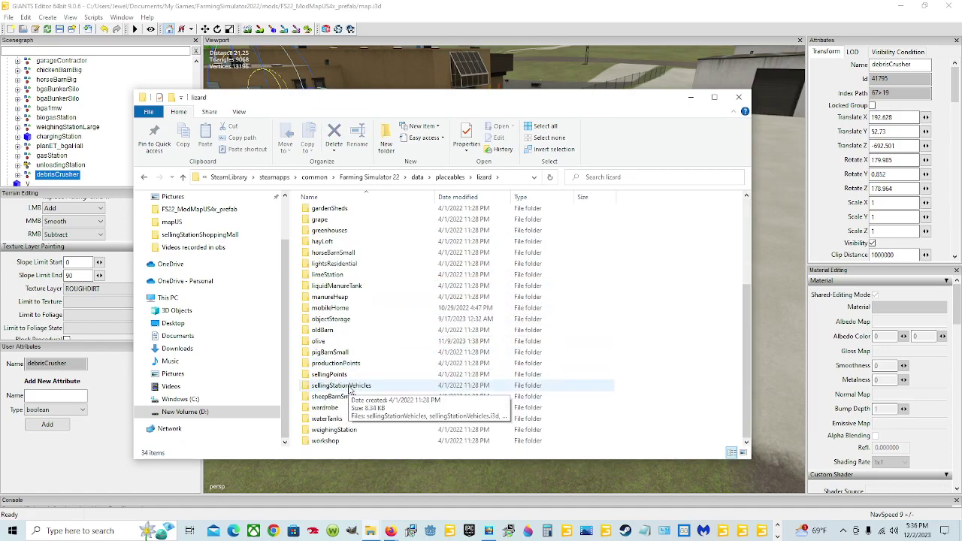
double_click(350, 372)
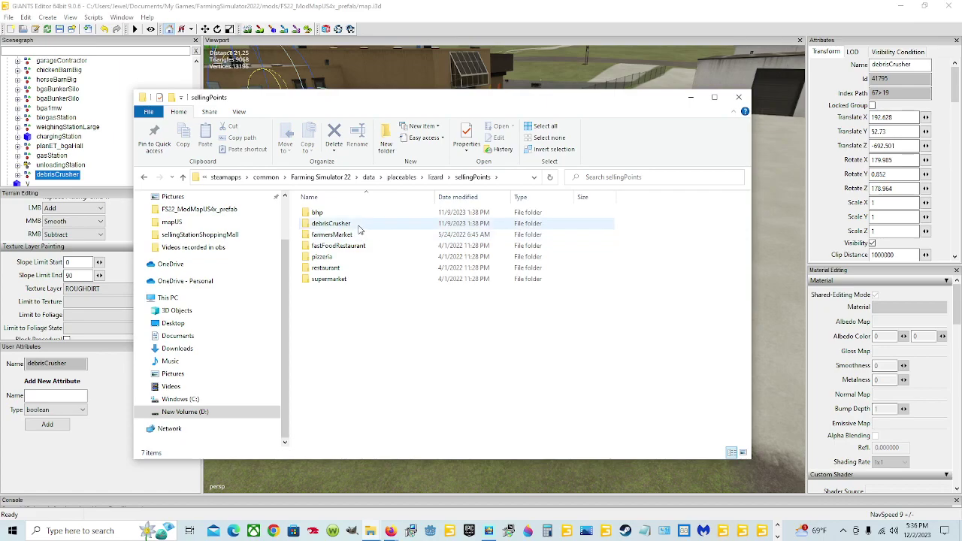
double_click(356, 224)
- Identify the debrisCrusher i3d and XML files in the folder and return to GIANTS Editor
left_click(444, 230)
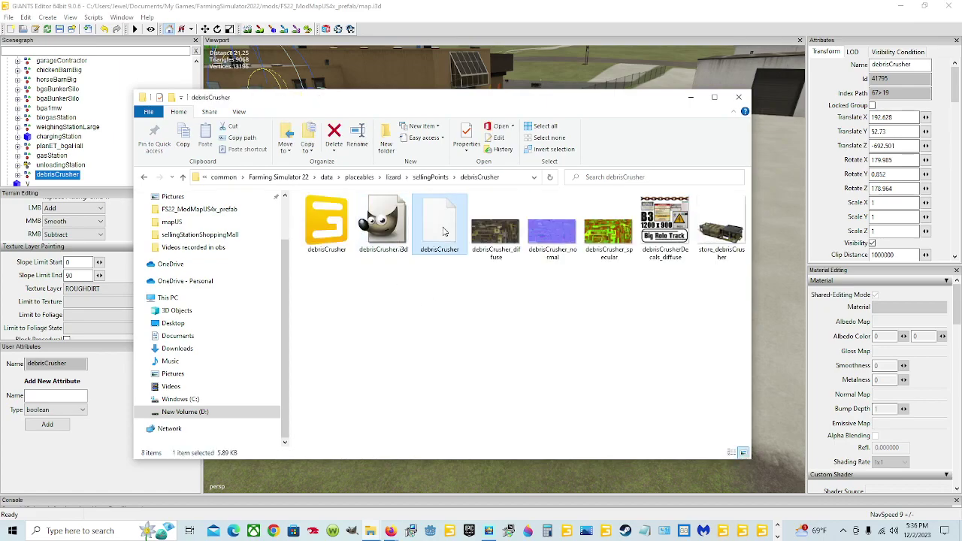
left_click(326, 225)
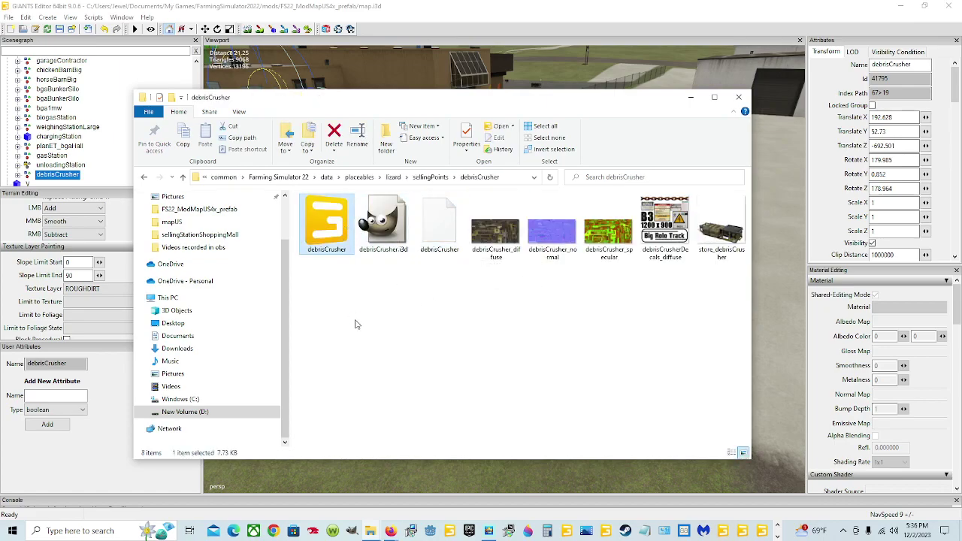
left_click(439, 239)
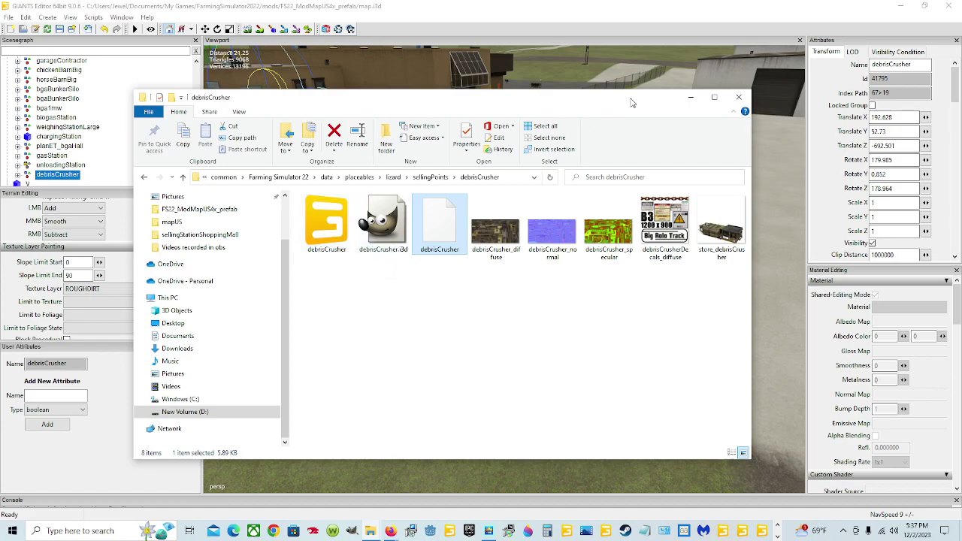
left_click(689, 98)
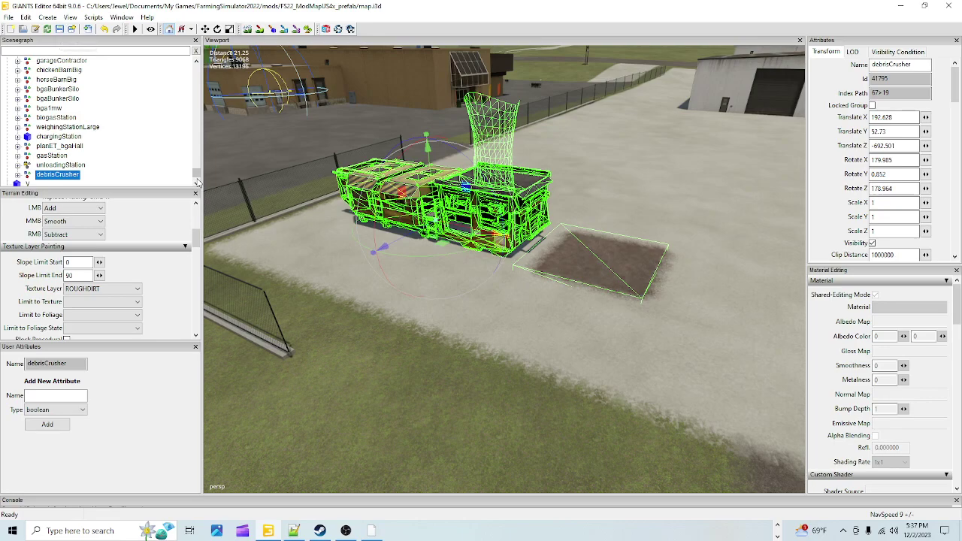
- Move the careerStartPoint node onto the concrete beside the debris crusher's dirt patch and save the map
left_click_drag(196, 175, 196, 66)
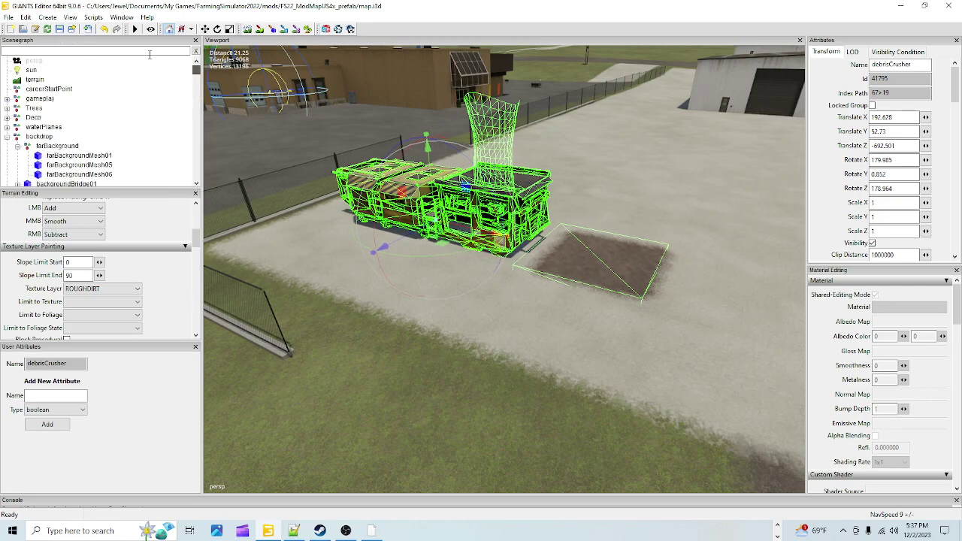
left_click(50, 89)
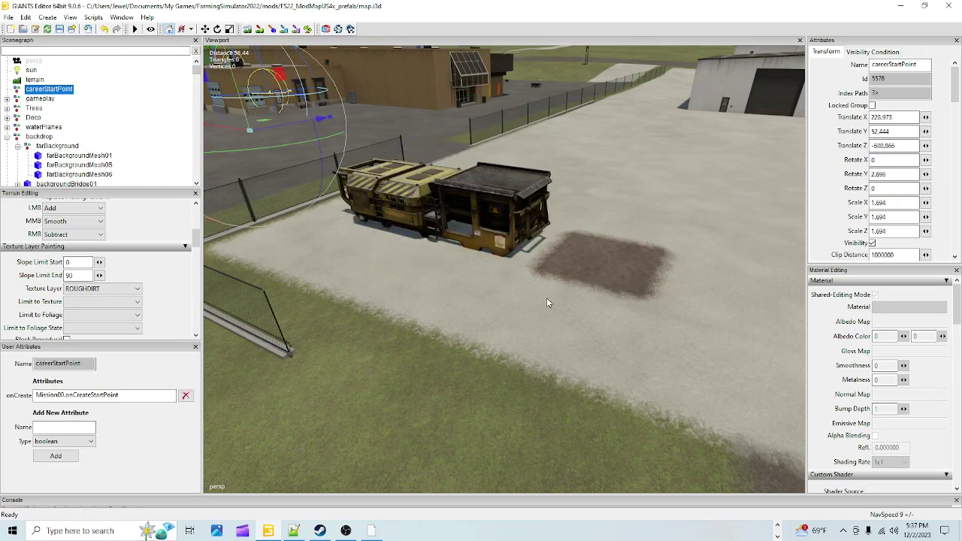
left_click(555, 342, "ctrl+shift")
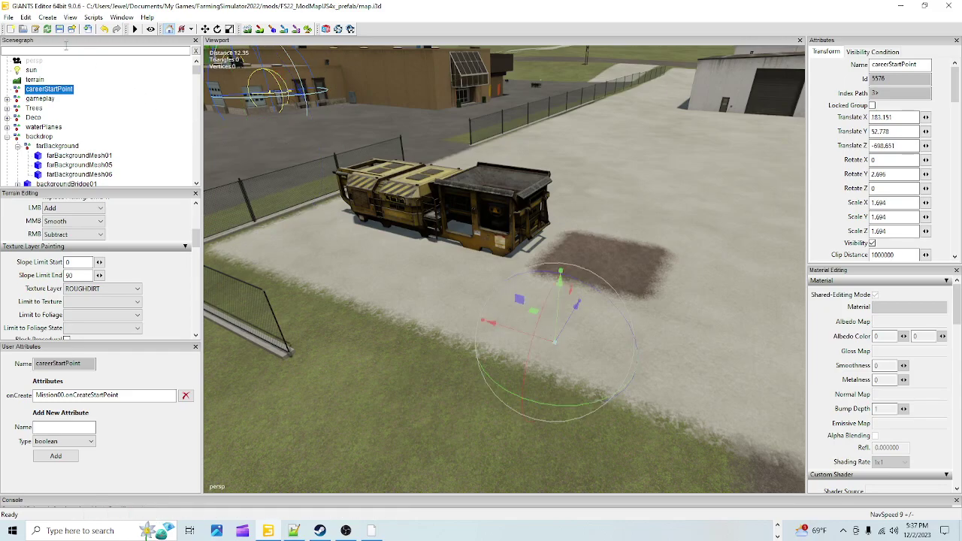
left_click(59, 29)
- Switch to Steam, launch Farming Simulator 22 and open the career game saves
left_click(319, 530)
left_click(310, 277)
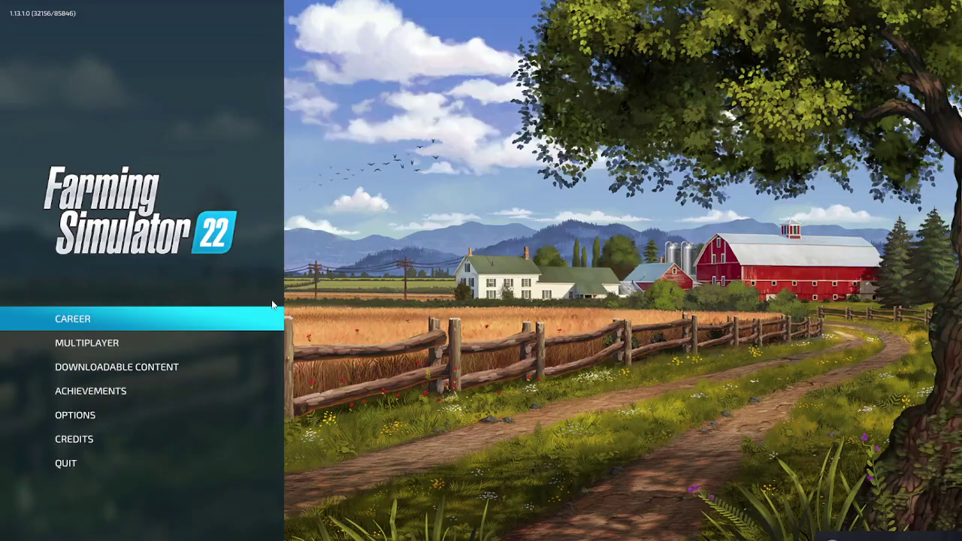
left_click(275, 313)
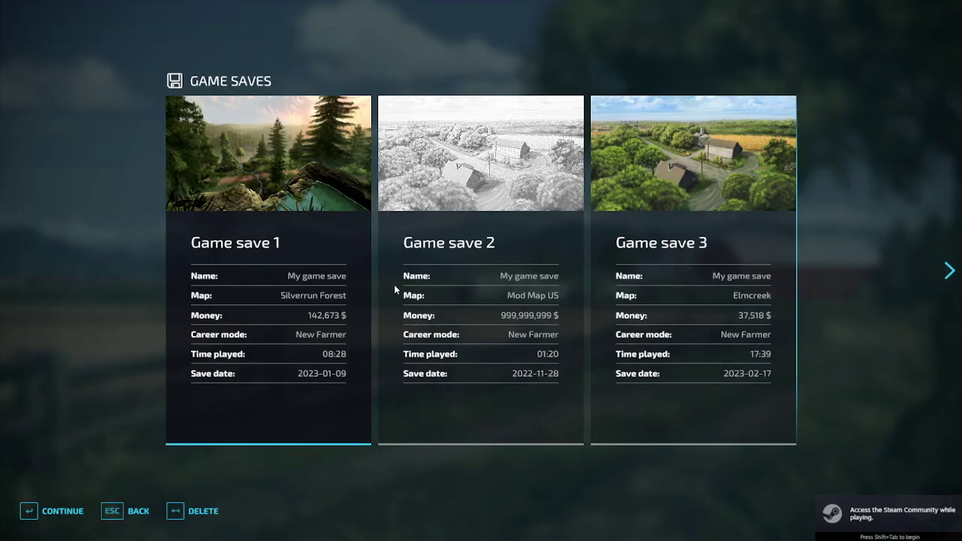
- Start a new career in the empty slot after Game save 14 on the Mod Map US map
scroll(395, 290, "down", 12)
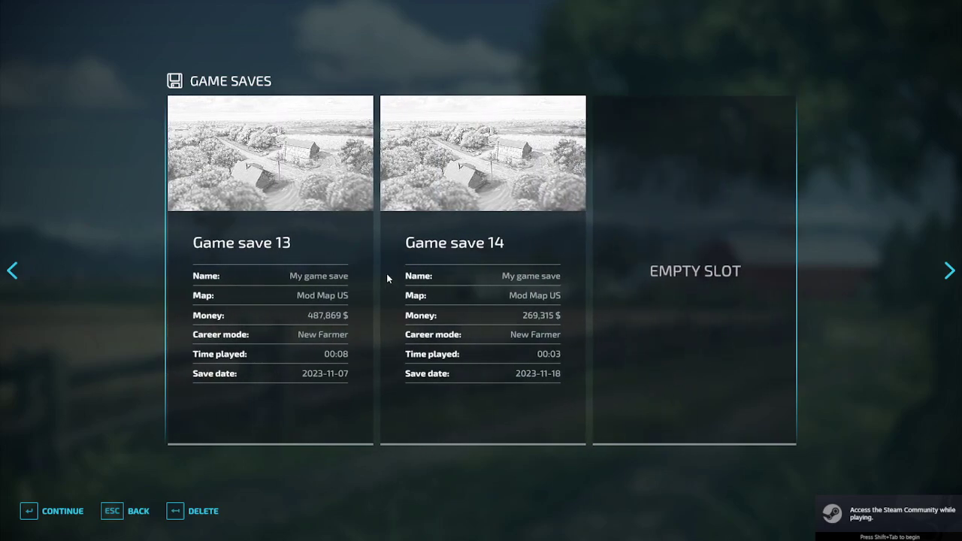
scroll(562, 239, "down", 1)
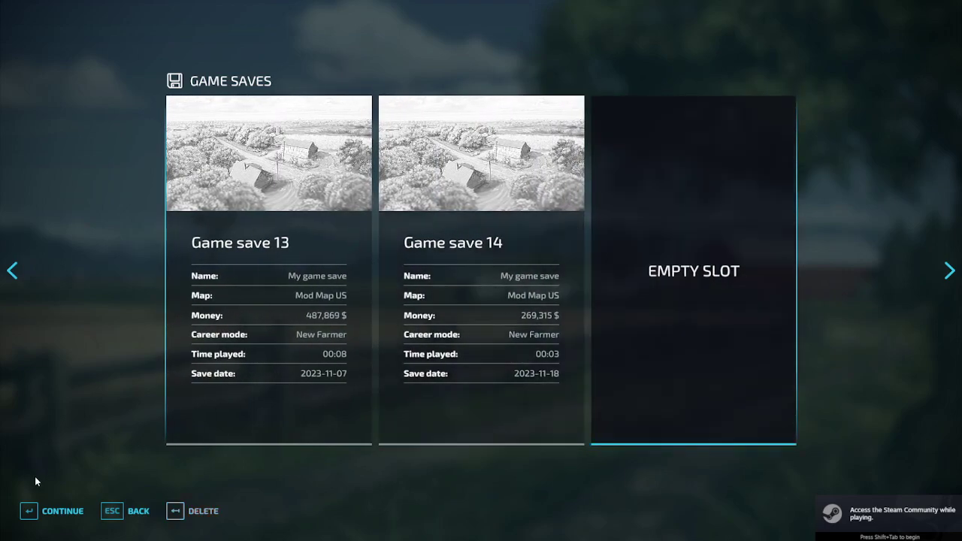
key("Return")
key("Return")
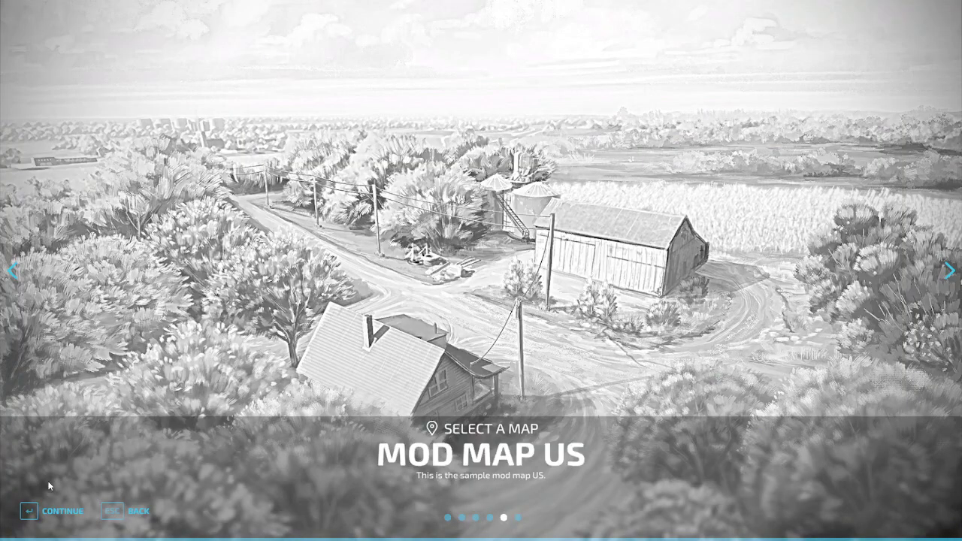
key("Return")
key("Return")
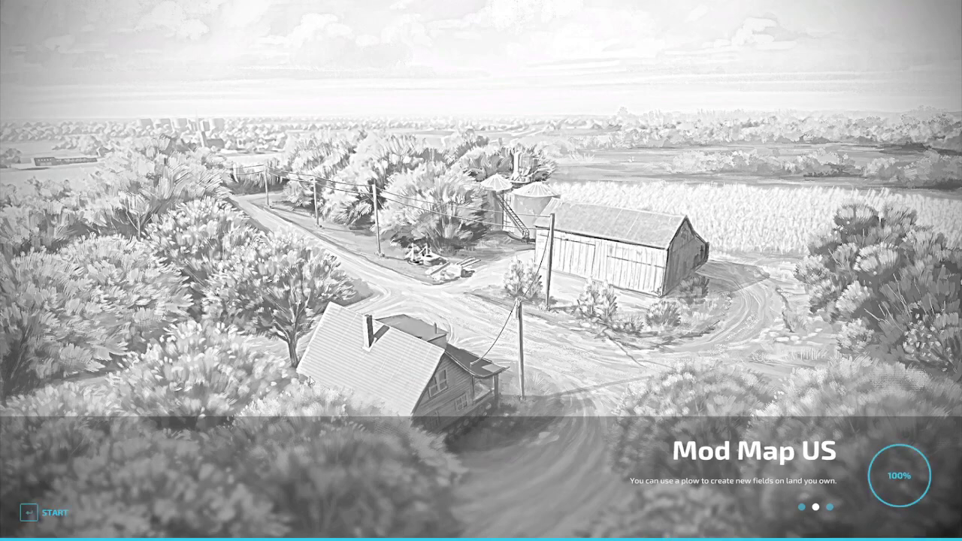
key("Return")
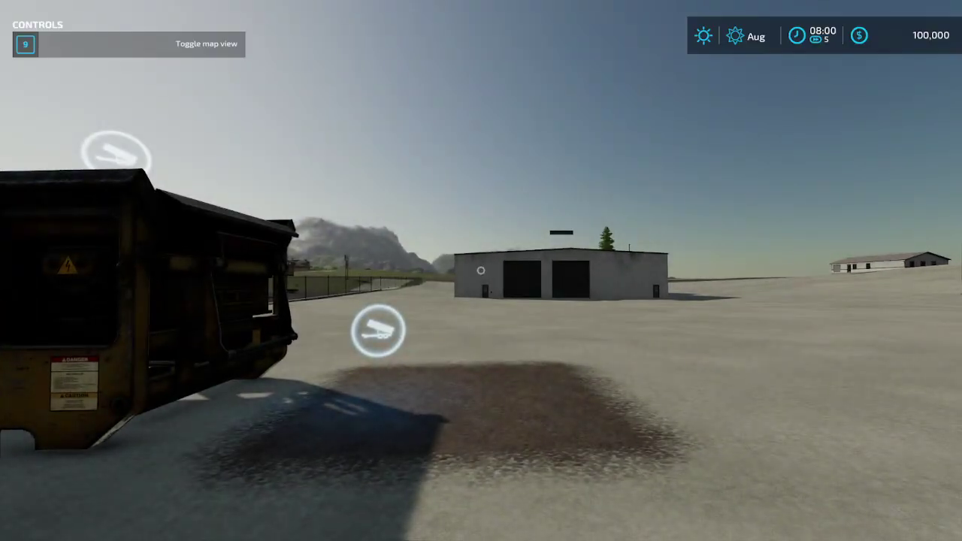
- Walk around the debris crusher in the game to examine its placement, unloading markers and dirt patch
key("w")
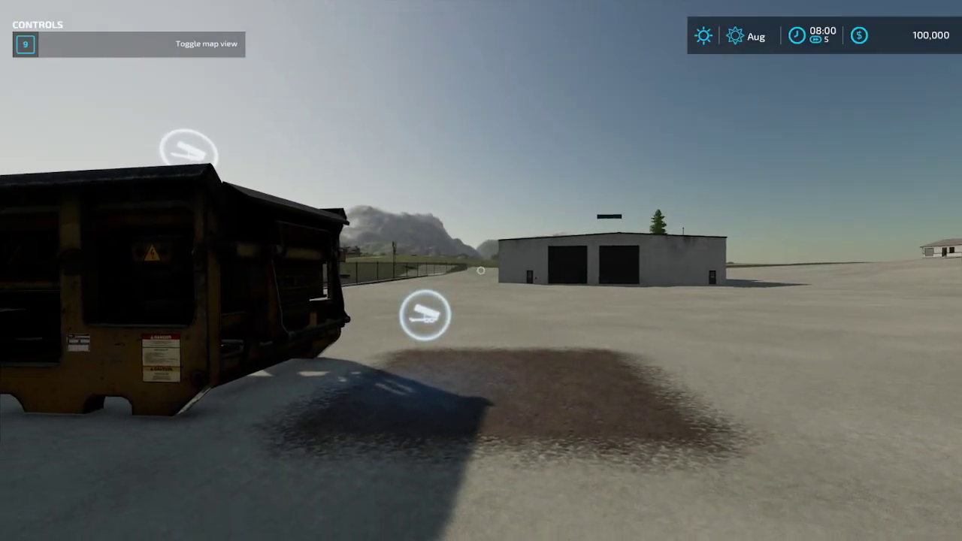
key("w")
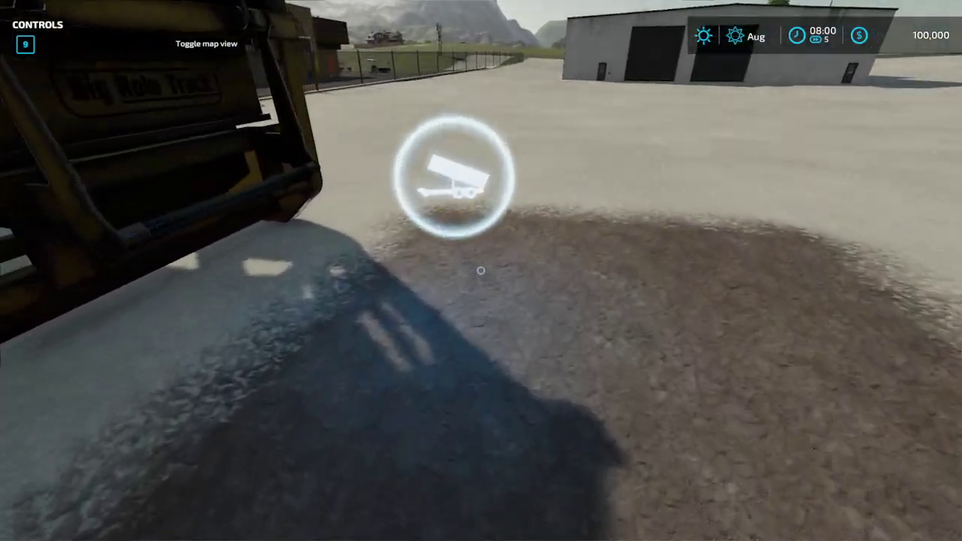
key("w")
key("s")
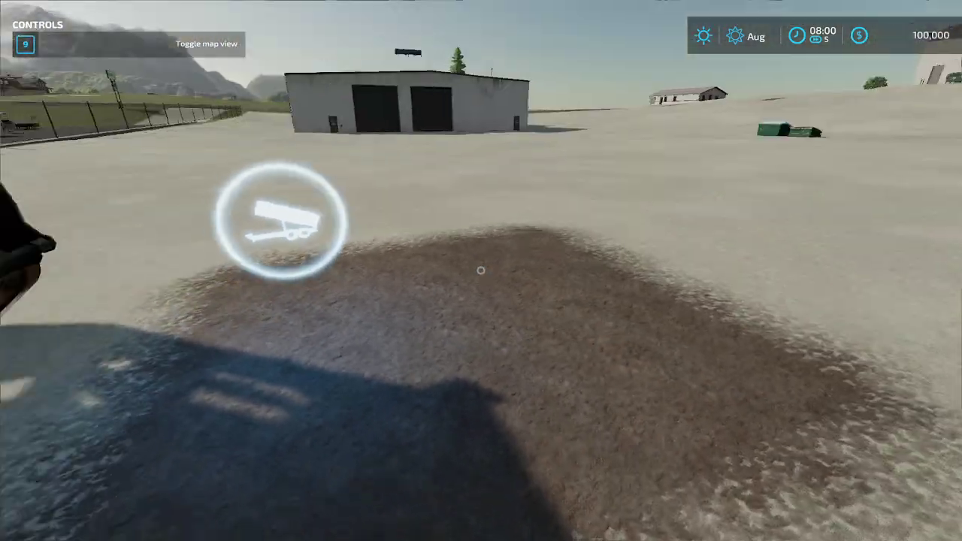
key("w")
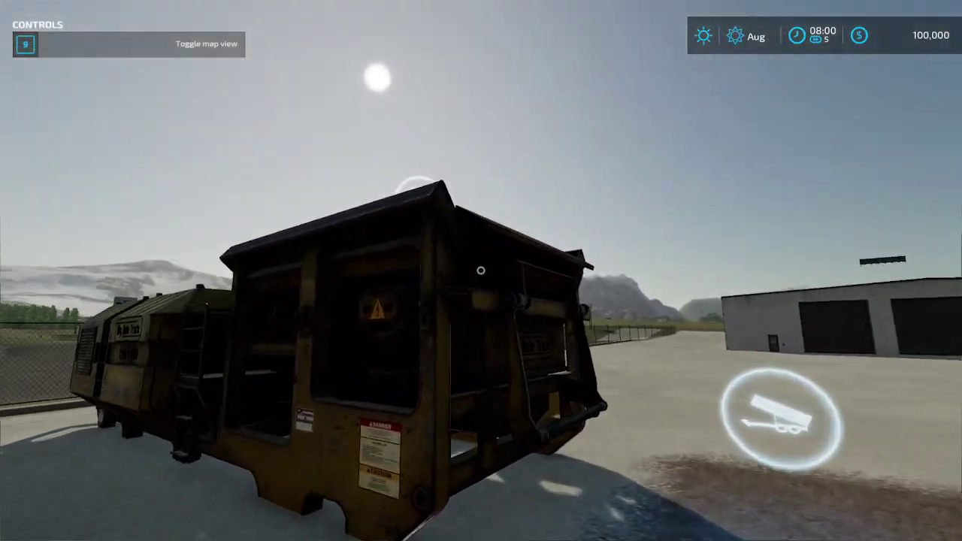
key("s")
key("s")
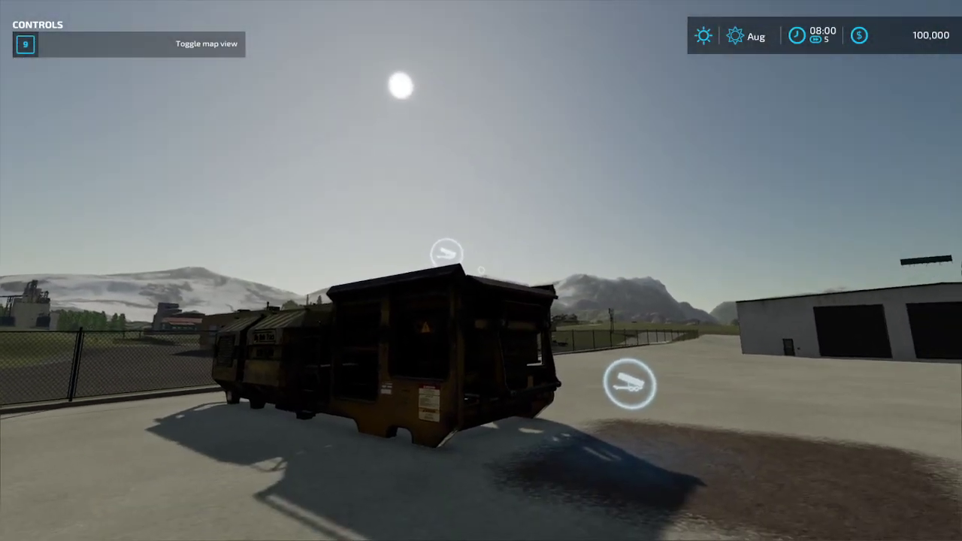
key("s")
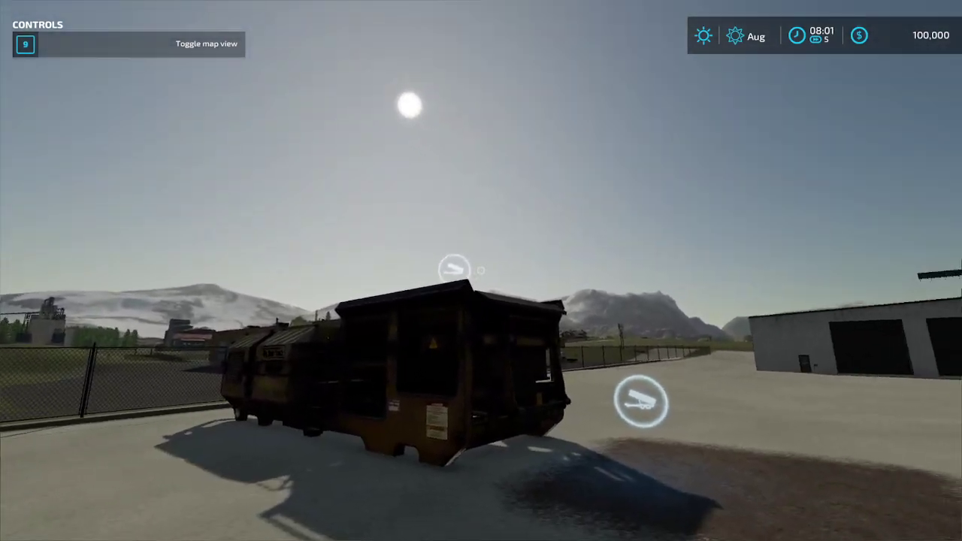